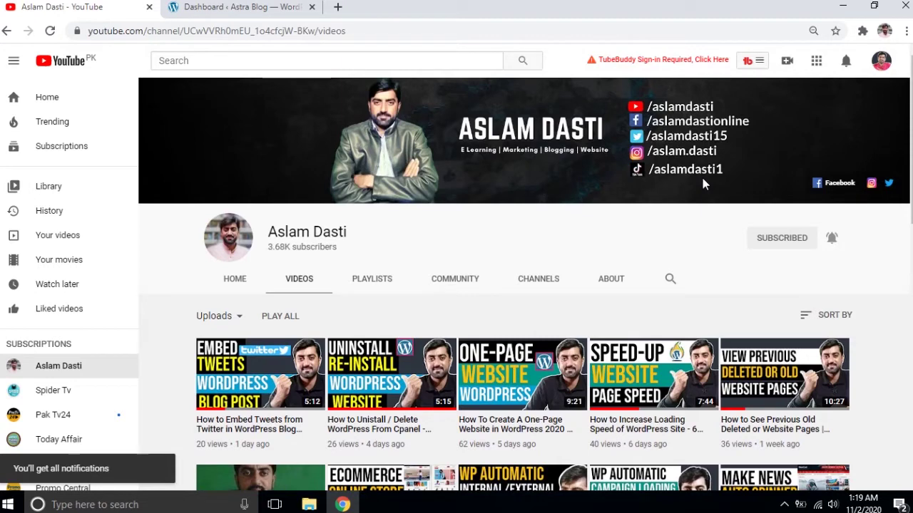
Search for the Astra theme in the WordPress dashboard, install it and activate it.
{"action": "left_click", "coordinate": [239, 6]}
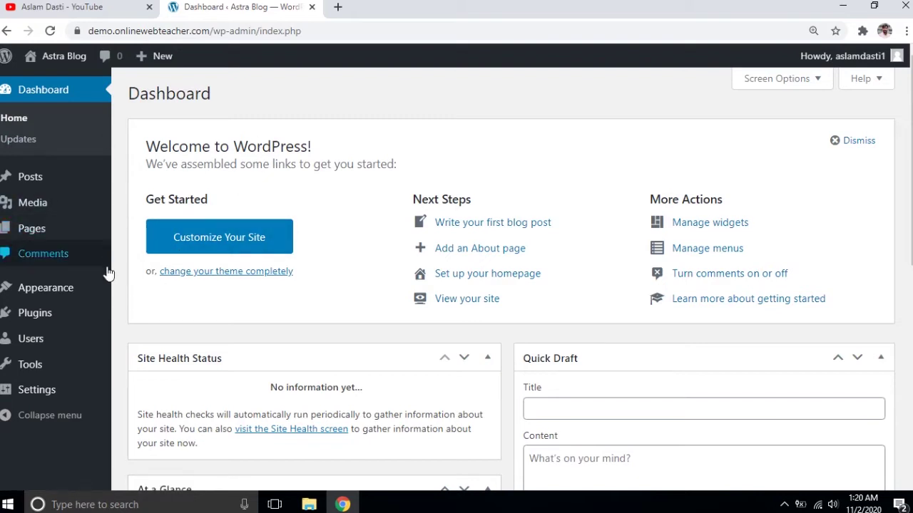
{"action": "mouse_move", "coordinate": [77, 300]}
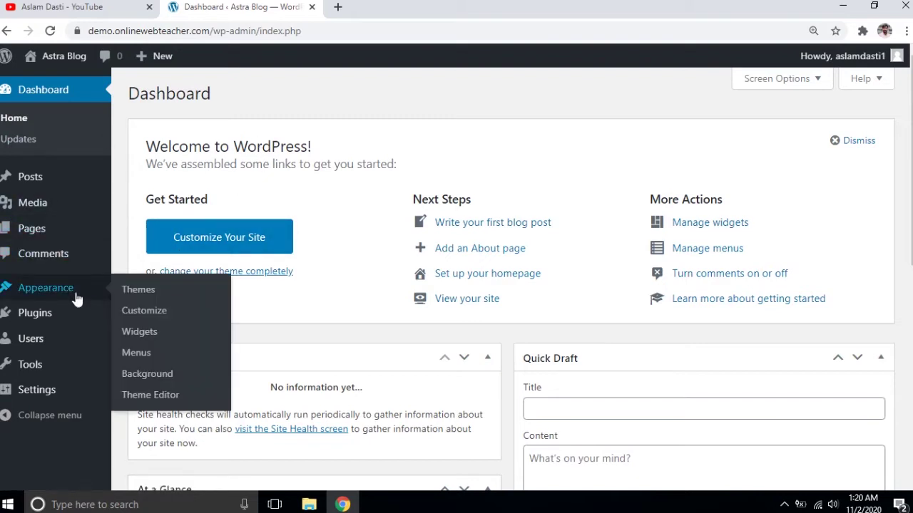
{"action": "left_click", "coordinate": [137, 294]}
{"action": "left_click", "coordinate": [261, 102]}
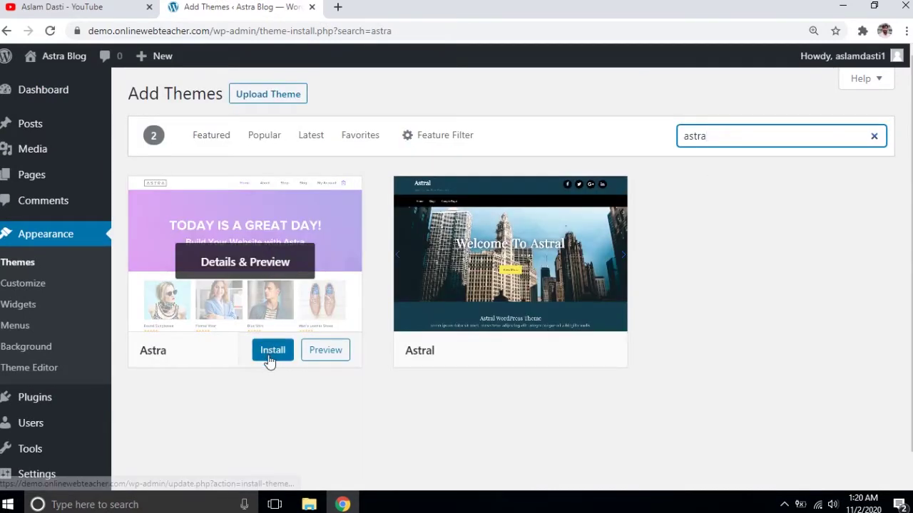
{"action": "left_click", "coordinate": [268, 357]}
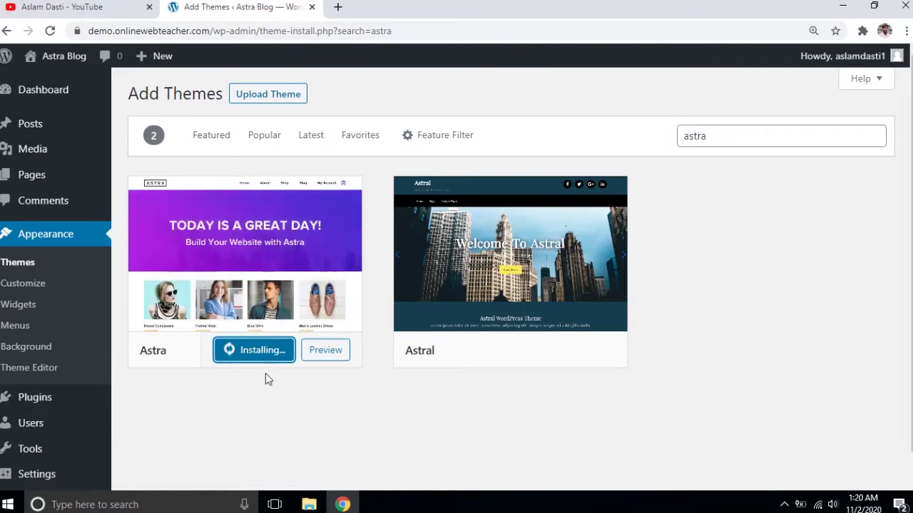
{"action": "left_click", "coordinate": [249, 352]}
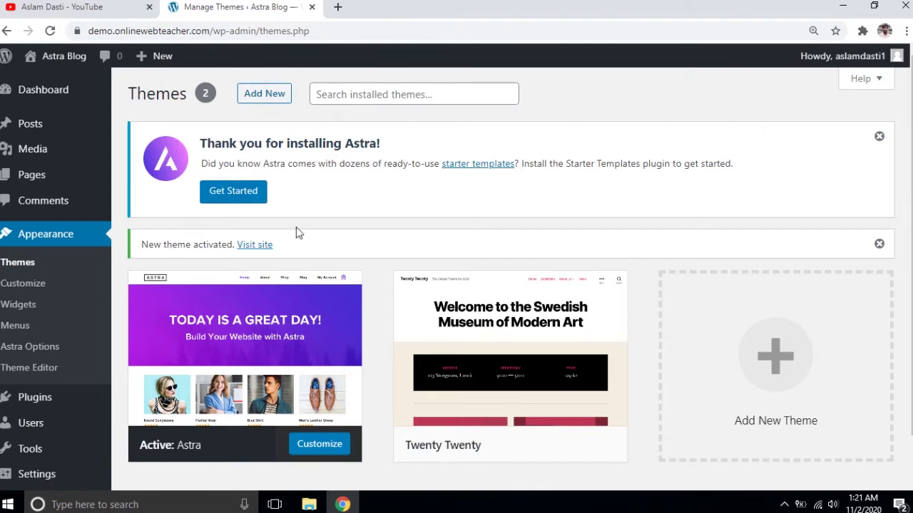
Install Astra's Starter Templates plugin and open its template library with Elementor as the page builder.
{"action": "left_click", "coordinate": [226, 198]}
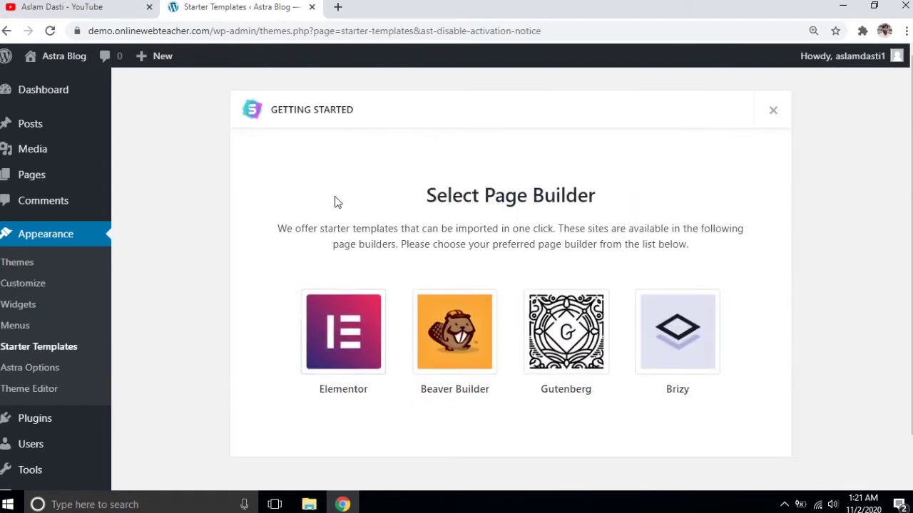
{"action": "scroll", "coordinate": [317, 217], "scroll_direction": "down", "scroll_amount": 1}
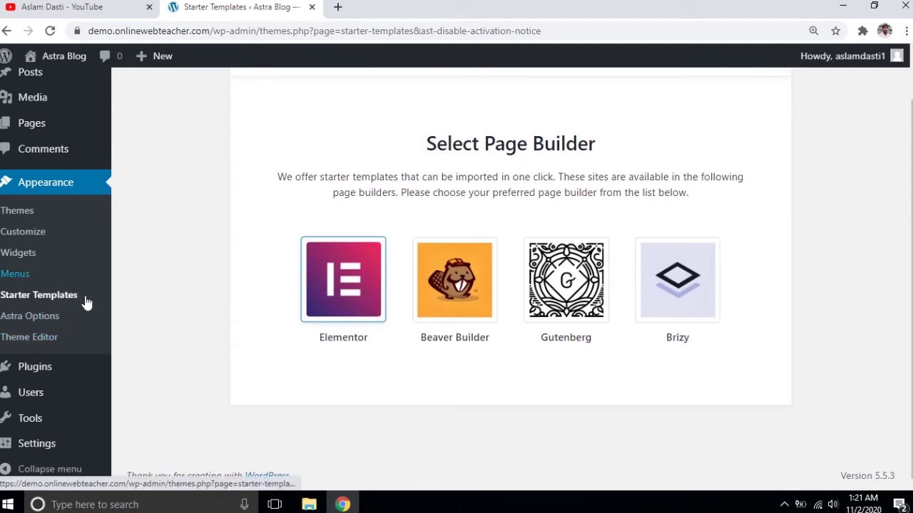
{"action": "left_click", "coordinate": [61, 302]}
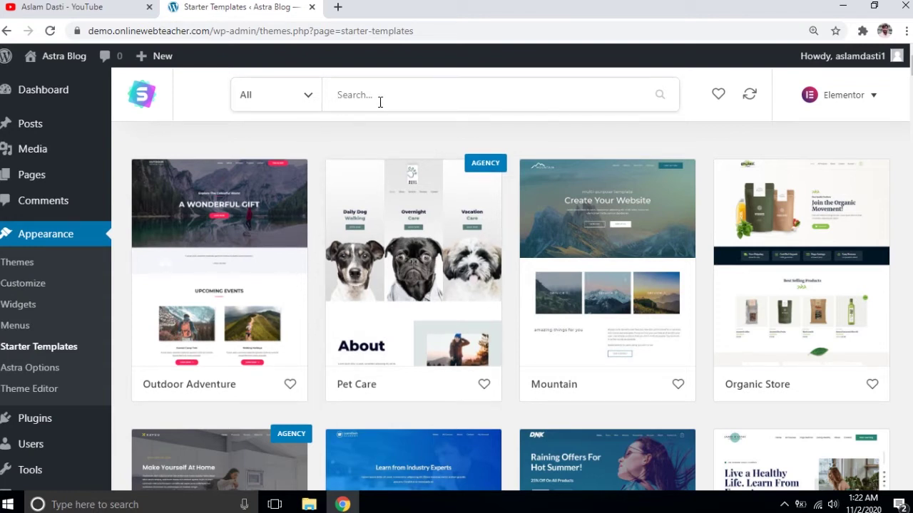
Filter the starter templates to show only Free ones and look through them.
{"action": "left_click", "coordinate": [306, 102]}
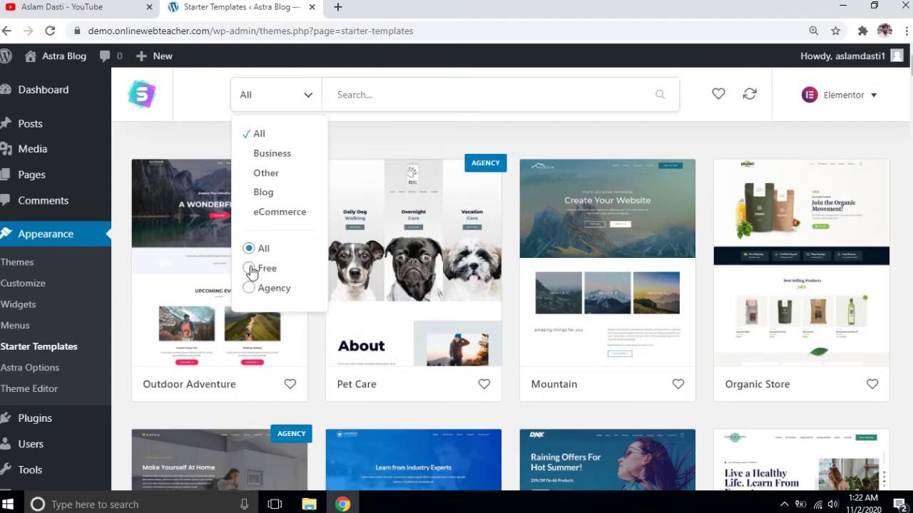
{"action": "left_click", "coordinate": [249, 269]}
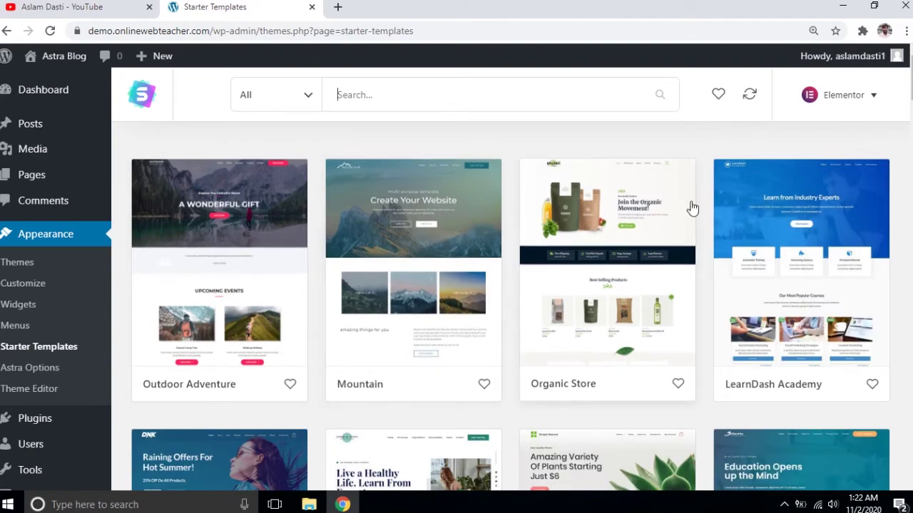
{"action": "scroll", "coordinate": [556, 281], "scroll_direction": "down", "scroll_amount": 7}
{"action": "scroll", "coordinate": [559, 281], "scroll_direction": "down", "scroll_amount": 2}
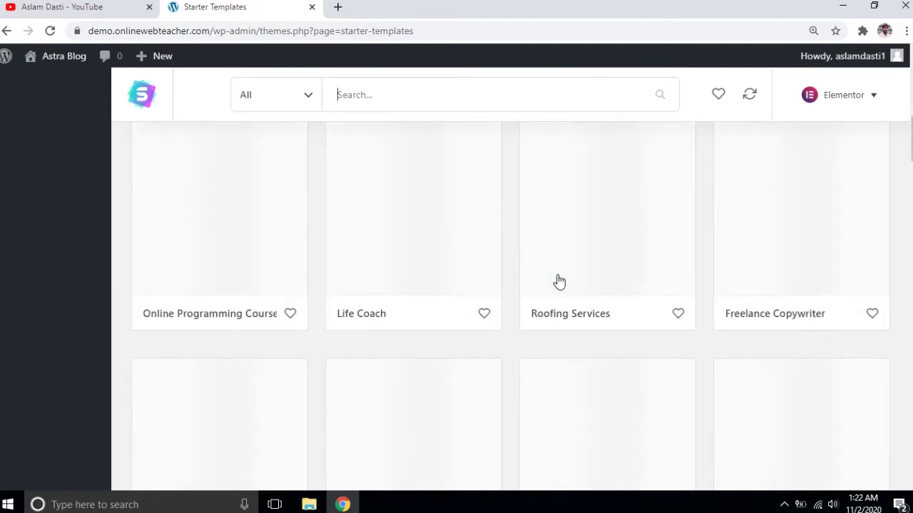
{"action": "scroll", "coordinate": [559, 281], "scroll_direction": "up", "scroll_amount": 10}
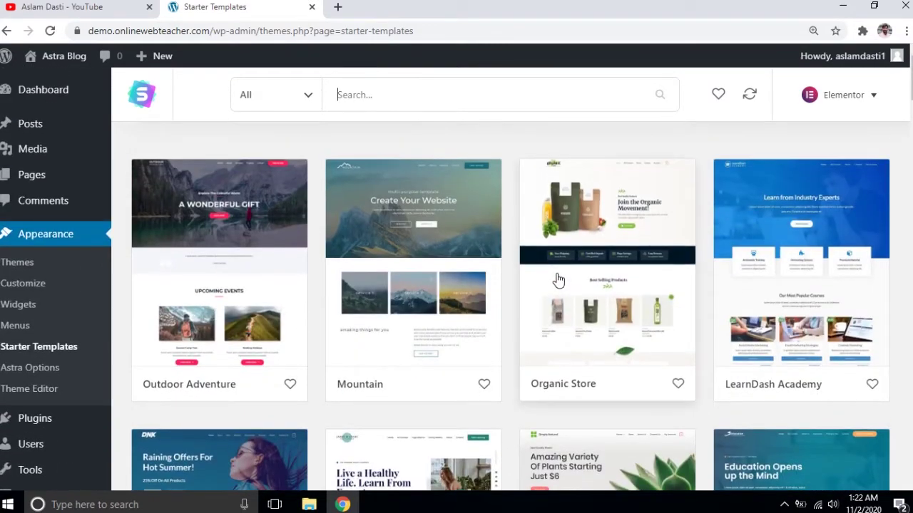
Browse the free starter templates in the Business, Other and eCommerce categories.
{"action": "left_click", "coordinate": [309, 102]}
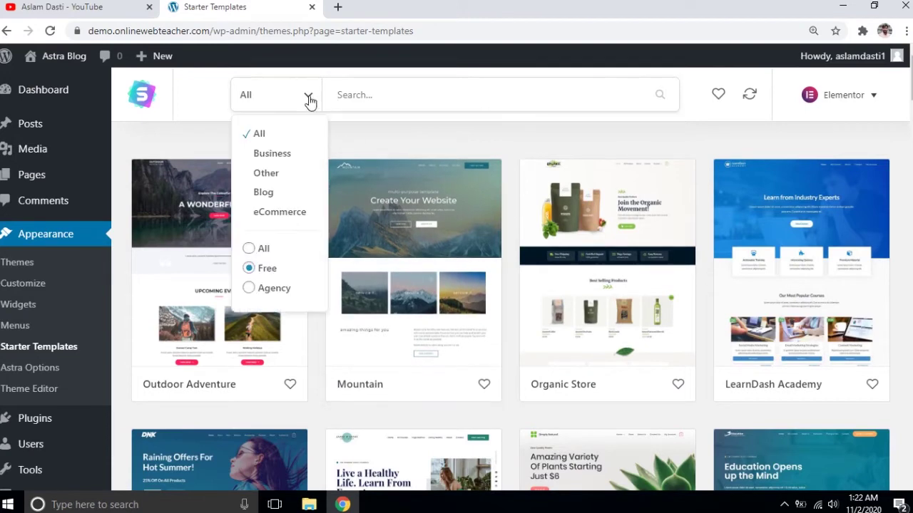
{"action": "left_click", "coordinate": [281, 155]}
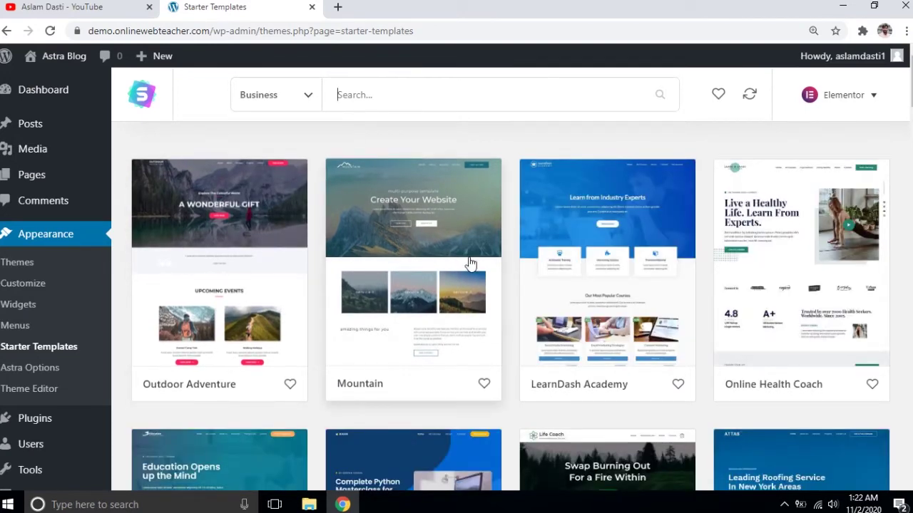
{"action": "left_click", "coordinate": [303, 96]}
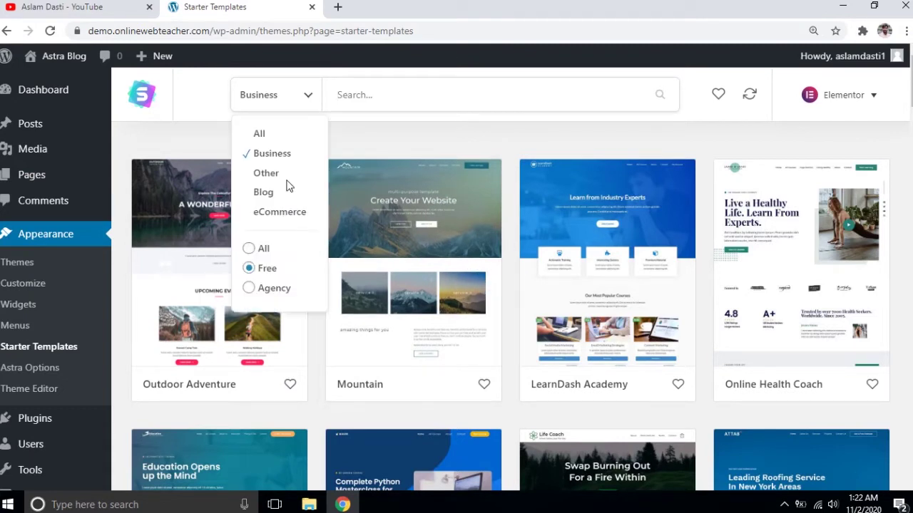
{"action": "left_click", "coordinate": [268, 174]}
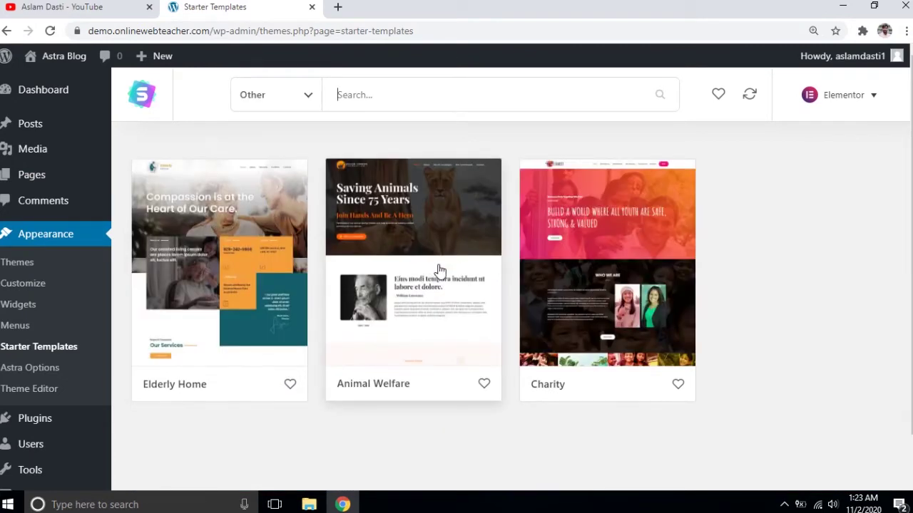
{"action": "left_click", "coordinate": [297, 100]}
{"action": "left_click", "coordinate": [286, 212]}
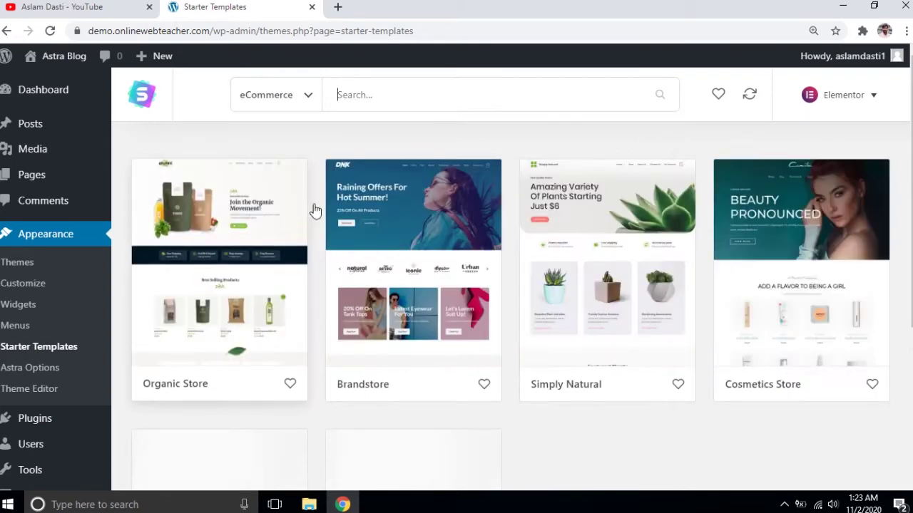
{"action": "scroll", "coordinate": [485, 179], "scroll_direction": "down", "scroll_amount": 3}
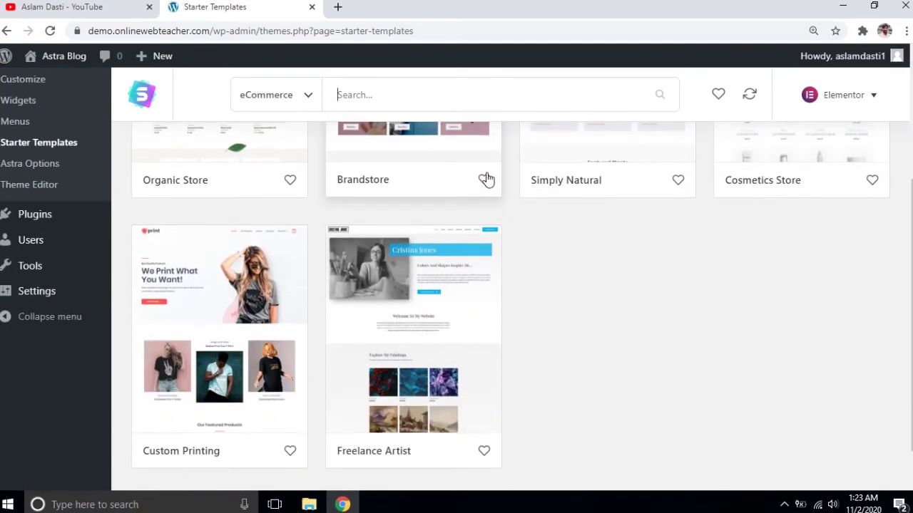
{"action": "scroll", "coordinate": [407, 291], "scroll_direction": "up", "scroll_amount": 3}
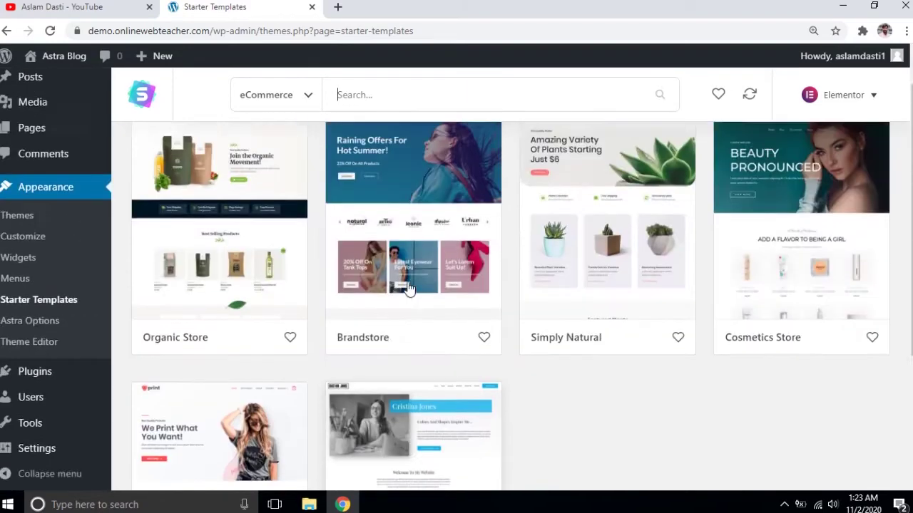
Filter the templates to Blog and import the complete Fashion Lifestyle Blog site with customizer settings, widgets, required plugins and content.
{"action": "left_click", "coordinate": [302, 94]}
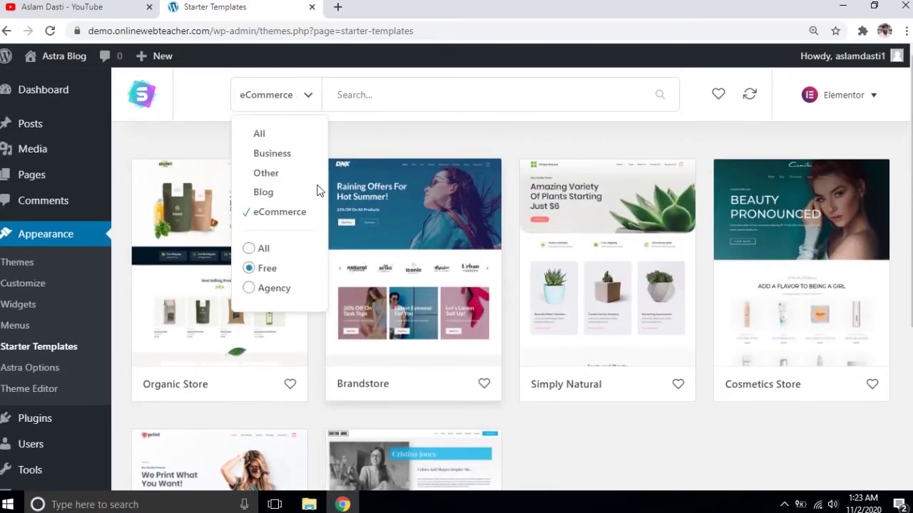
{"action": "left_click", "coordinate": [263, 193]}
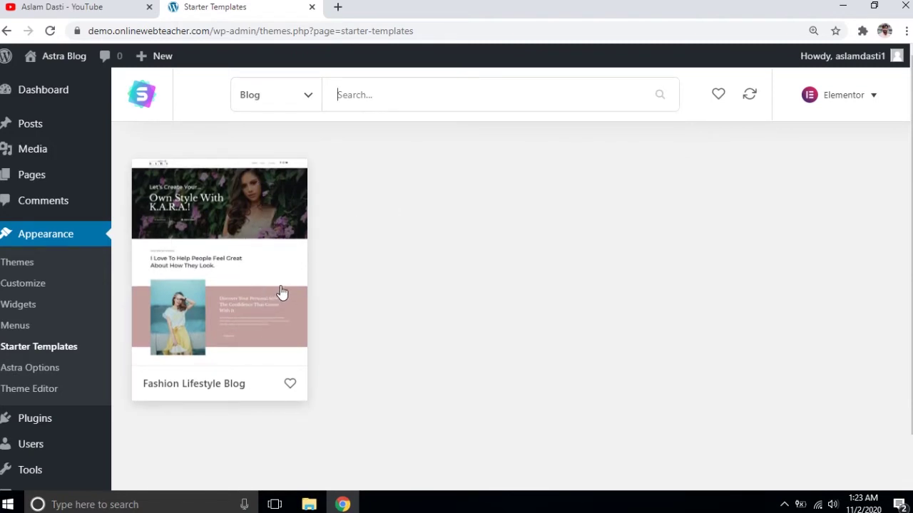
{"action": "left_click", "coordinate": [260, 323]}
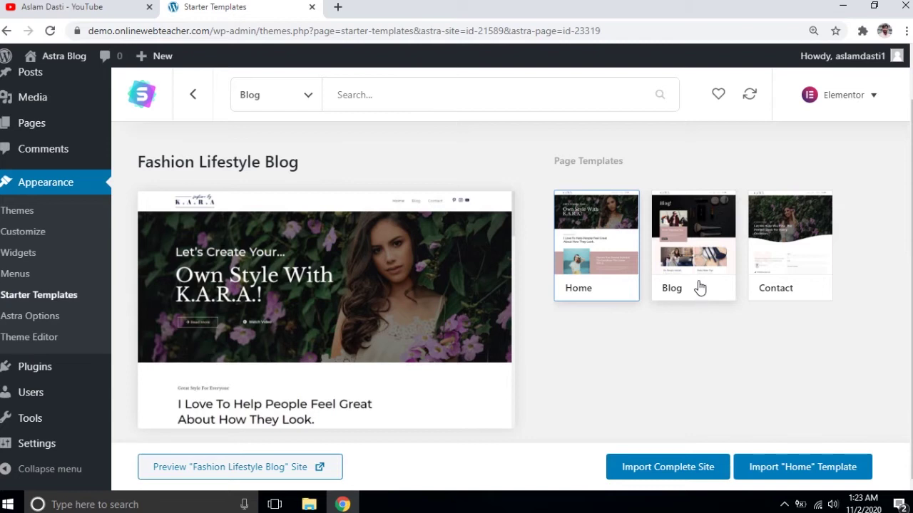
{"action": "left_click", "coordinate": [689, 469]}
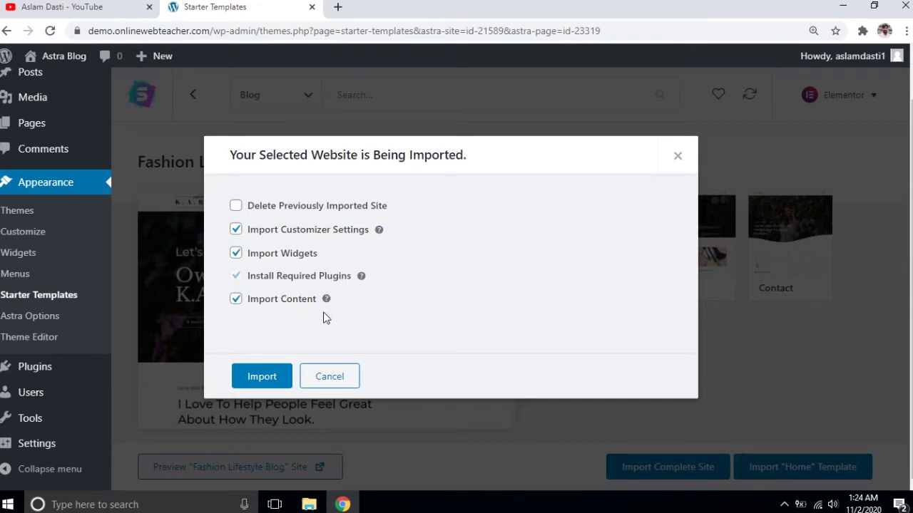
{"action": "left_click", "coordinate": [261, 378]}
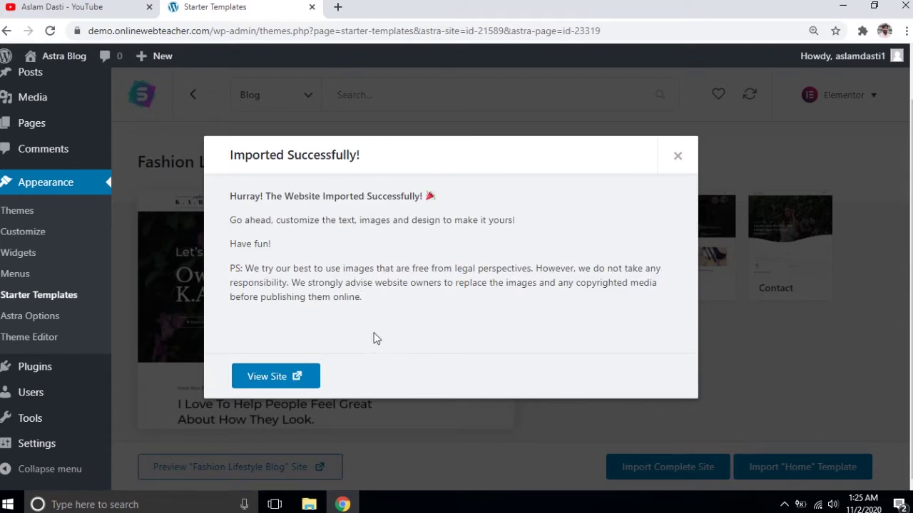
View the imported site and examine its home page from the header menu down to the footer.
{"action": "left_click", "coordinate": [272, 379]}
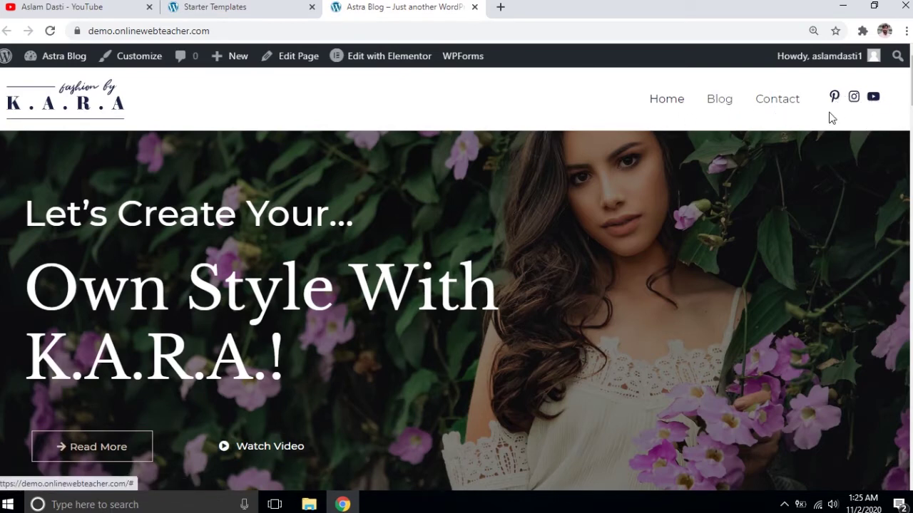
{"action": "scroll", "coordinate": [362, 214], "scroll_direction": "down", "scroll_amount": 2}
{"action": "scroll", "coordinate": [25, 243], "scroll_direction": "up", "scroll_amount": 2}
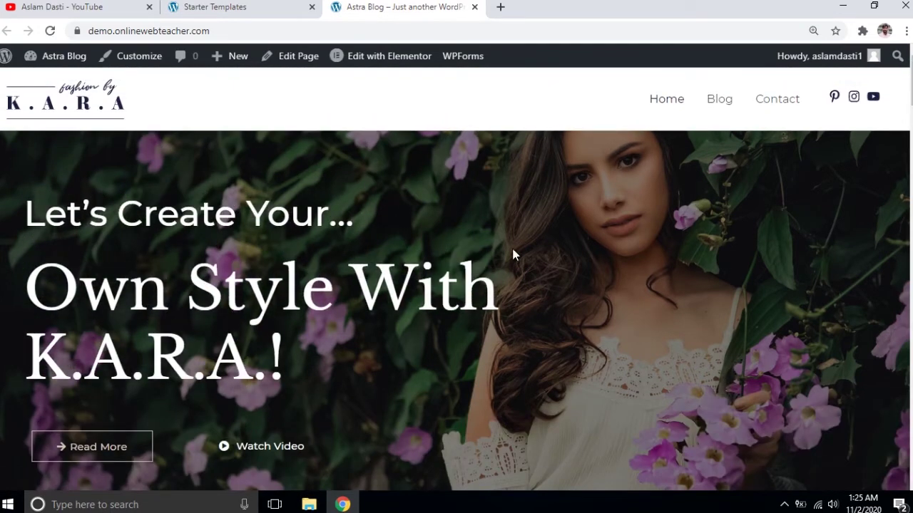
{"action": "scroll", "coordinate": [338, 220], "scroll_direction": "down", "scroll_amount": 15}
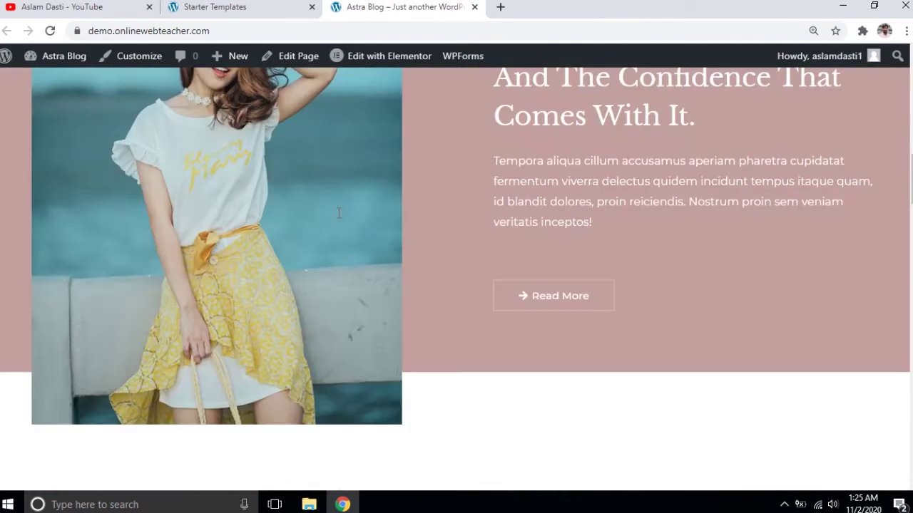
{"action": "scroll", "coordinate": [338, 220], "scroll_direction": "down", "scroll_amount": 15}
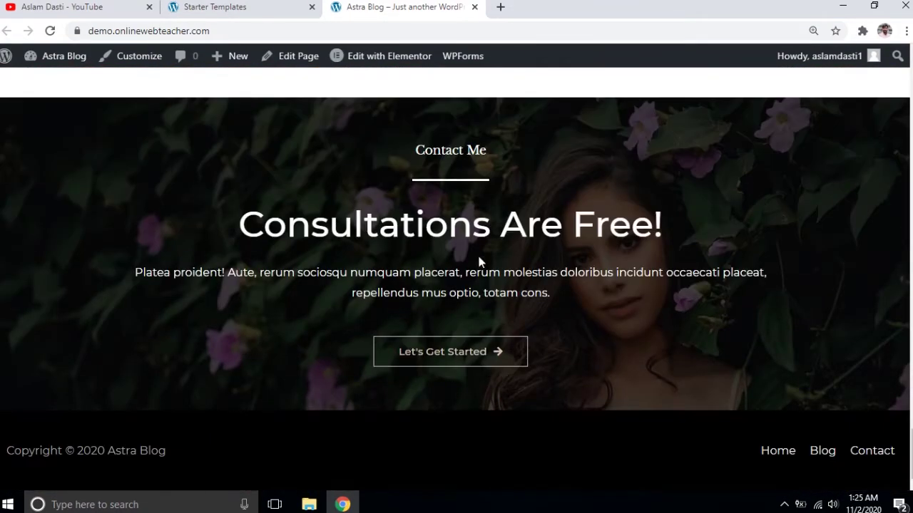
{"action": "scroll", "coordinate": [578, 338], "scroll_direction": "up", "scroll_amount": 5}
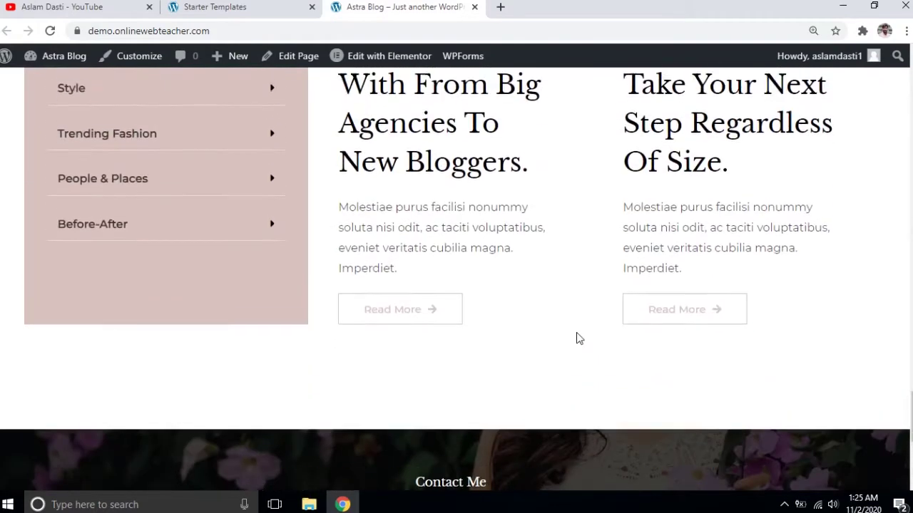
{"action": "scroll", "coordinate": [578, 338], "scroll_direction": "down", "scroll_amount": 5}
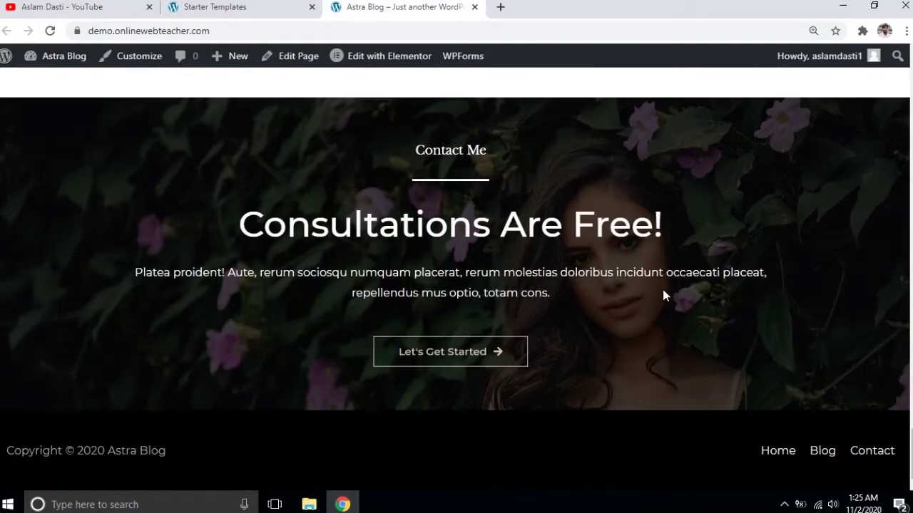
{"action": "key", "text": "Home"}
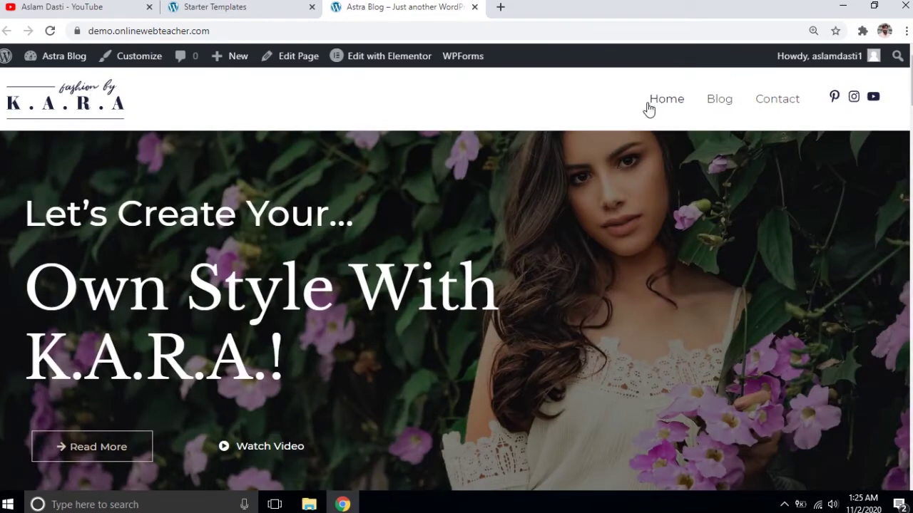
Close the import dialog in the dashboard and start a new page titled "Privacy Policy".
{"action": "left_click", "coordinate": [261, 5]}
{"action": "left_click", "coordinate": [677, 155]}
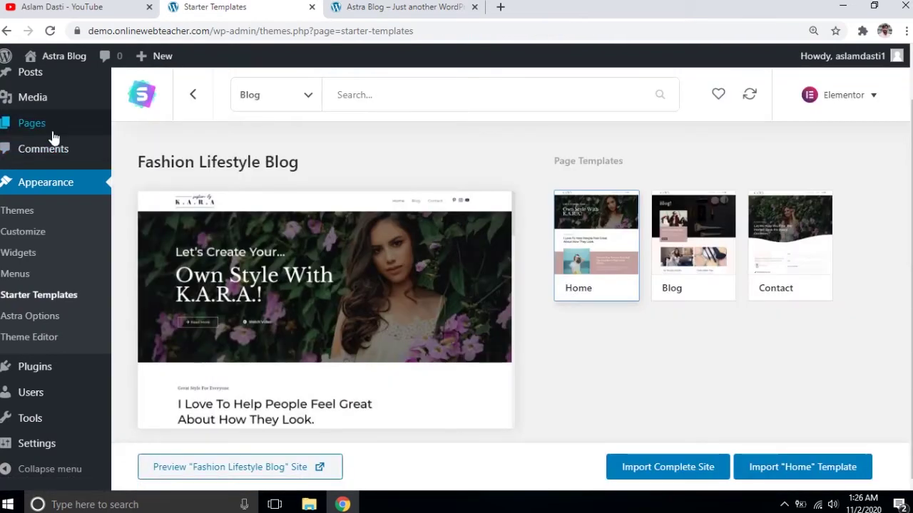
{"action": "mouse_move", "coordinate": [51, 134]}
{"action": "left_click", "coordinate": [139, 155]}
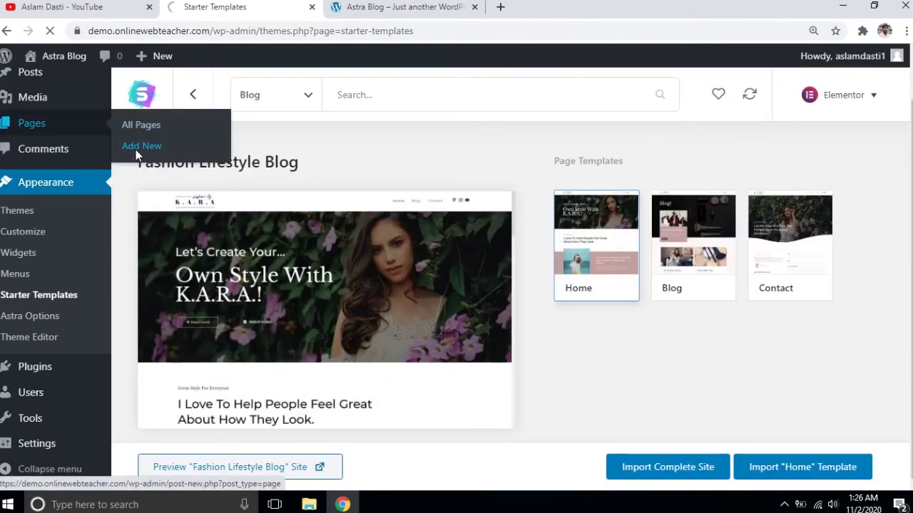
{"action": "type", "text": "Privacy "}
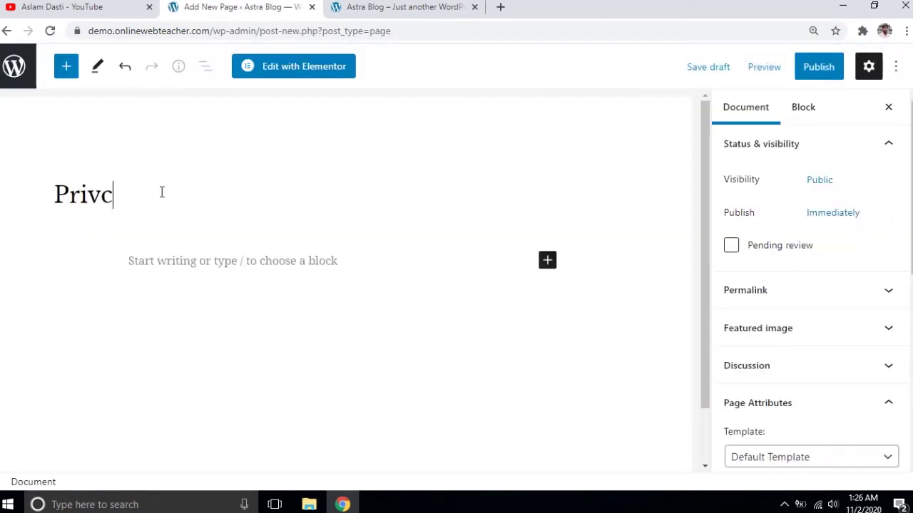
{"action": "type", "text": "Policy"}
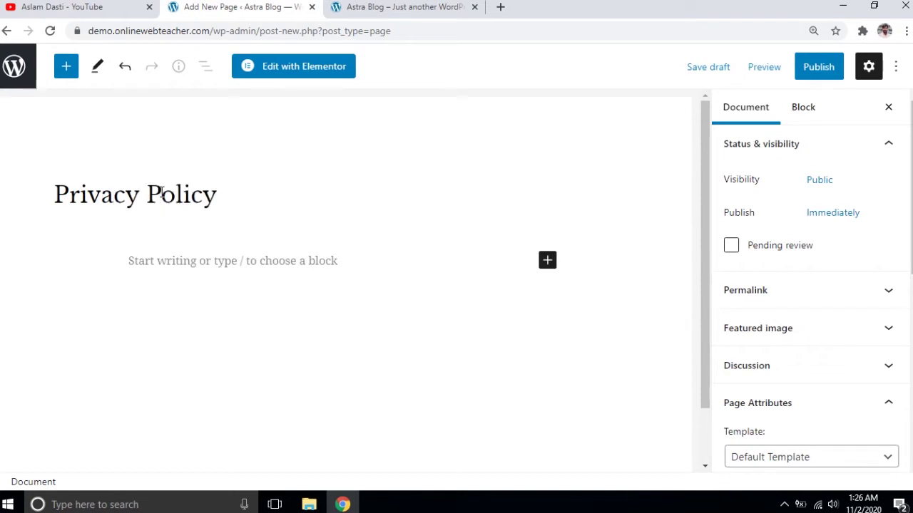
Publish the Privacy Policy page and start another new page.
{"action": "left_click", "coordinate": [821, 67]}
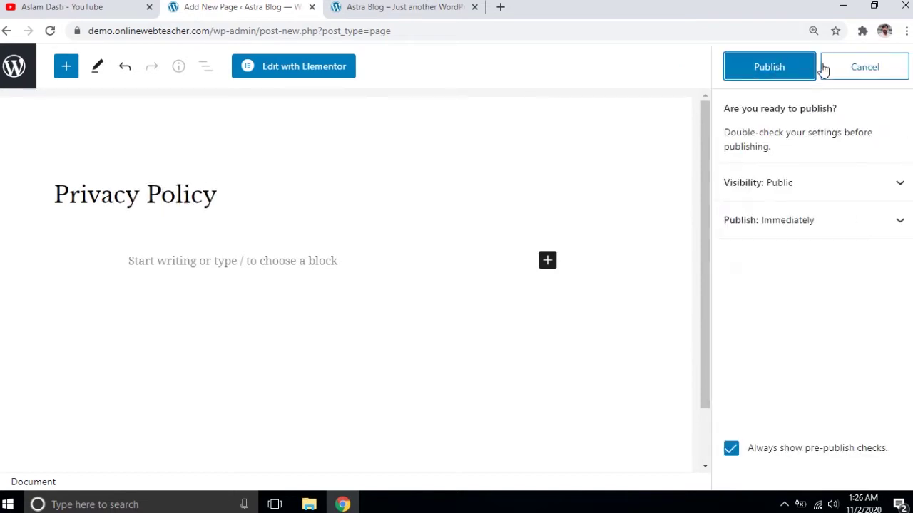
{"action": "left_click", "coordinate": [778, 70]}
{"action": "left_click", "coordinate": [68, 71]}
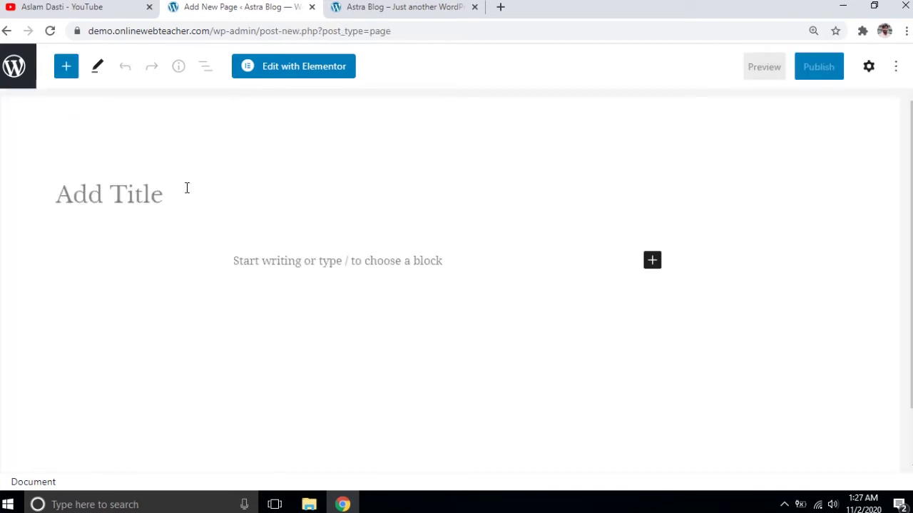
Title the new page "About Us" and publish it.
{"action": "type", "text": "Dis"}
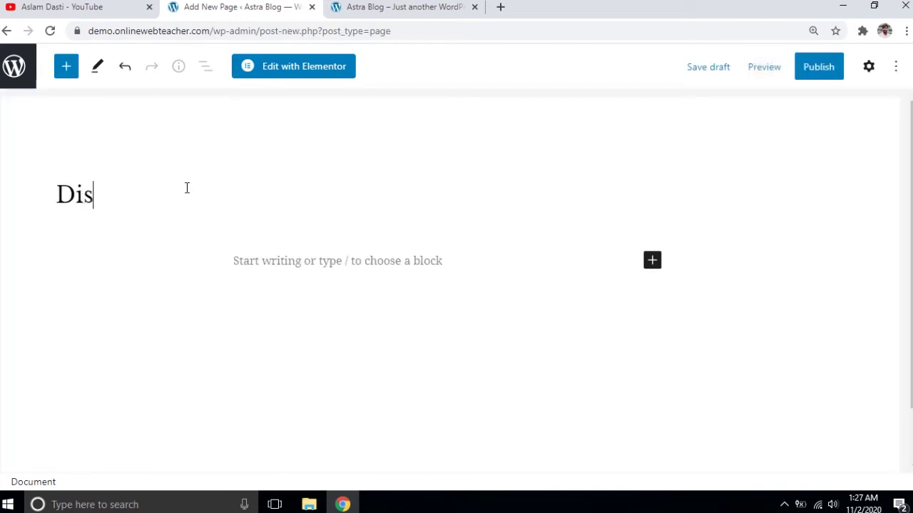
{"action": "key", "text": "BackSpace"}
{"action": "key", "text": "BackSpace"}
{"action": "key", "text": "BackSpace"}
{"action": "type", "text": "About Us"}
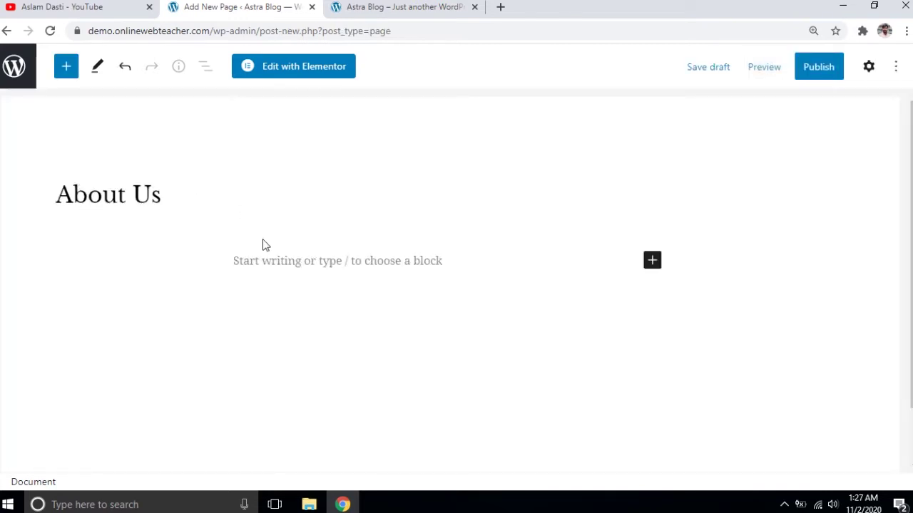
{"action": "left_click", "coordinate": [819, 66]}
{"action": "left_click", "coordinate": [770, 66]}
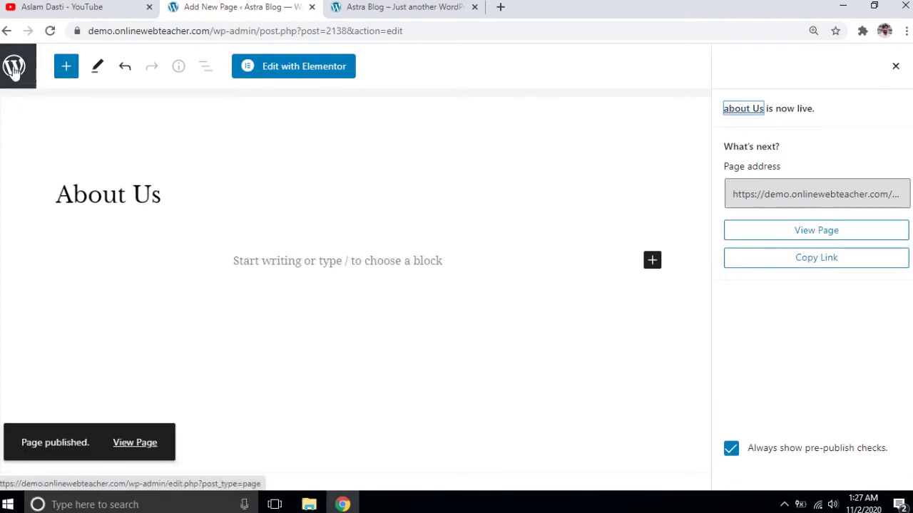
Check the header menu on the live site and return to the dashboard's list of pages.
{"action": "left_click", "coordinate": [372, 7]}
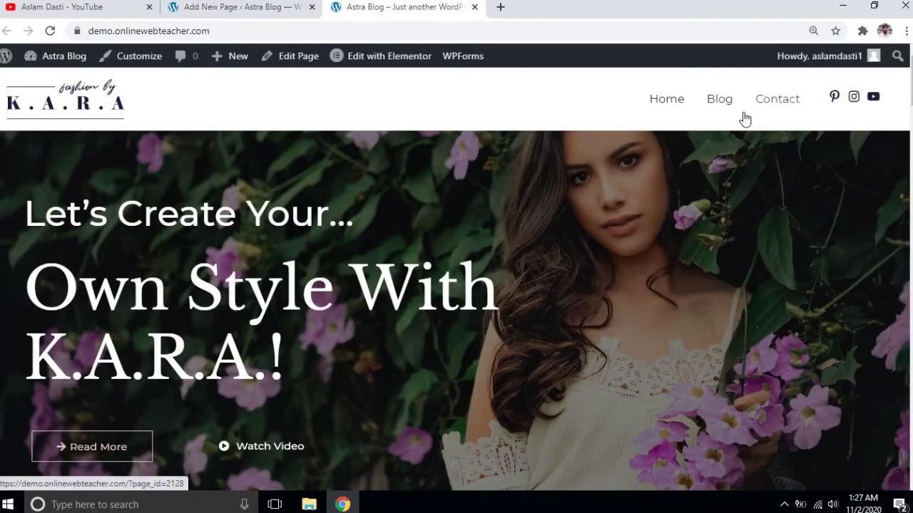
{"action": "left_click", "coordinate": [210, 14]}
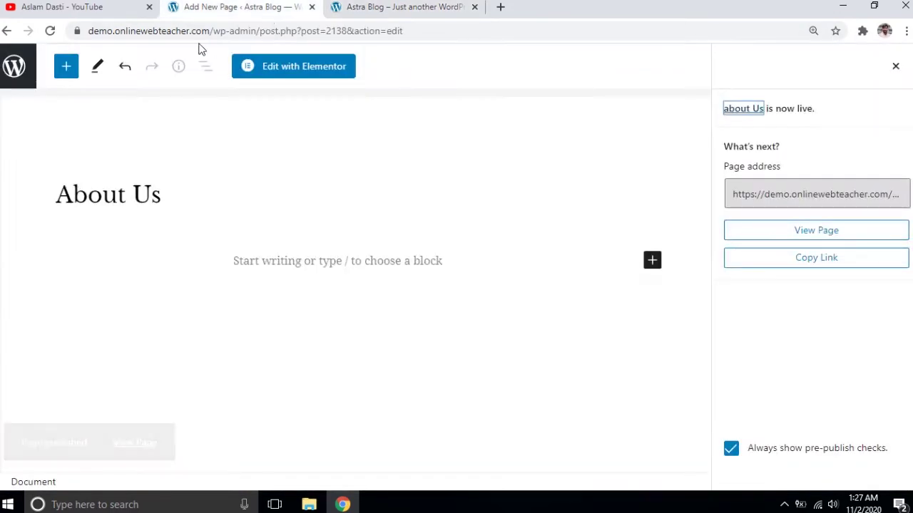
{"action": "left_click", "coordinate": [17, 75]}
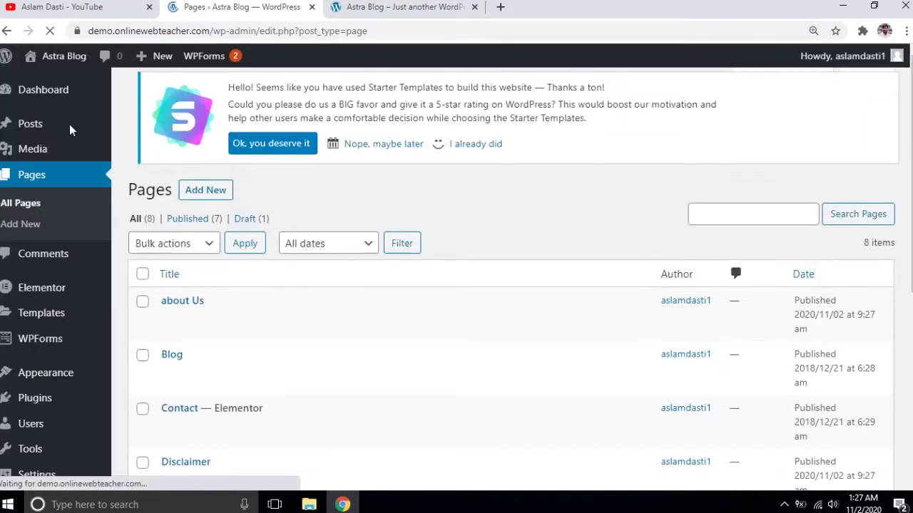
Add the about Us, Disclaimer and Privacy Policy pages to the Primary Menu and save the menu.
{"action": "mouse_move", "coordinate": [61, 376]}
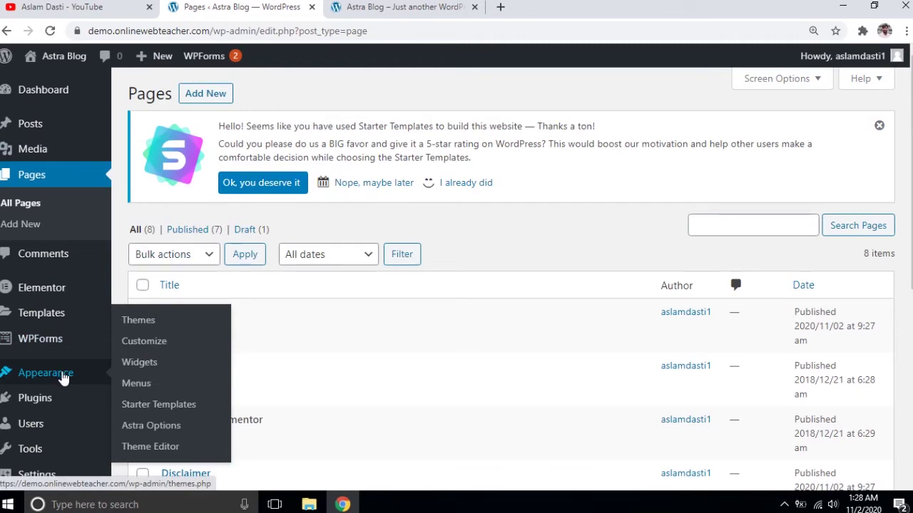
{"action": "left_click", "coordinate": [136, 383]}
{"action": "scroll", "coordinate": [689, 320], "scroll_direction": "down", "scroll_amount": 2}
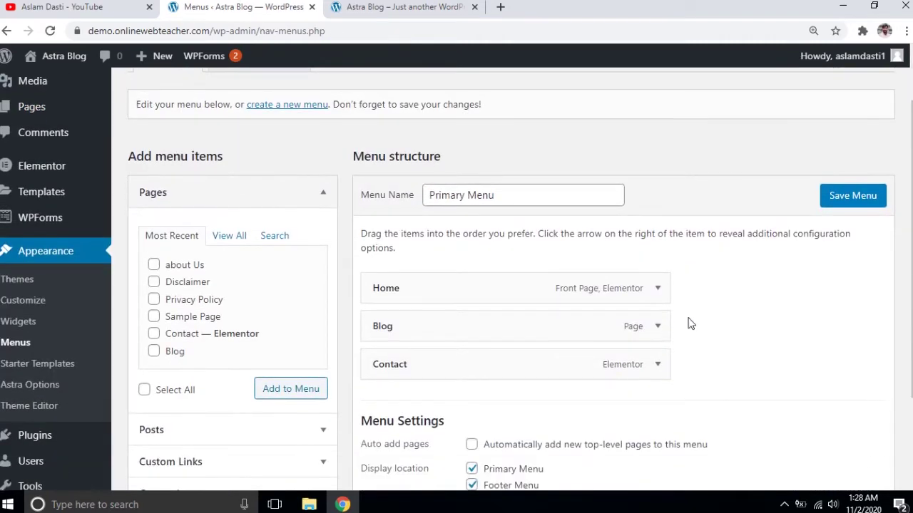
{"action": "left_click", "coordinate": [154, 267]}
{"action": "left_click", "coordinate": [154, 283]}
{"action": "left_click", "coordinate": [154, 299]}
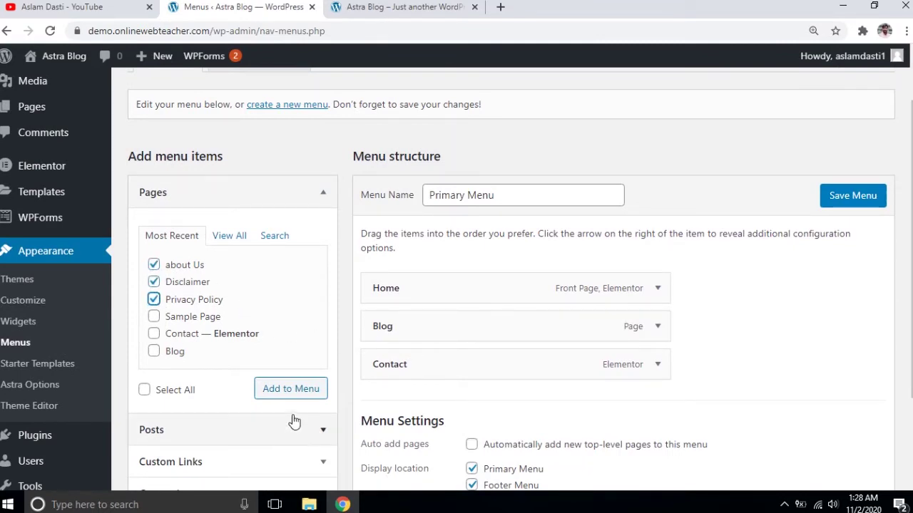
{"action": "left_click", "coordinate": [290, 391]}
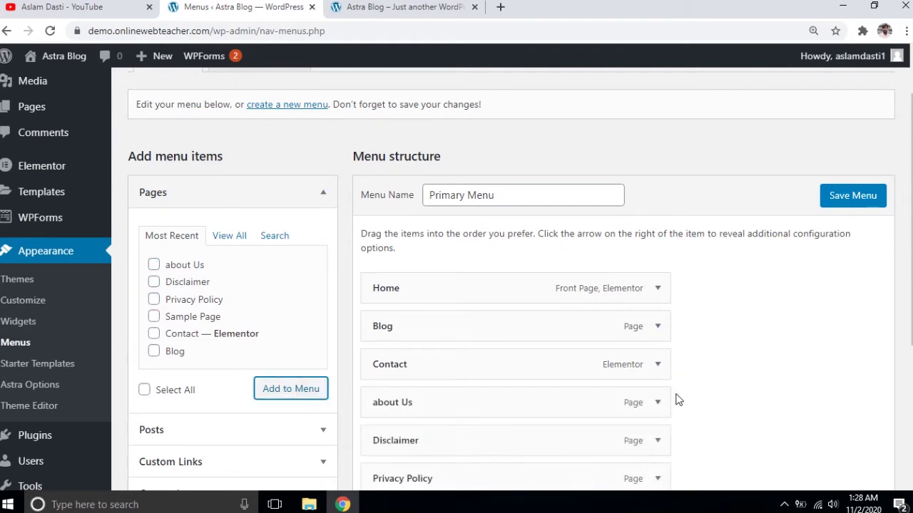
{"action": "scroll", "coordinate": [677, 401], "scroll_direction": "down", "scroll_amount": 2}
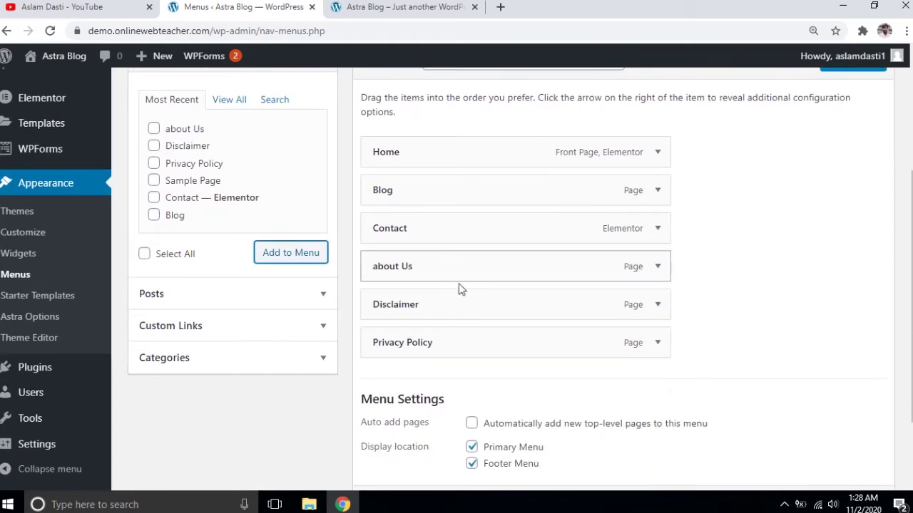
{"action": "scroll", "coordinate": [819, 229], "scroll_direction": "up", "scroll_amount": 3}
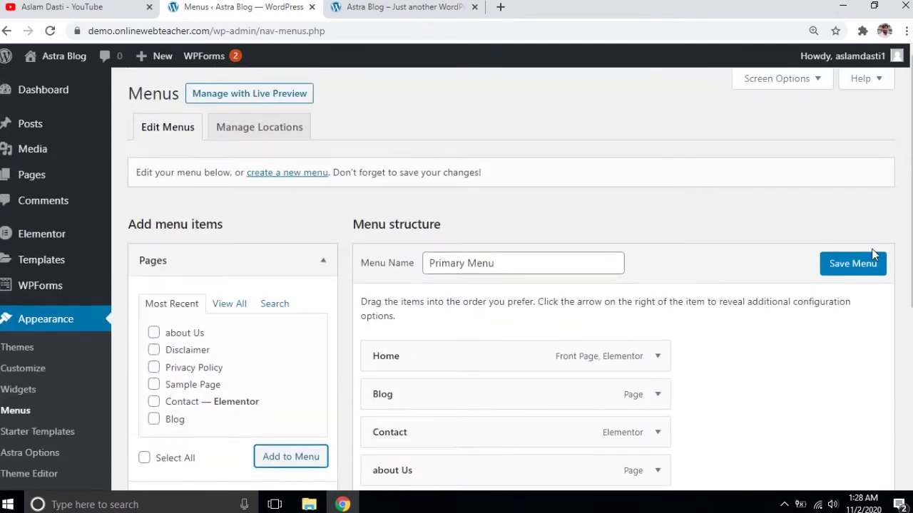
{"action": "scroll", "coordinate": [811, 358], "scroll_direction": "down", "scroll_amount": 4}
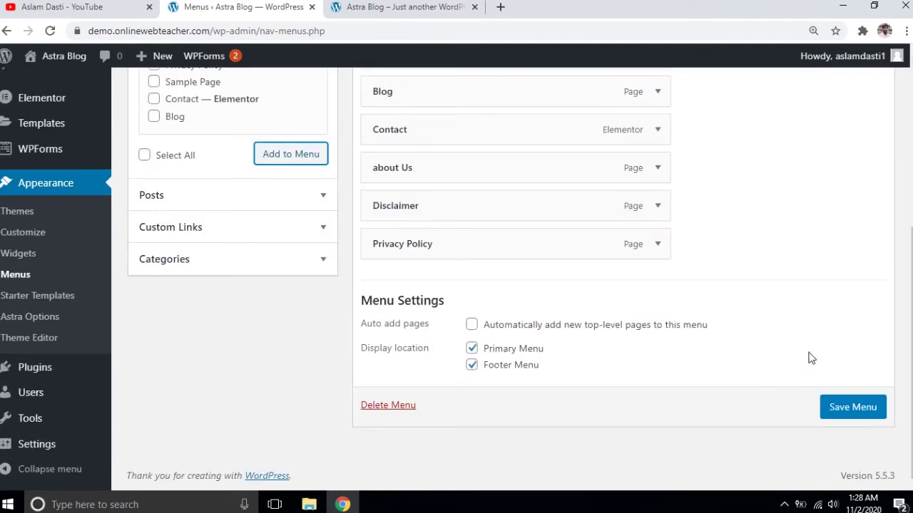
{"action": "left_click", "coordinate": [853, 407]}
Reload the live site and check its header menu and home page content.
{"action": "left_click", "coordinate": [399, 7]}
{"action": "left_click", "coordinate": [50, 31]}
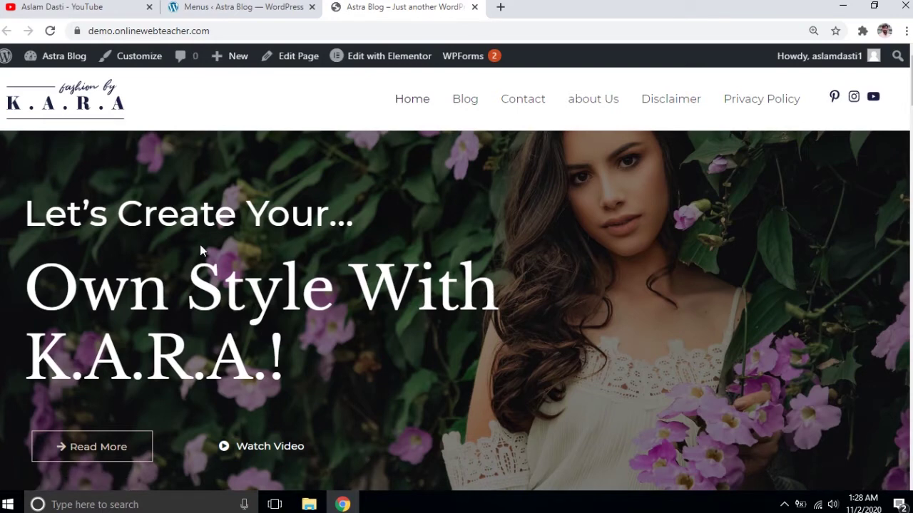
{"action": "scroll", "coordinate": [318, 206], "scroll_direction": "down", "scroll_amount": 7}
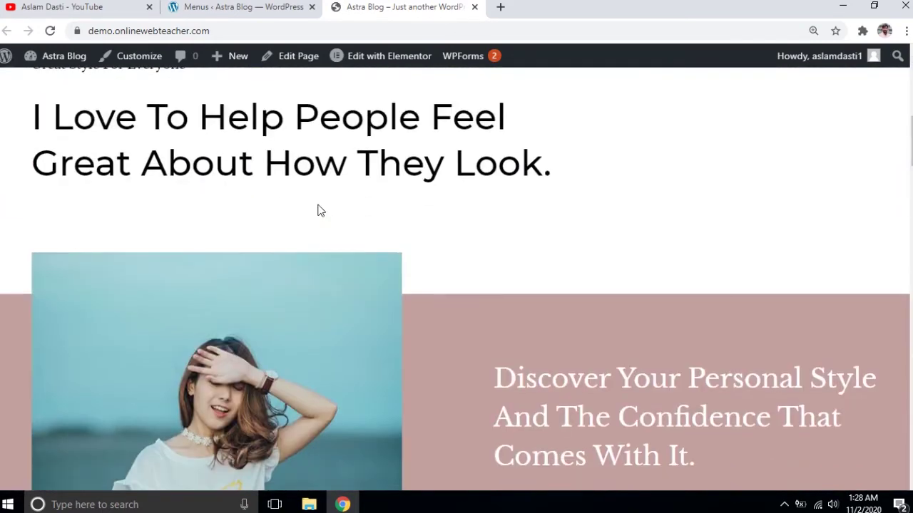
{"action": "scroll", "coordinate": [320, 210], "scroll_direction": "up", "scroll_amount": 4}
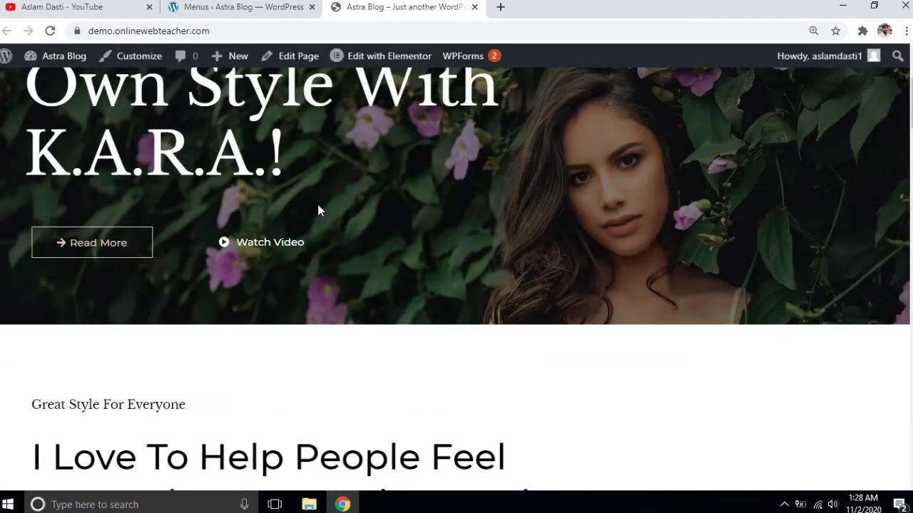
{"action": "scroll", "coordinate": [203, 216], "scroll_direction": "up", "scroll_amount": 3}
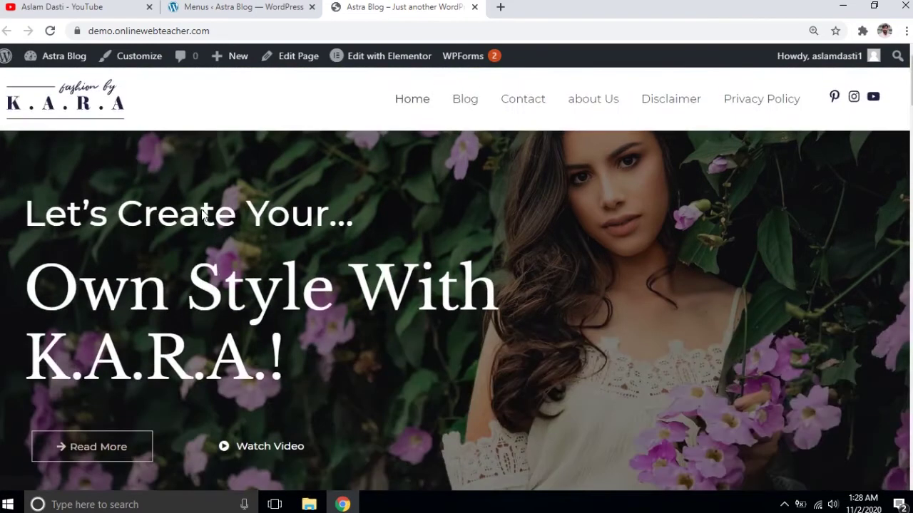
Open the theme customizer from the dashboard and examine the global Base Typography settings for body and content.
{"action": "left_click", "coordinate": [269, 9]}
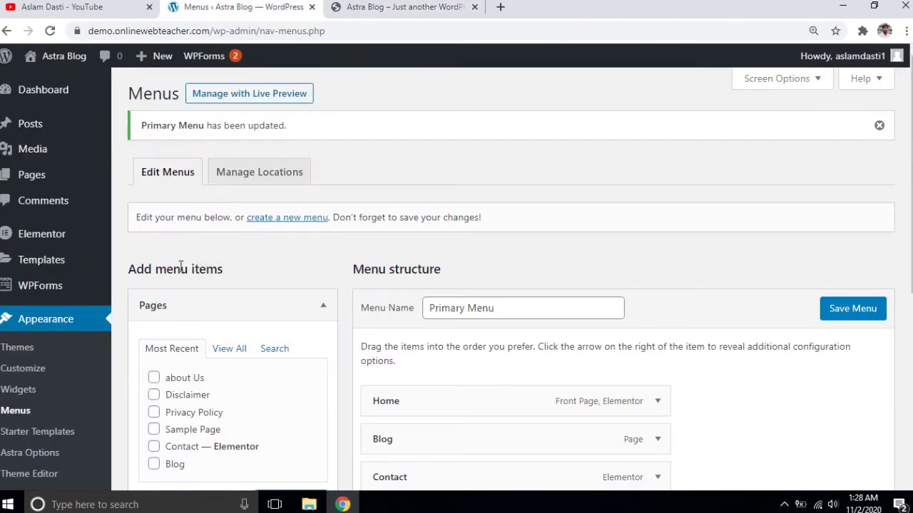
{"action": "scroll", "coordinate": [180, 265], "scroll_direction": "down", "scroll_amount": 2}
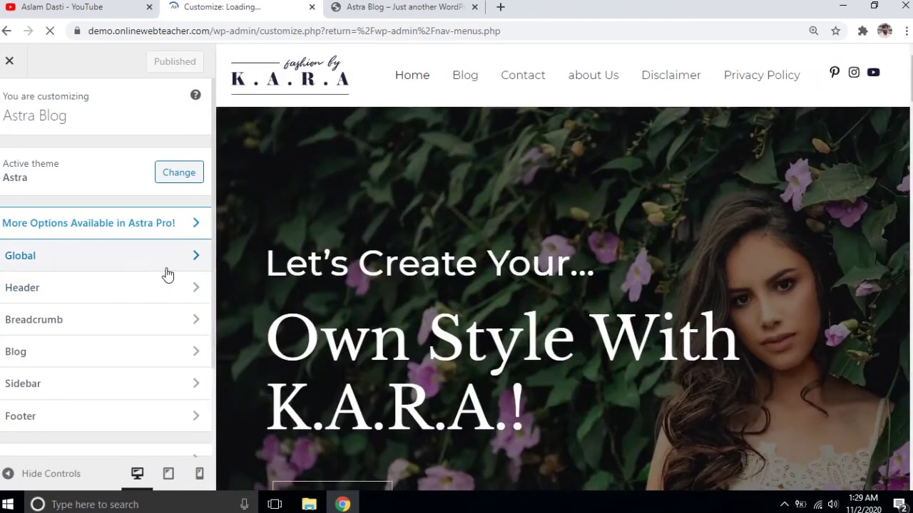
{"action": "left_click", "coordinate": [187, 263]}
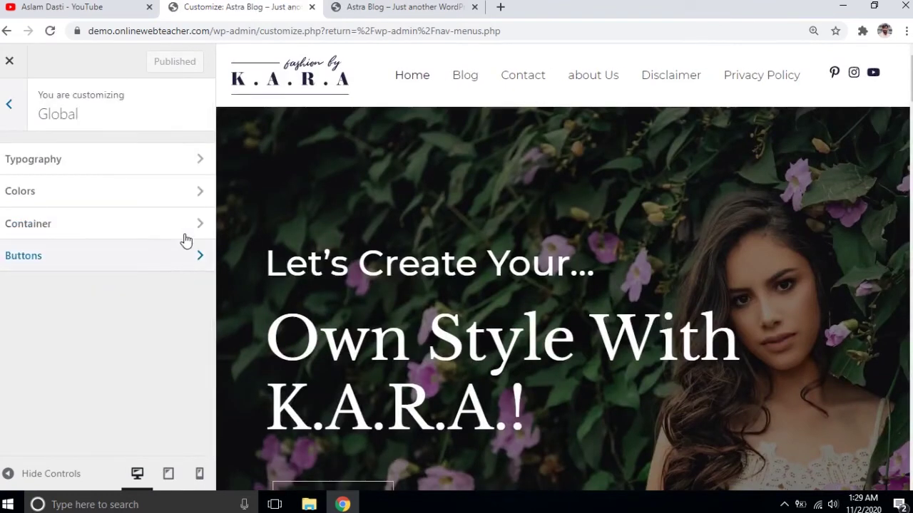
{"action": "left_click", "coordinate": [161, 166]}
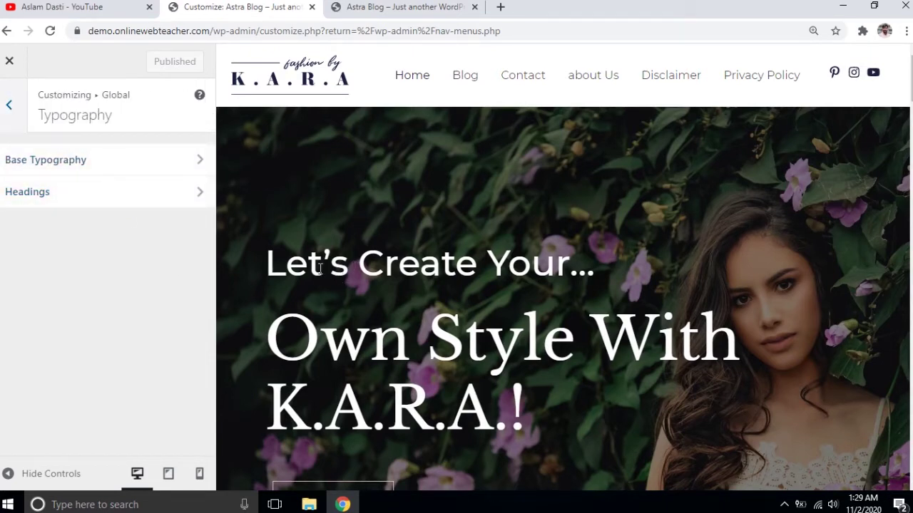
{"action": "left_click", "coordinate": [177, 174]}
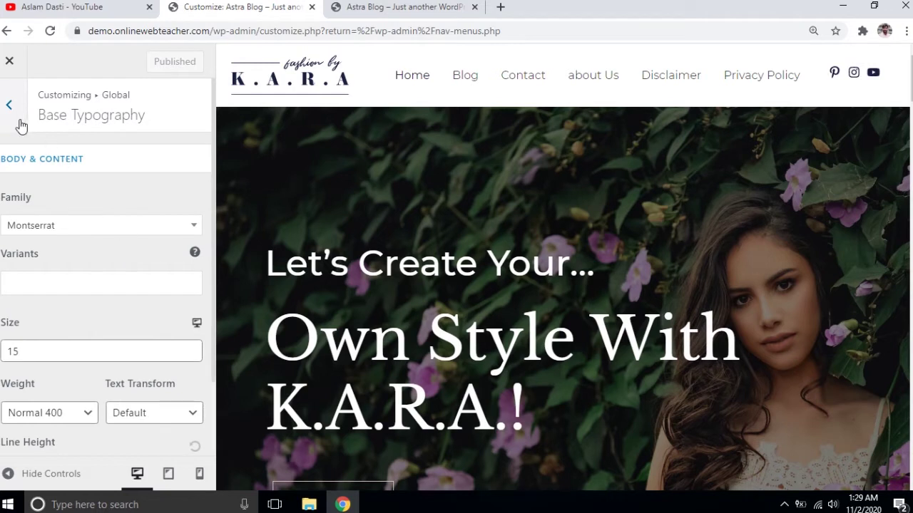
{"action": "scroll", "coordinate": [81, 291], "scroll_direction": "down", "scroll_amount": 2}
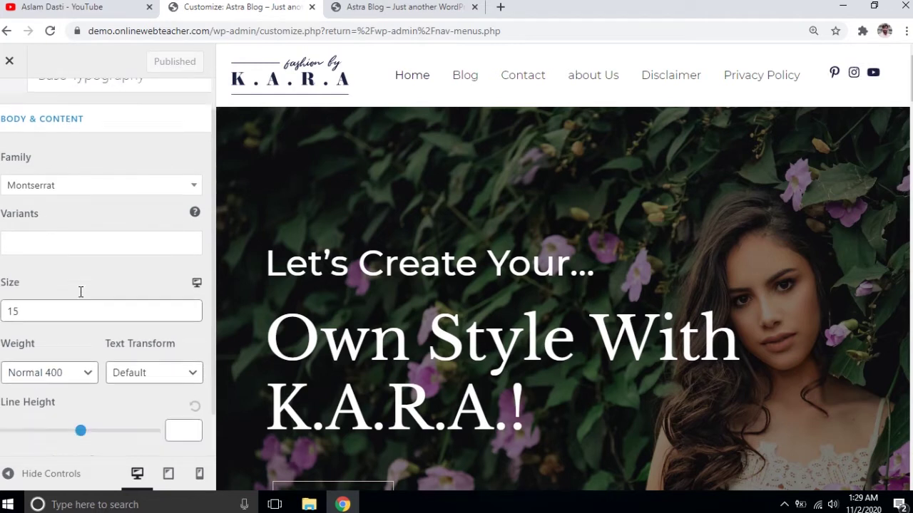
{"action": "scroll", "coordinate": [81, 291], "scroll_direction": "up", "scroll_amount": 2}
{"action": "left_click", "coordinate": [9, 106]}
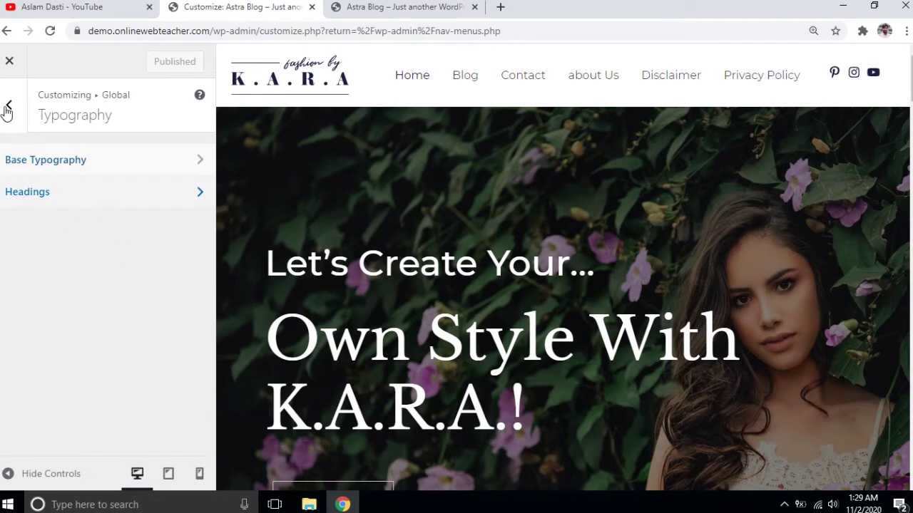
{"action": "key", "text": "Escape"}
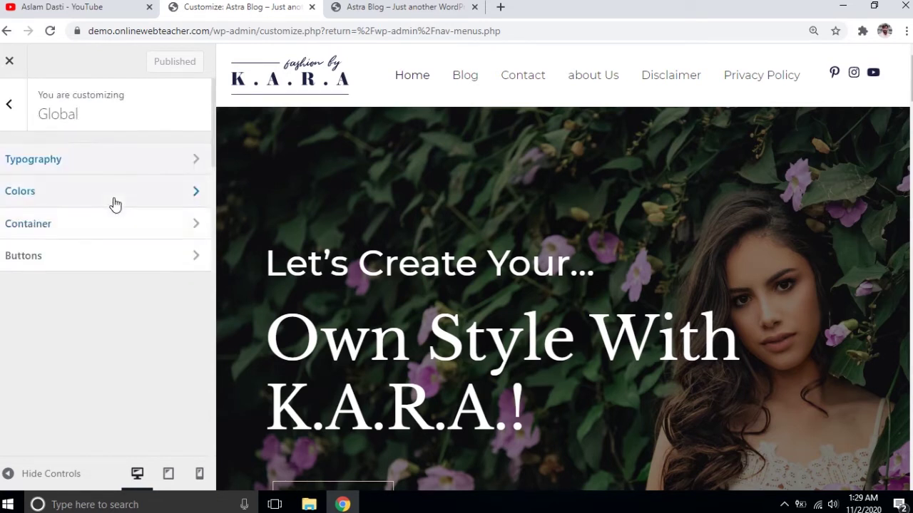
Examine the global Base Colors settings for text, theme, links, headings and background.
{"action": "left_click", "coordinate": [112, 202]}
{"action": "left_click", "coordinate": [107, 159]}
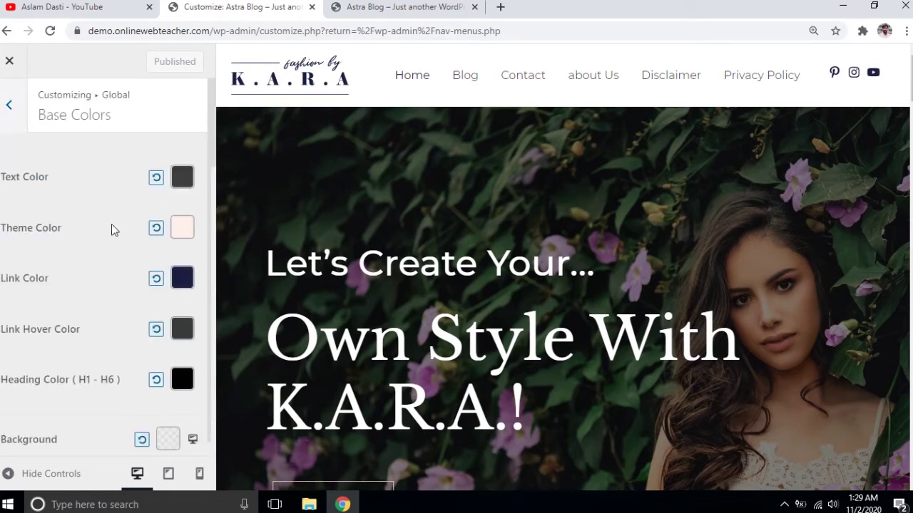
{"action": "scroll", "coordinate": [111, 222], "scroll_direction": "down", "scroll_amount": 1}
{"action": "scroll", "coordinate": [404, 242], "scroll_direction": "down", "scroll_amount": 1}
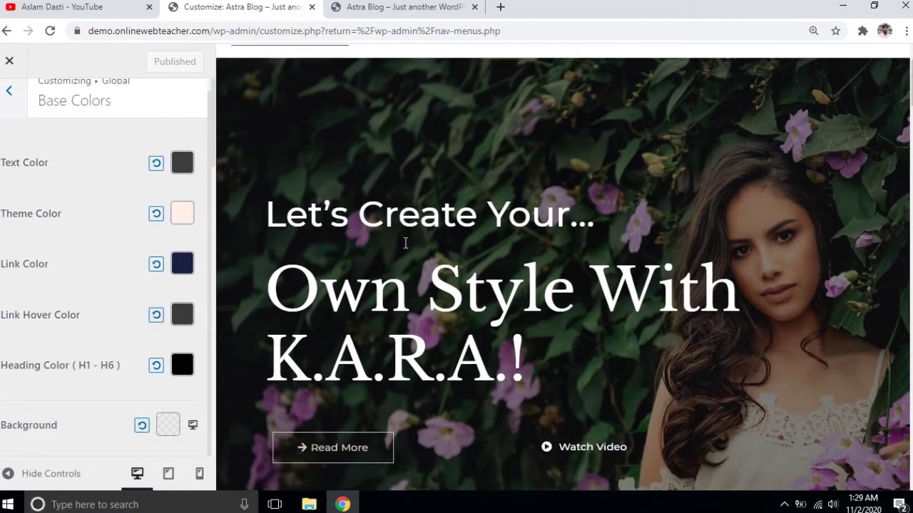
{"action": "left_click", "coordinate": [13, 97]}
{"action": "left_click", "coordinate": [8, 106]}
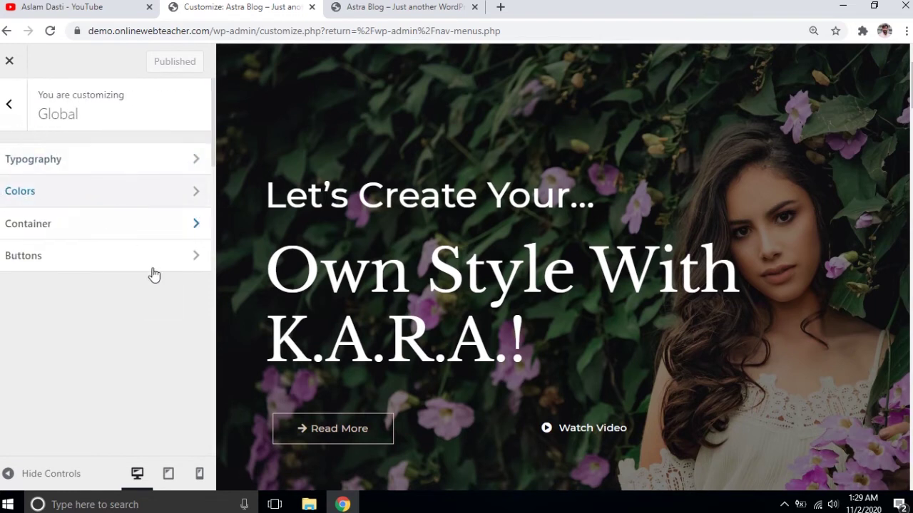
Review the global Container layout options and the Buttons settings for colours, border, typography and padding.
{"action": "left_click", "coordinate": [149, 232]}
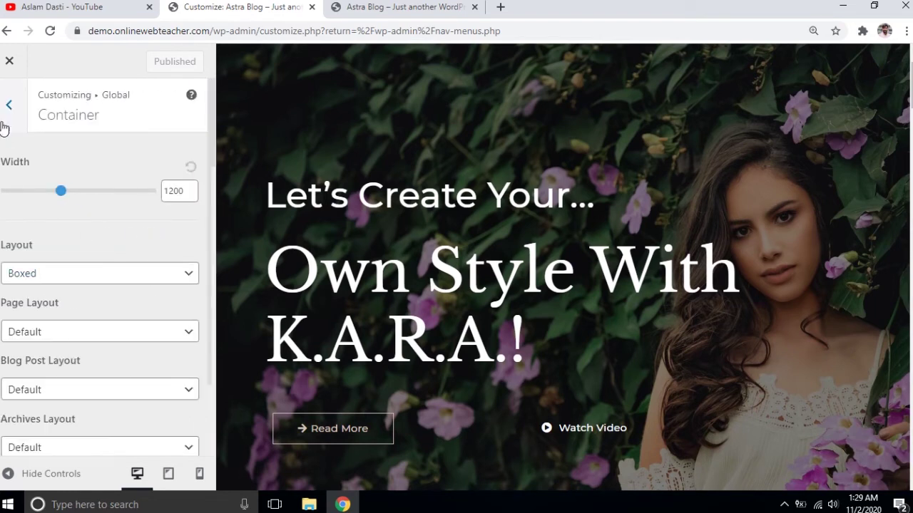
{"action": "scroll", "coordinate": [117, 285], "scroll_direction": "down", "scroll_amount": 2}
{"action": "scroll", "coordinate": [117, 285], "scroll_direction": "up", "scroll_amount": 2}
{"action": "left_click", "coordinate": [9, 125]}
{"action": "left_click", "coordinate": [106, 266]}
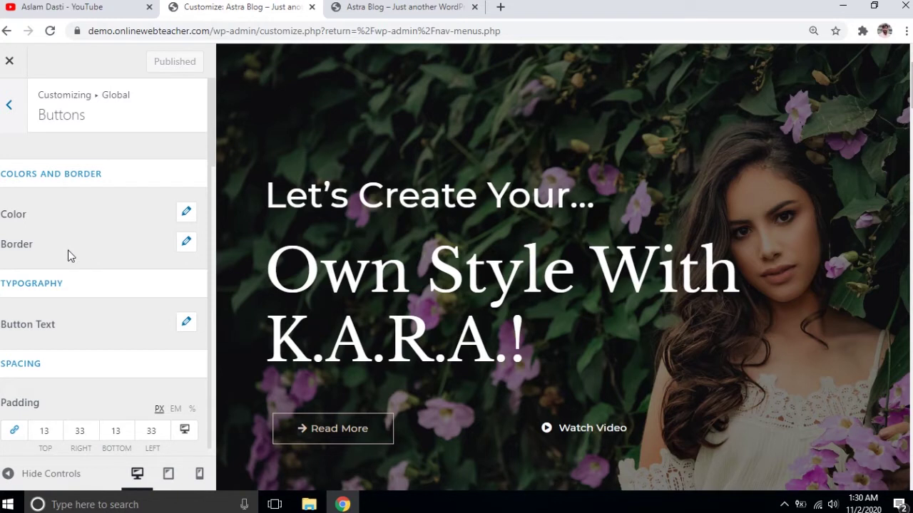
{"action": "left_click", "coordinate": [9, 119]}
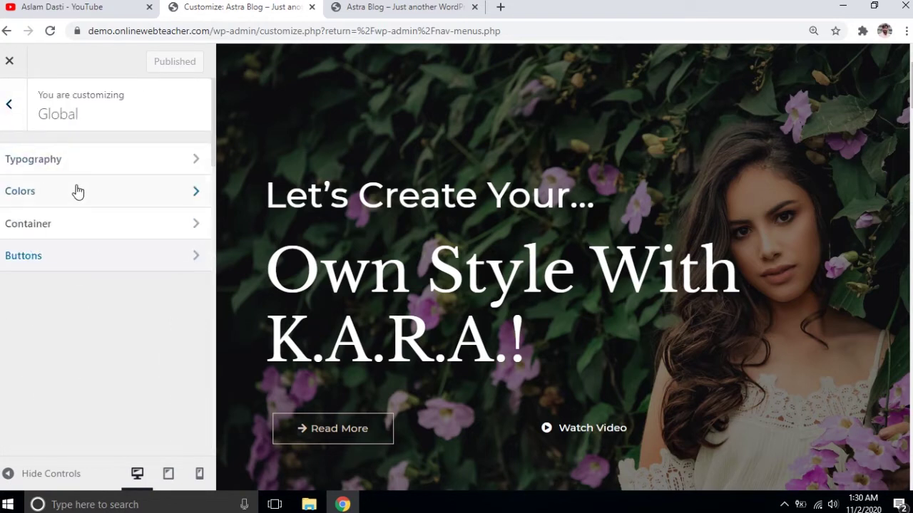
View the Header customization sections and return to the main customizer options.
{"action": "left_click", "coordinate": [12, 109]}
{"action": "left_click", "coordinate": [135, 289]}
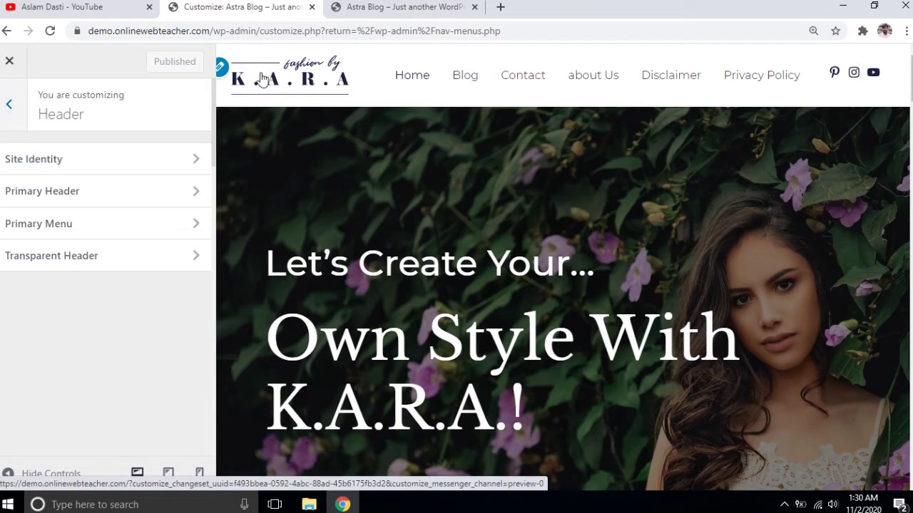
{"action": "left_click", "coordinate": [9, 105]}
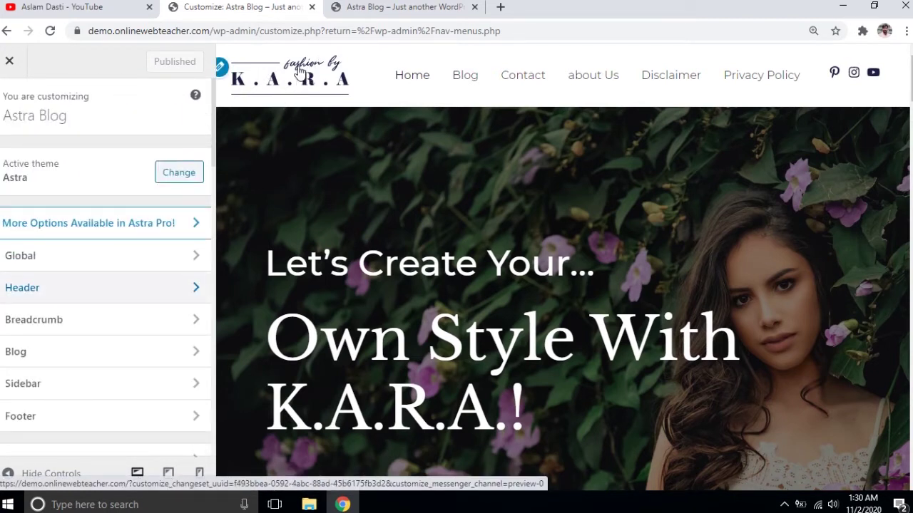
Open the Site Identity settings from the header logo and look over the logo, site icon and title options.
{"action": "left_click", "coordinate": [222, 69]}
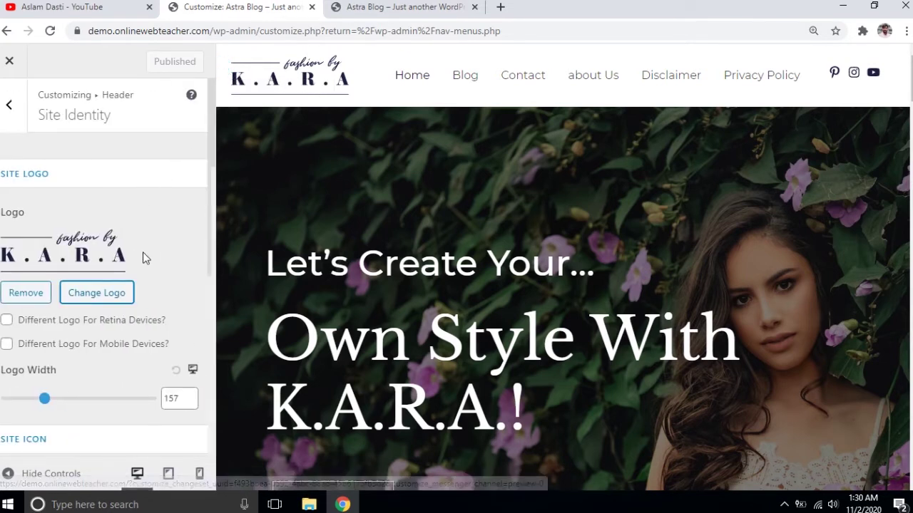
{"action": "scroll", "coordinate": [119, 200], "scroll_direction": "down", "scroll_amount": 3}
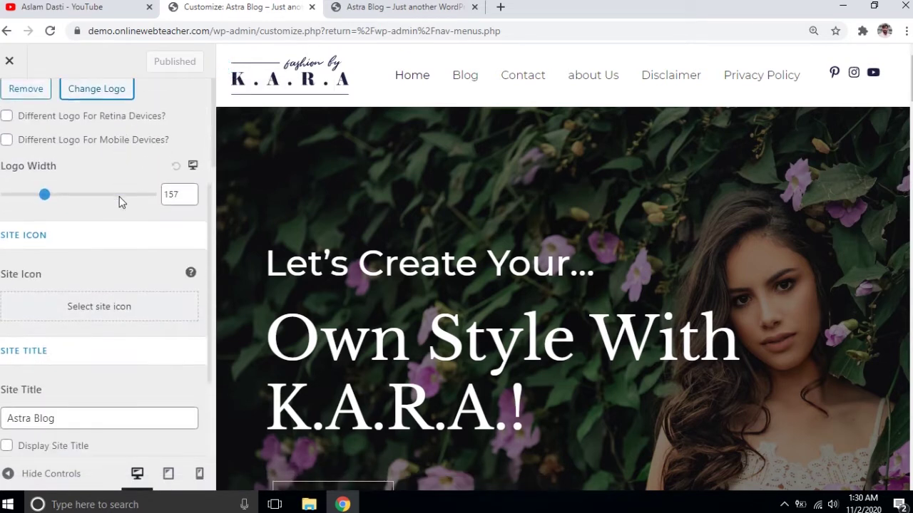
{"action": "scroll", "coordinate": [116, 182], "scroll_direction": "up", "scroll_amount": 2}
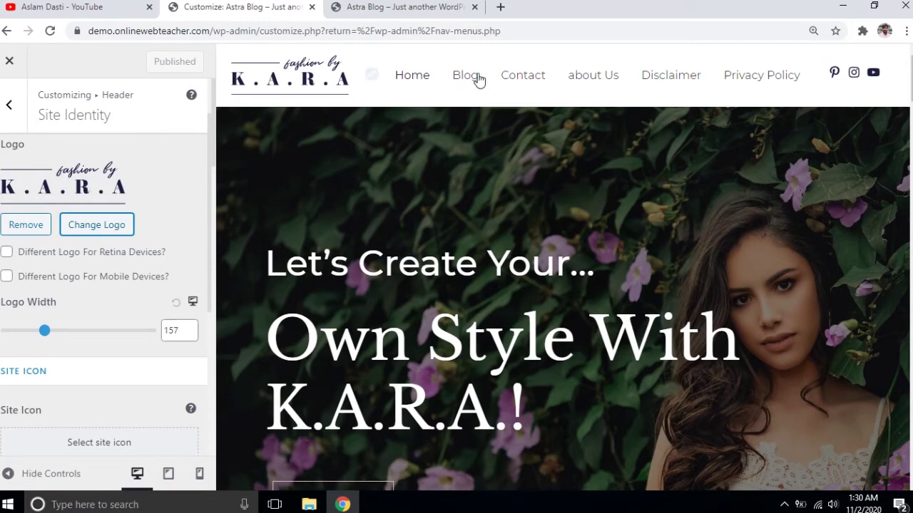
Search for logomakr and cooltext in separate new browser tabs and look over both logo-making sites.
{"action": "left_click", "coordinate": [499, 7]}
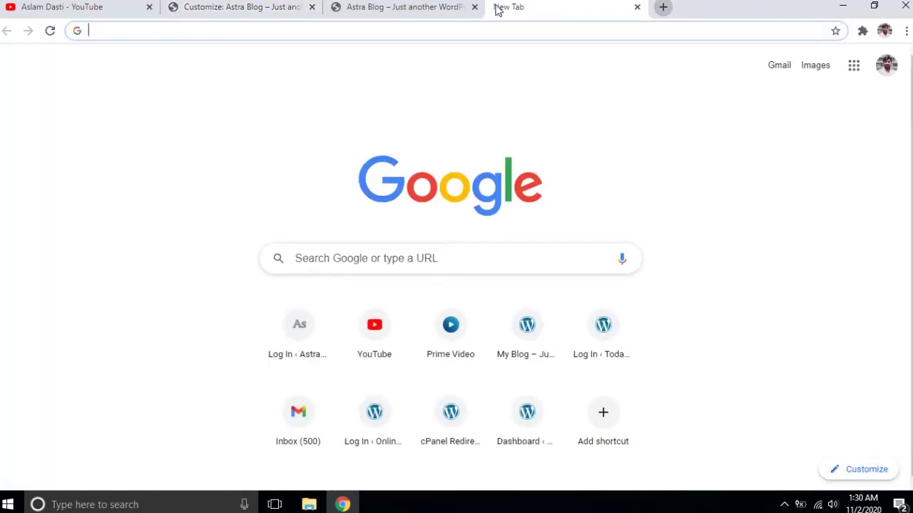
{"action": "type", "text": "logomakr"}
{"action": "key", "text": "Return"}
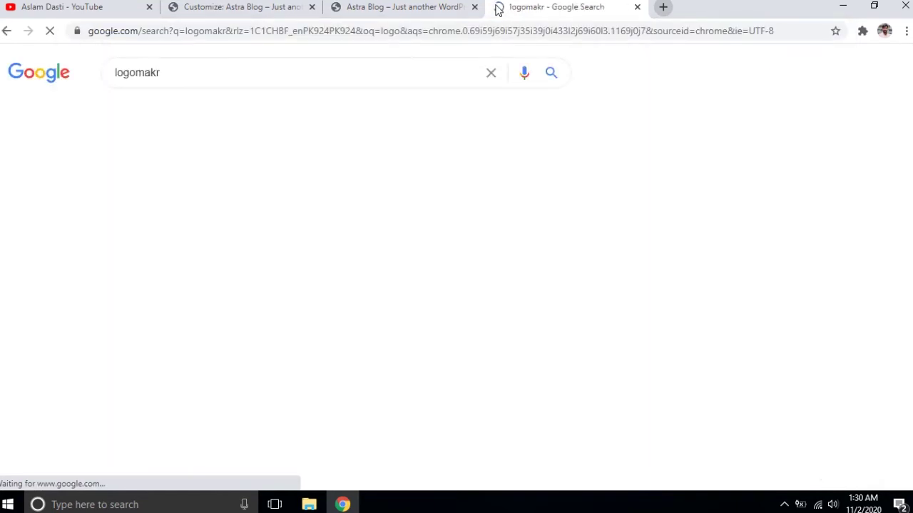
{"action": "left_click", "coordinate": [662, 8]}
{"action": "type", "text": "cooltext"}
{"action": "key", "text": "Return"}
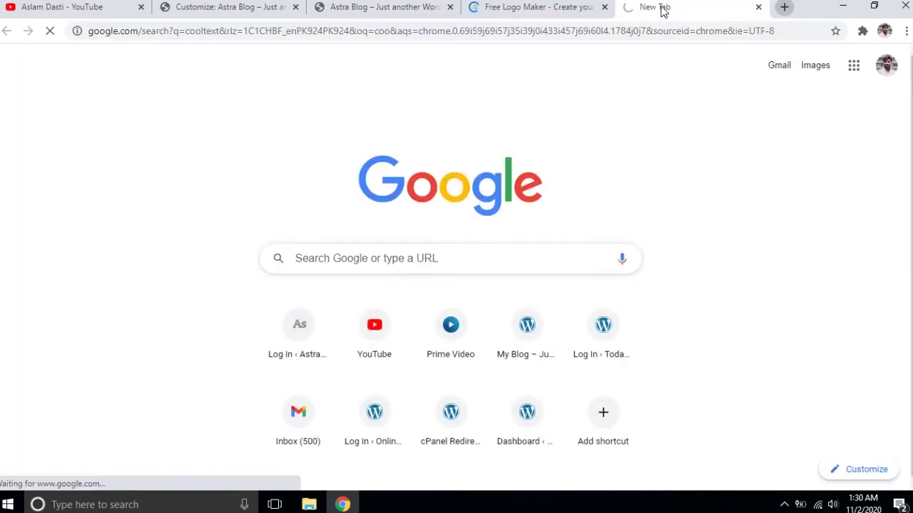
{"action": "left_click", "coordinate": [540, 8]}
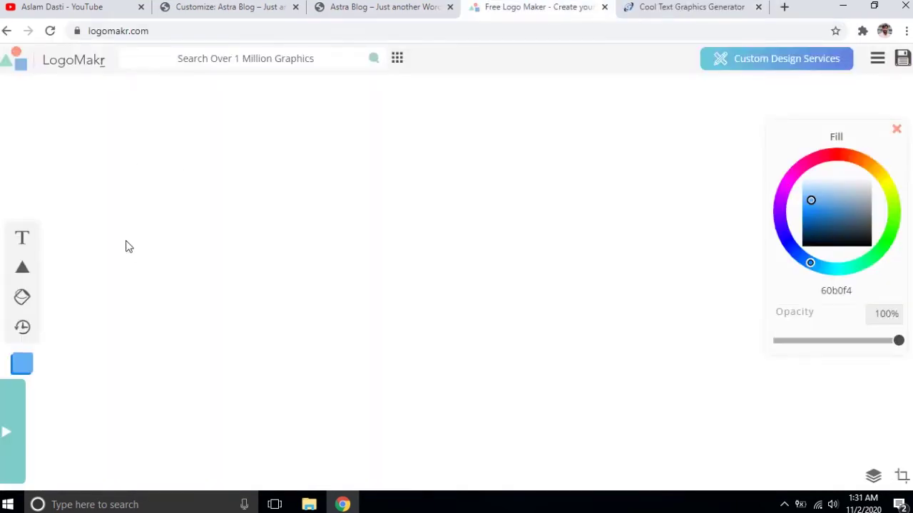
{"action": "left_click", "coordinate": [684, 7]}
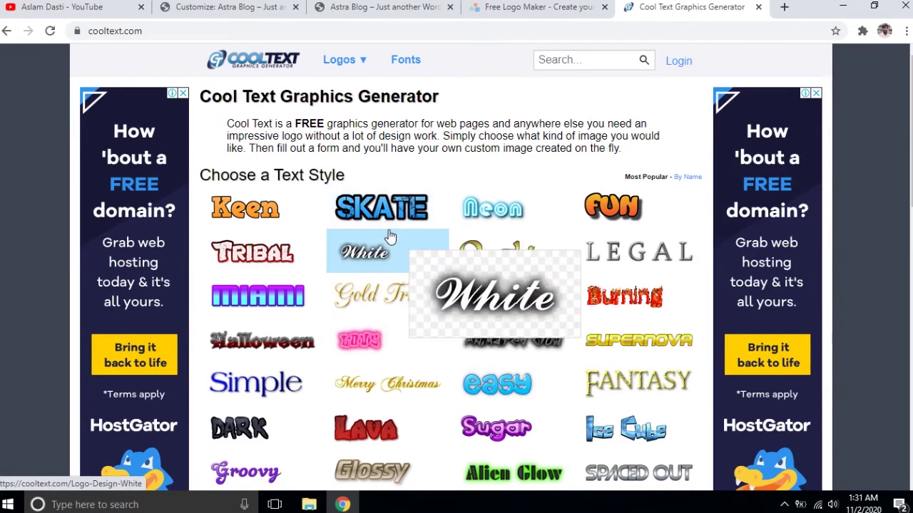
{"action": "left_click", "coordinate": [533, 7]}
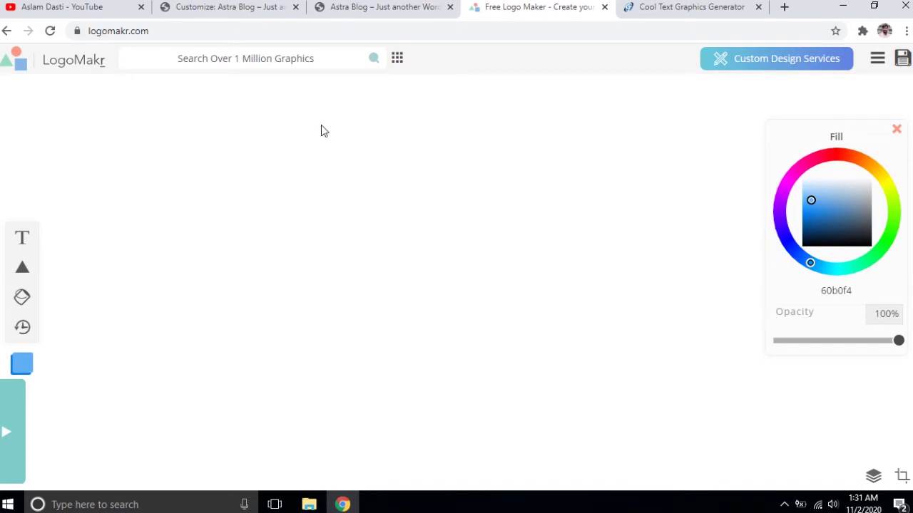
{"action": "left_click", "coordinate": [687, 7]}
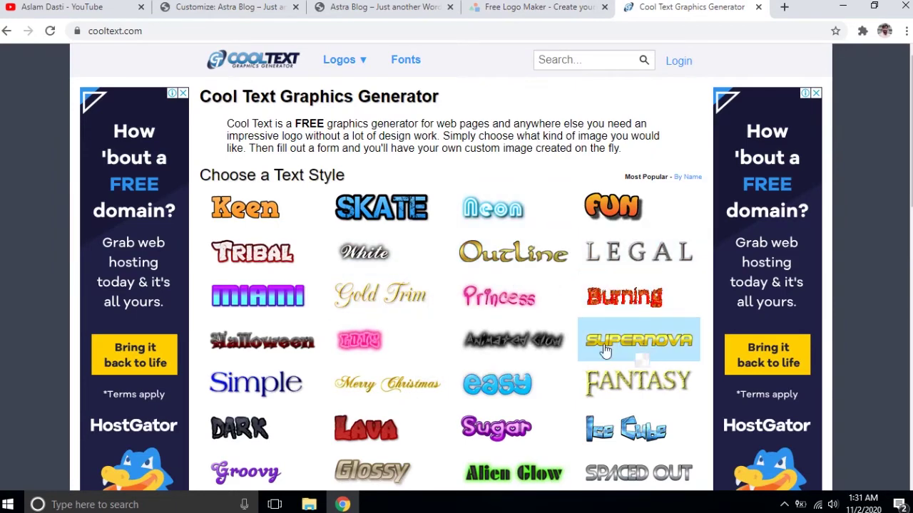
Generate a logo on Cool Text in the LEGAL style with the logo text "Astra Blog".
{"action": "left_click", "coordinate": [607, 266]}
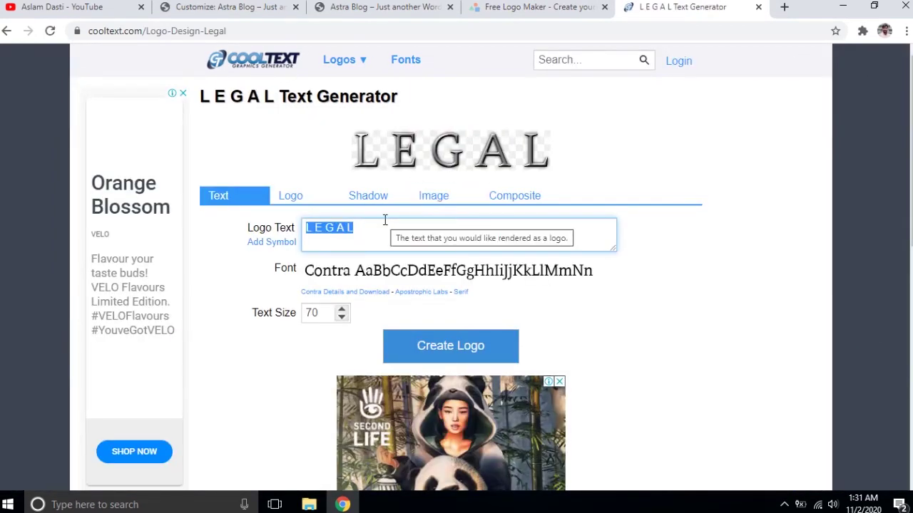
{"action": "key", "text": "BackSpace"}
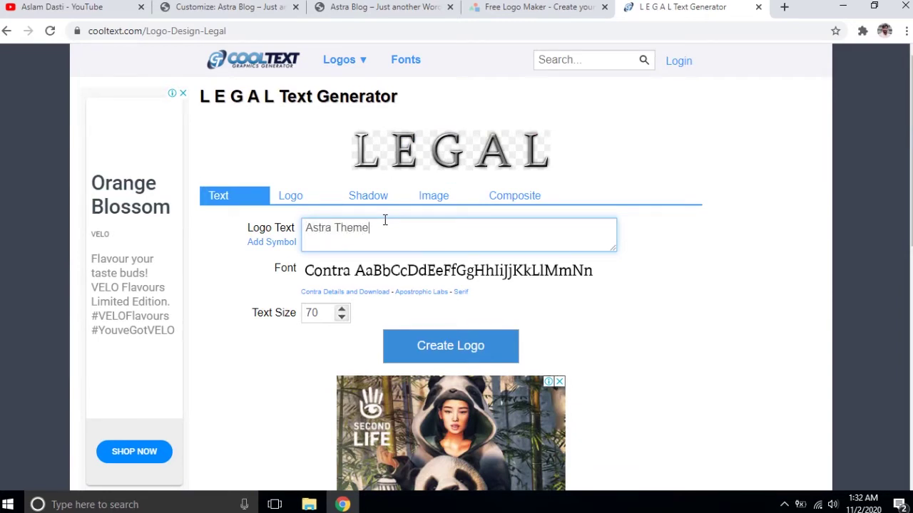
{"action": "key", "text": "BackSpace"}
{"action": "key", "text": "BackSpace"}
{"action": "key", "text": "BackSpace"}
{"action": "key", "text": "BackSpace"}
{"action": "key", "text": "BackSpace"}
{"action": "key", "text": "BackSpace"}
{"action": "type", "text": "Blog"}
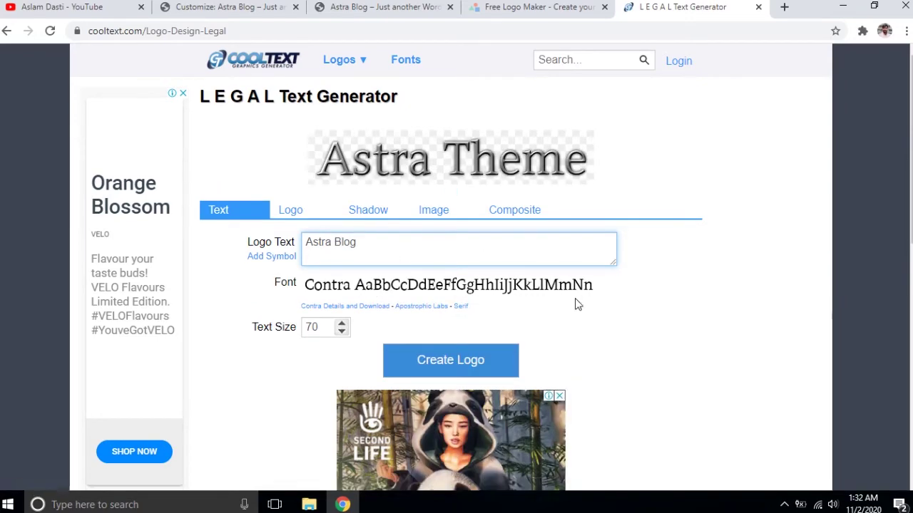
{"action": "left_click", "coordinate": [457, 378]}
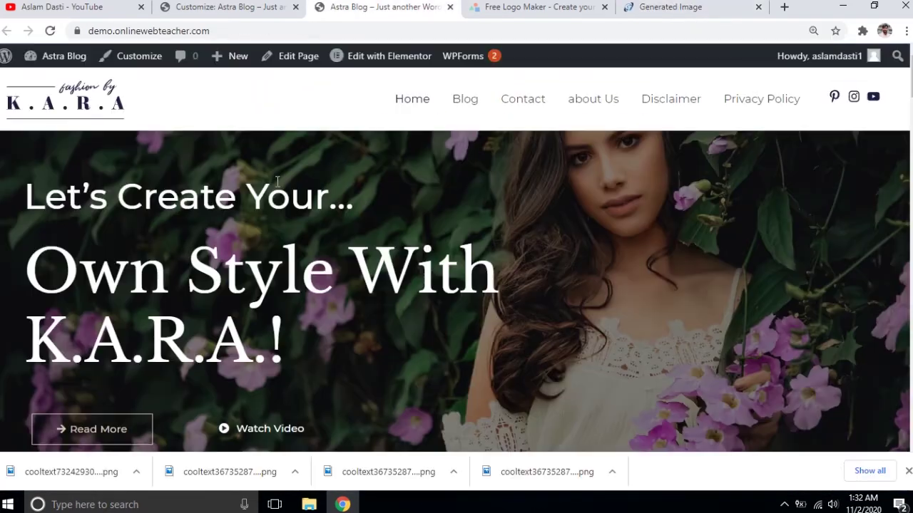
In the customizer, upload the downloaded cooltext73242930778010.png as the site logo and skip cropping.
{"action": "left_click", "coordinate": [228, 8]}
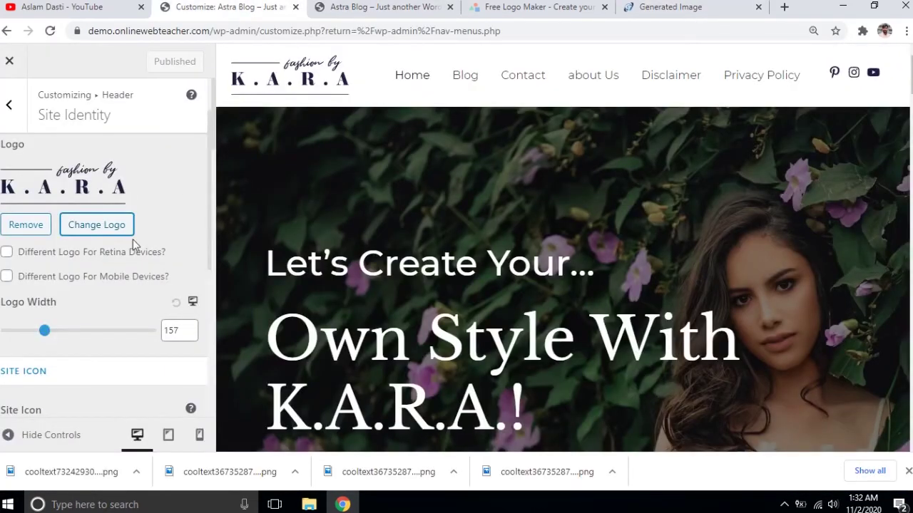
{"action": "left_click", "coordinate": [97, 225]}
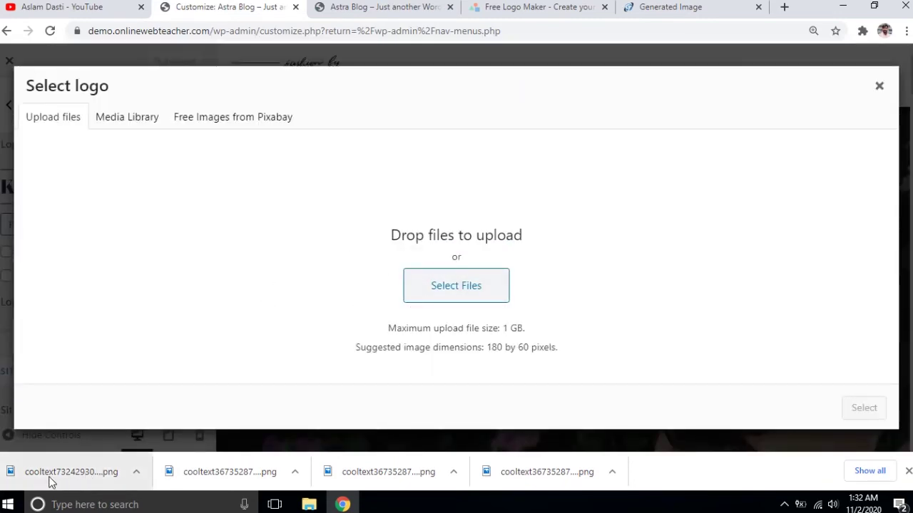
{"action": "left_click_drag", "start_coordinate": [50, 483], "coordinate": [502, 259]}
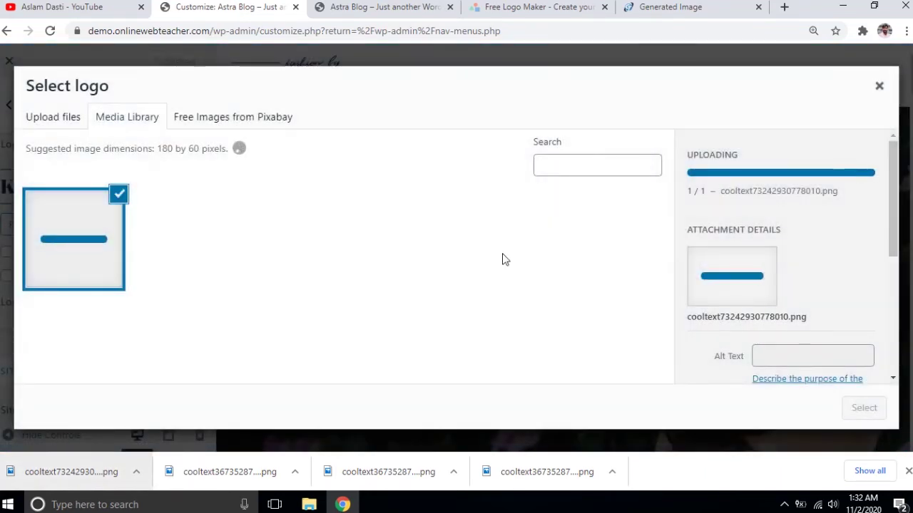
{"action": "left_click", "coordinate": [854, 410]}
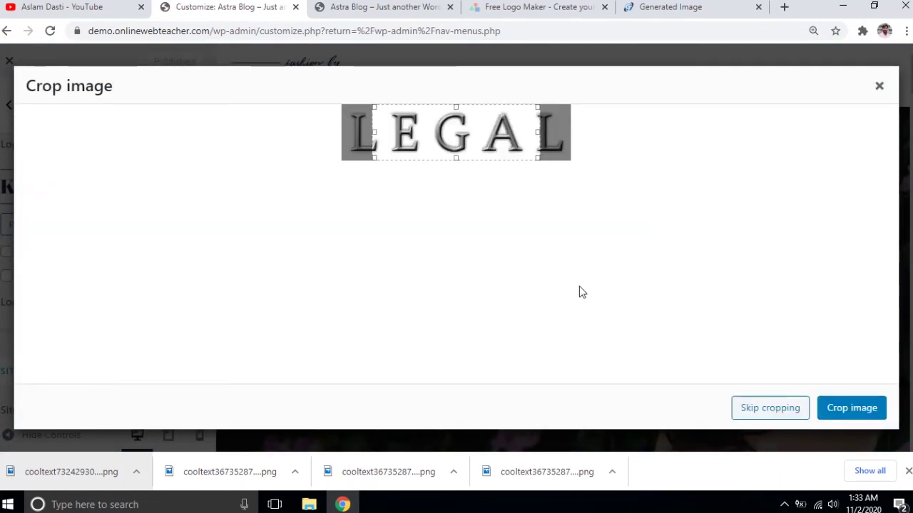
{"action": "left_click", "coordinate": [772, 409]}
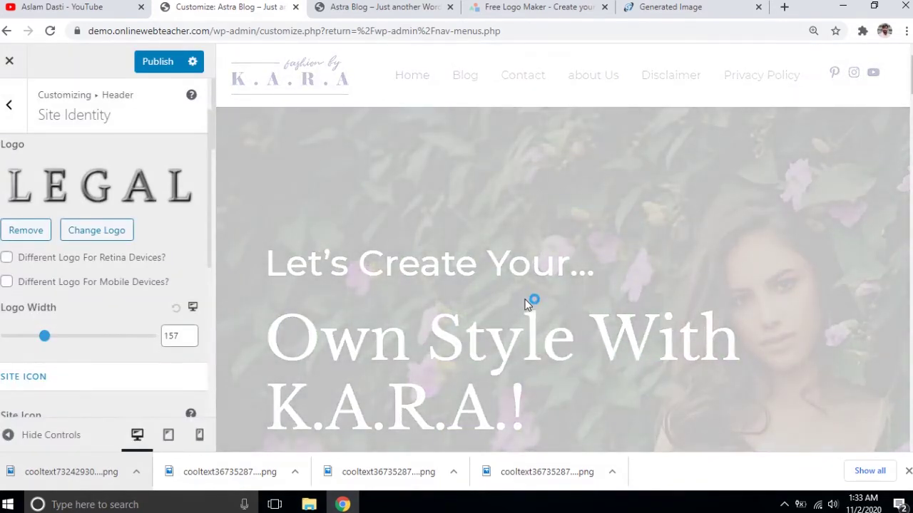
Upload the downloaded Astra Blog image as the site icon, cropped to its first letters, and compare the tab icon with the live site's.
{"action": "scroll", "coordinate": [102, 357], "scroll_direction": "down", "scroll_amount": 1}
{"action": "left_click", "coordinate": [102, 379]}
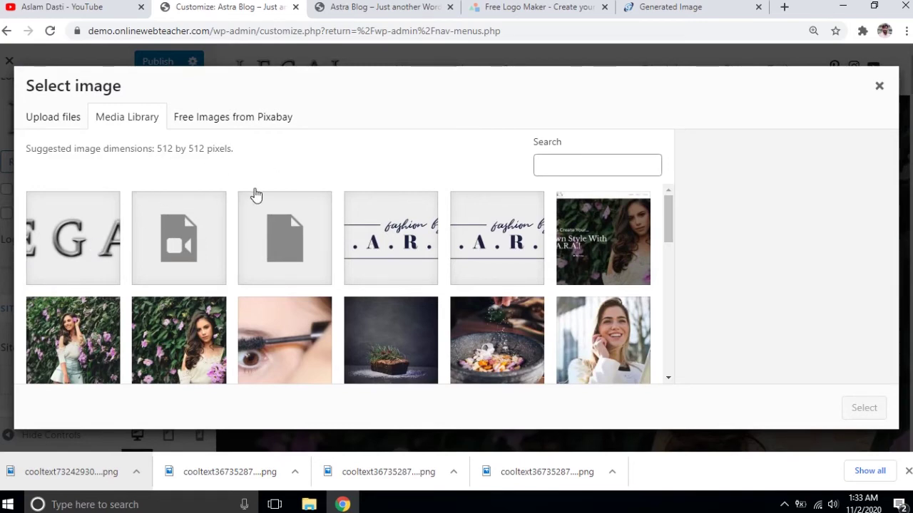
{"action": "left_click_drag", "start_coordinate": [218, 483], "coordinate": [265, 285]}
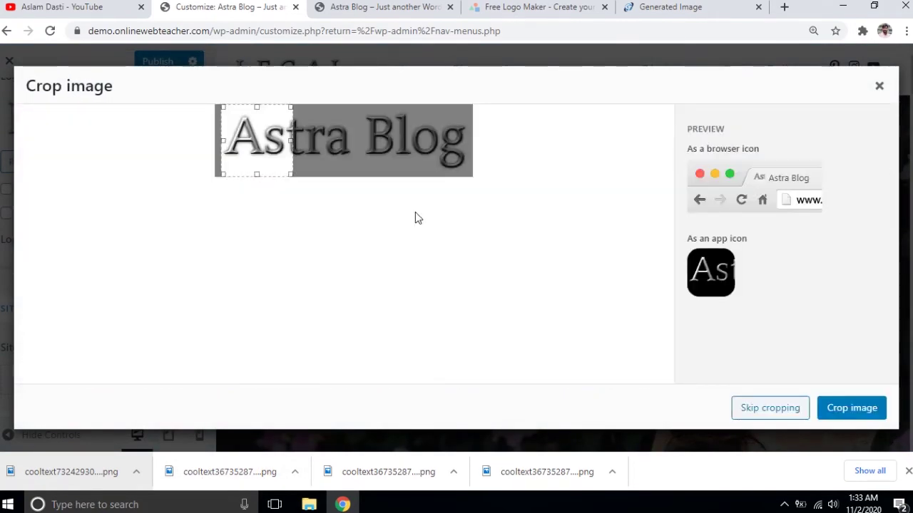
{"action": "left_click", "coordinate": [864, 408]}
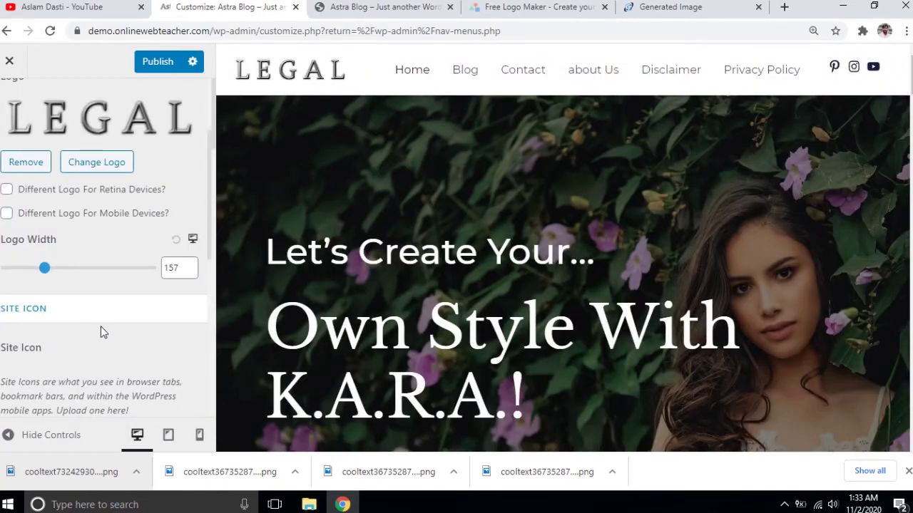
{"action": "scroll", "coordinate": [100, 326], "scroll_direction": "up", "scroll_amount": 2}
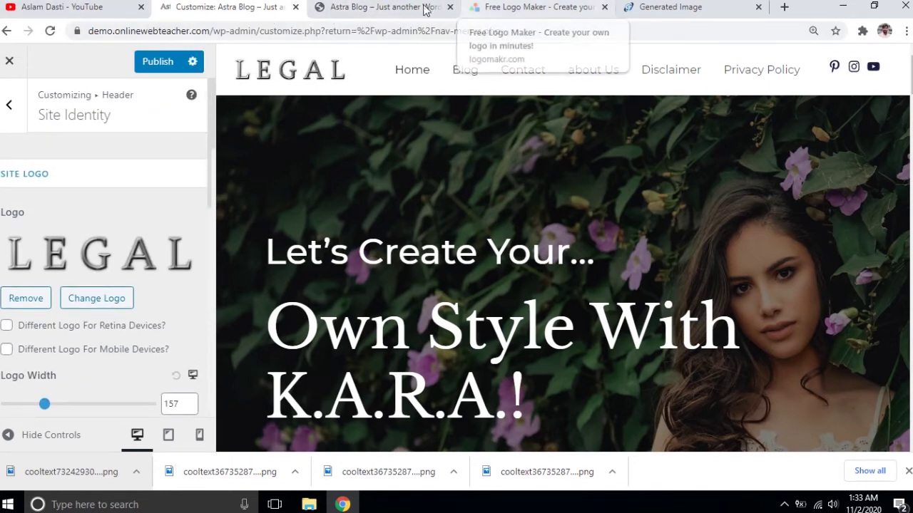
{"action": "left_click", "coordinate": [378, 7]}
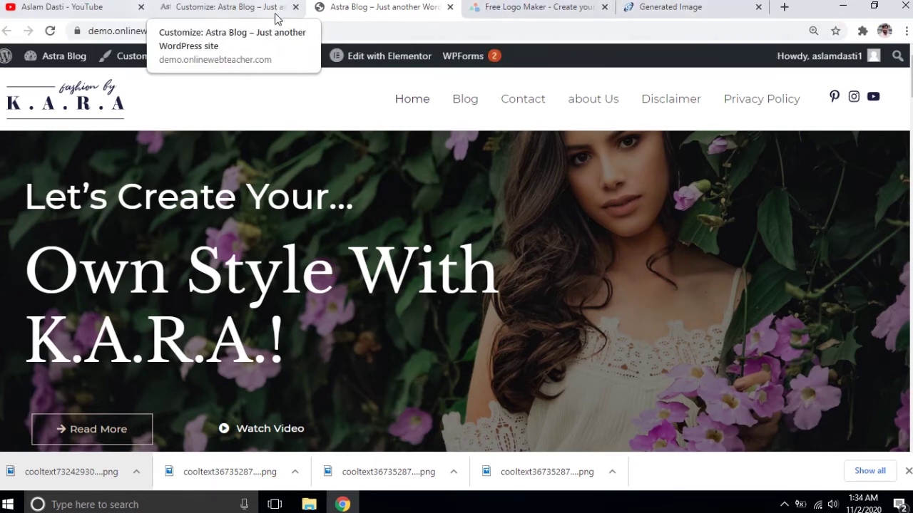
{"action": "left_click", "coordinate": [239, 7]}
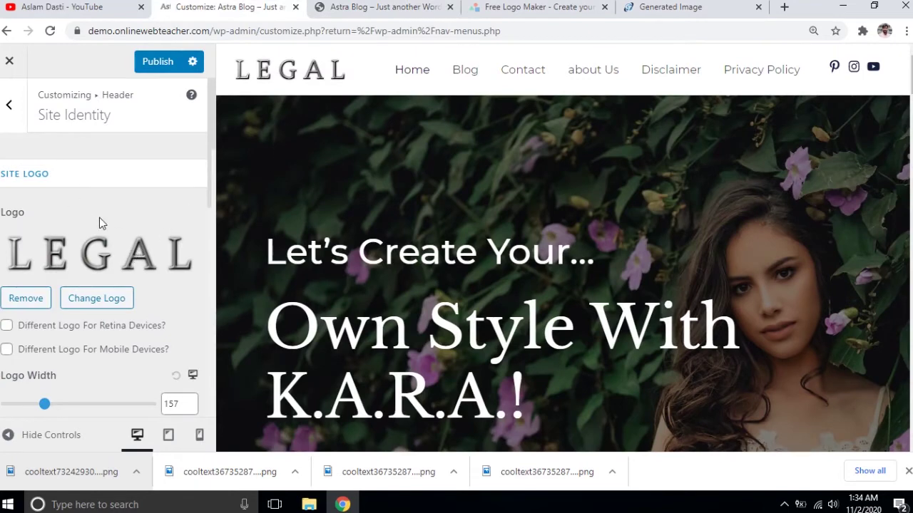
{"action": "scroll", "coordinate": [100, 223], "scroll_direction": "down", "scroll_amount": 4}
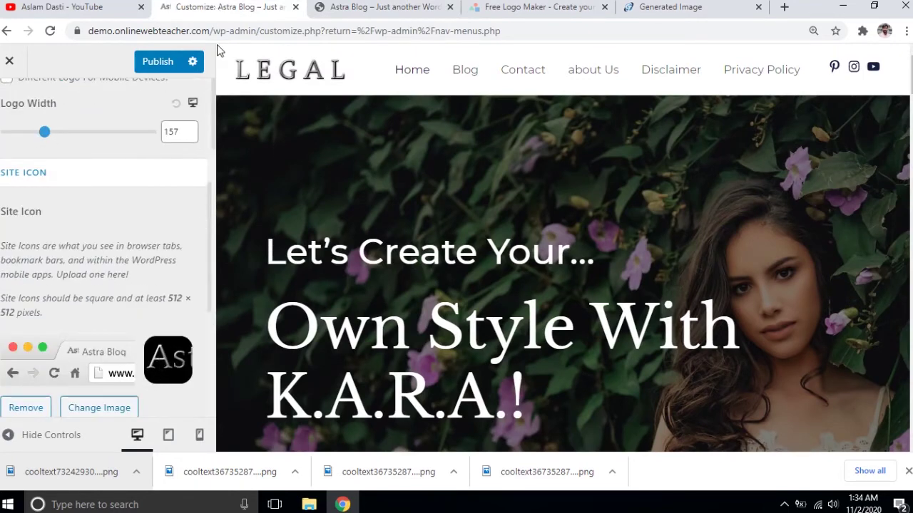
{"action": "scroll", "coordinate": [193, 153], "scroll_direction": "up", "scroll_amount": 4}
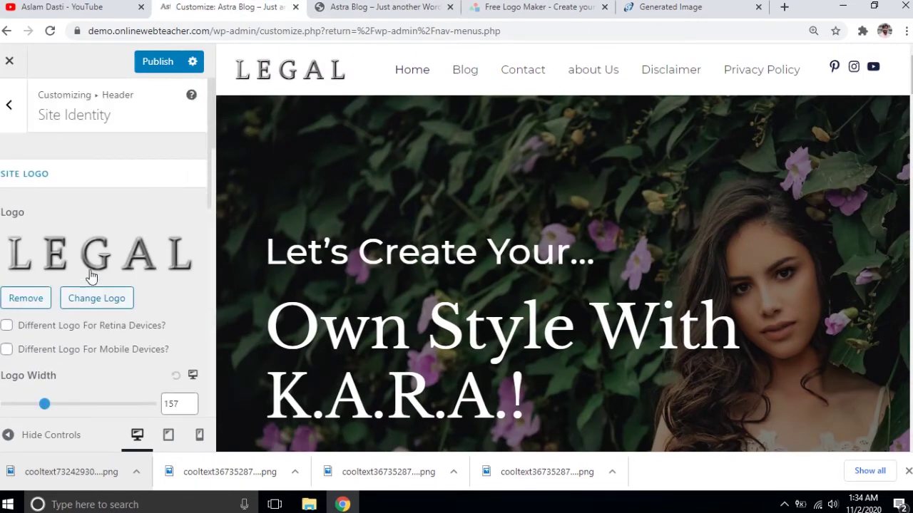
Change the site logo to the Astra Blog image from the media library without cropping it.
{"action": "left_click", "coordinate": [100, 298]}
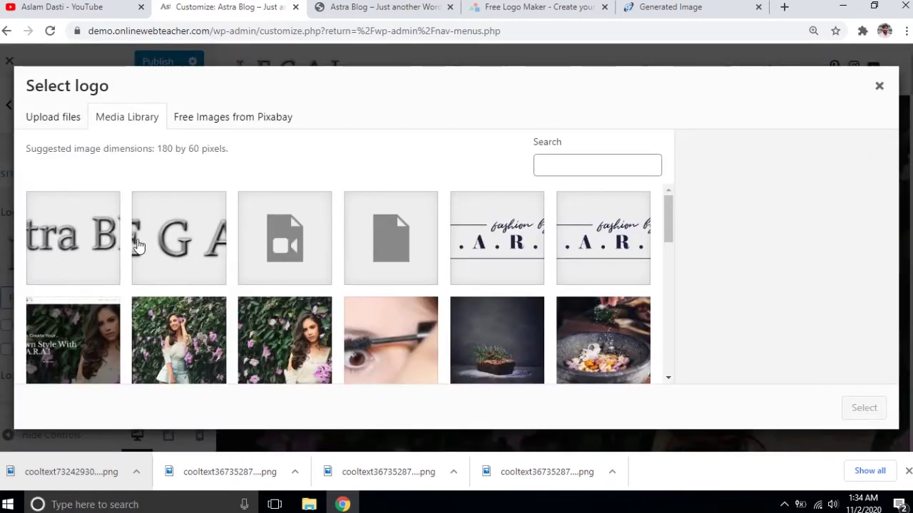
{"action": "left_click", "coordinate": [36, 234]}
{"action": "left_click", "coordinate": [863, 408]}
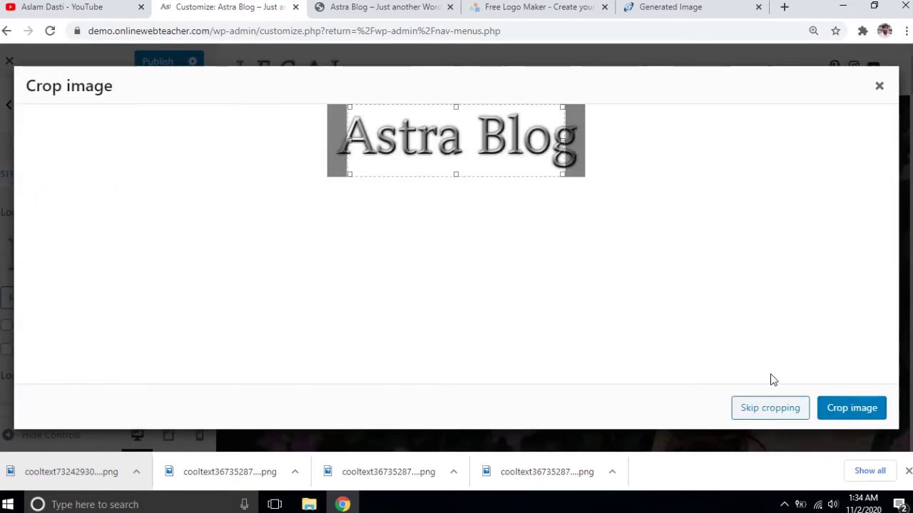
{"action": "left_click", "coordinate": [770, 408]}
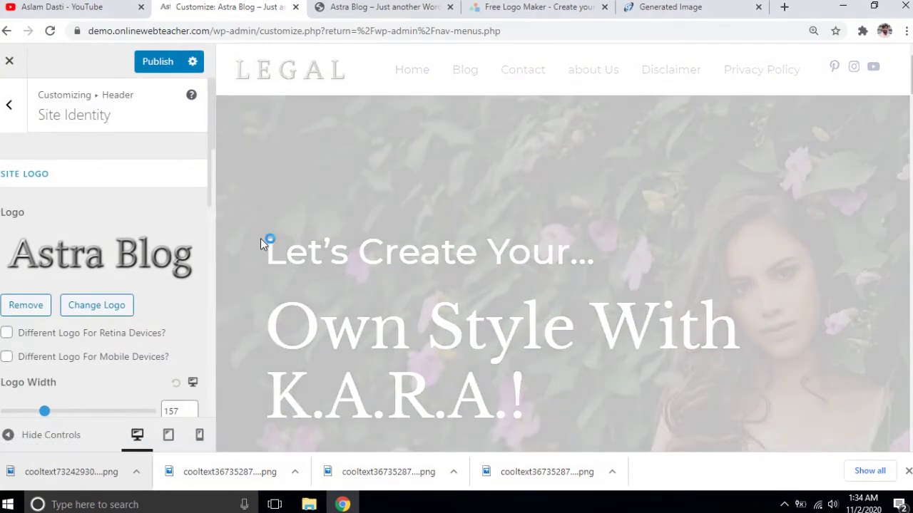
Replace the site tagline with "Astra Blog tutorial".
{"action": "scroll", "coordinate": [143, 240], "scroll_direction": "down", "scroll_amount": 5}
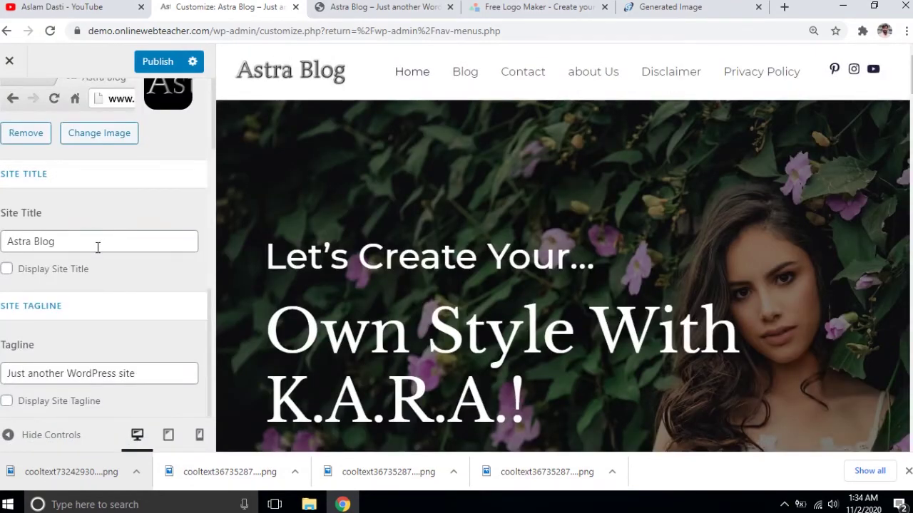
{"action": "scroll", "coordinate": [128, 279], "scroll_direction": "down", "scroll_amount": 1}
{"action": "left_click", "coordinate": [157, 304]}
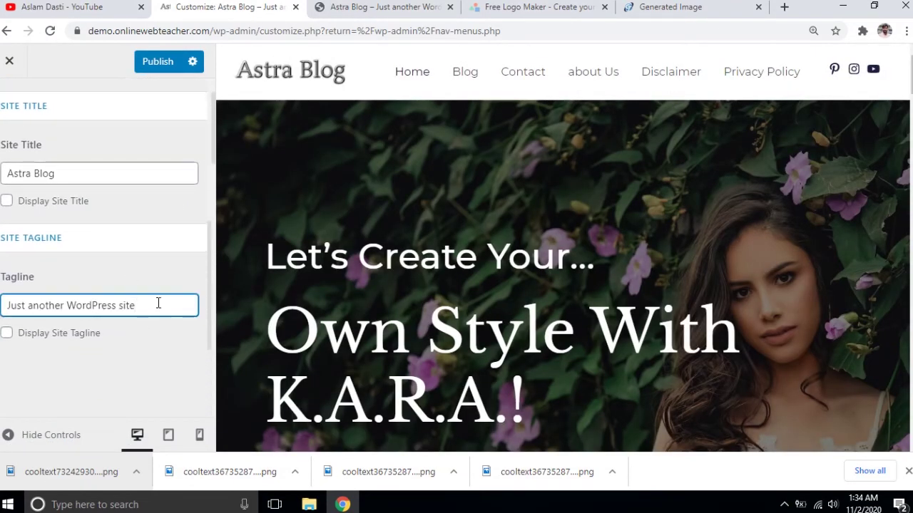
{"action": "key", "text": "BackSpace"}
{"action": "key", "text": "BackSpace"}
{"action": "key", "text": "BackSpace"}
{"action": "key", "text": "BackSpace"}
{"action": "key", "text": "BackSpace"}
{"action": "key", "text": "BackSpace"}
{"action": "key", "text": "BackSpace"}
{"action": "key", "text": "BackSpace"}
{"action": "key", "text": "BackSpace"}
{"action": "key", "text": "BackSpace"}
{"action": "key", "text": "BackSpace"}
{"action": "key", "text": "BackSpace"}
{"action": "key", "text": "BackSpace"}
{"action": "key", "text": "BackSpace"}
{"action": "key", "text": "BackSpace"}
{"action": "key", "text": "BackSpace"}
{"action": "key", "text": "BackSpace"}
{"action": "key", "text": "BackSpace"}
{"action": "key", "text": "BackSpace"}
{"action": "key", "text": "BackSpace"}
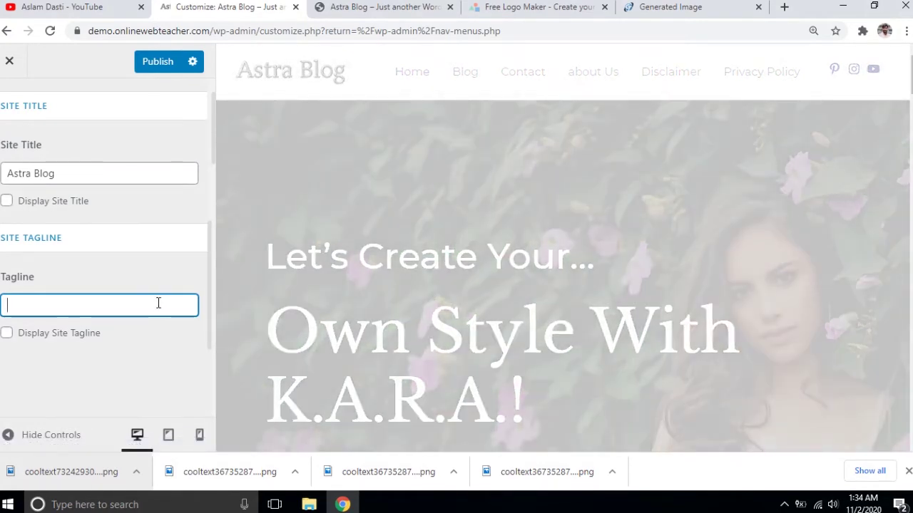
{"action": "type", "text": "Astra Blgo"}
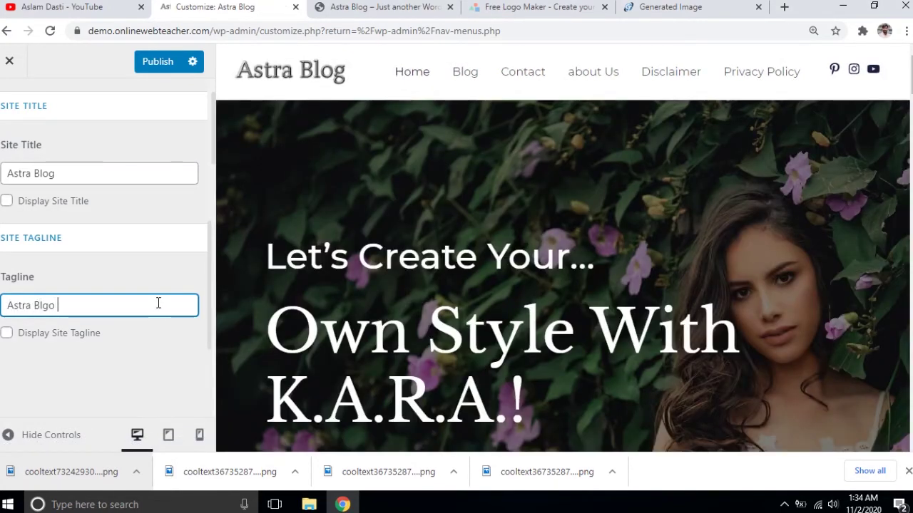
{"action": "key", "text": "BackSpace"}
{"action": "key", "text": "BackSpace"}
{"action": "key", "text": "BackSpace"}
{"action": "type", "text": "og tutorial"}
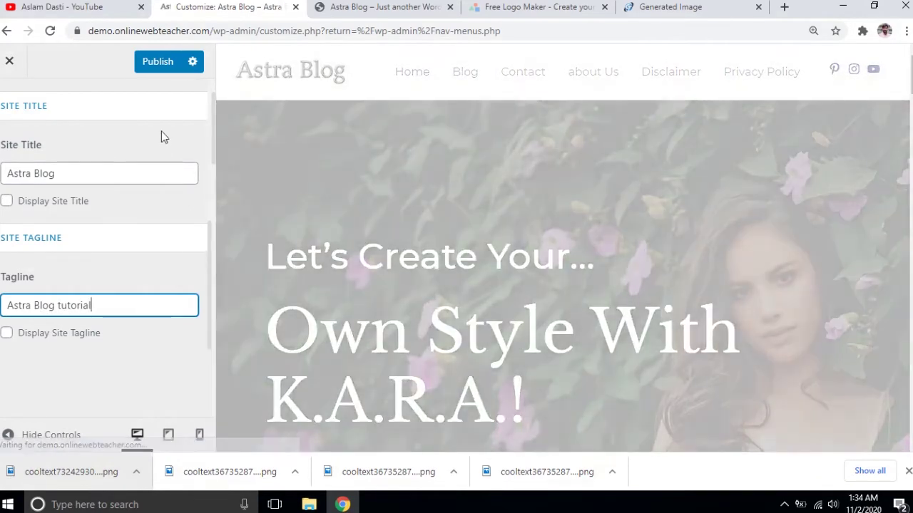
Publish the site identity changes and reload the live site's home page to check the new logo and tab title.
{"action": "scroll", "coordinate": [133, 236], "scroll_direction": "up", "scroll_amount": 5}
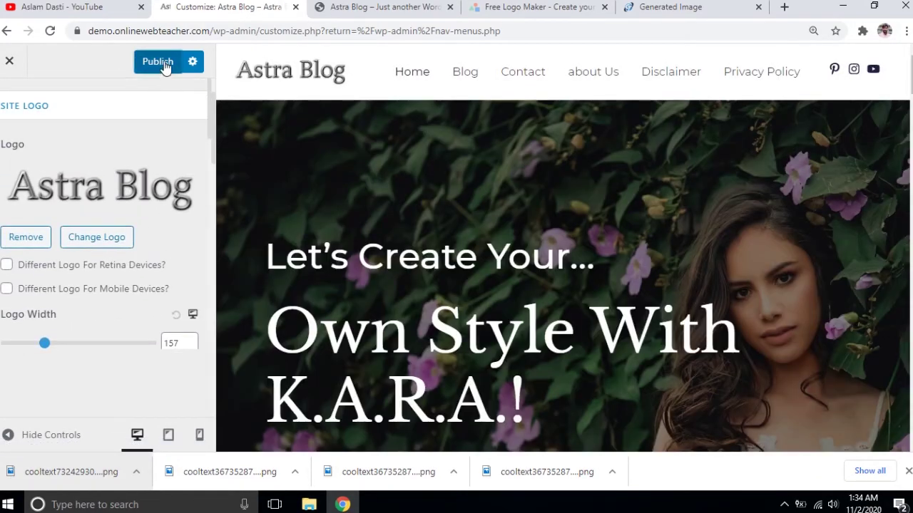
{"action": "left_click", "coordinate": [158, 62]}
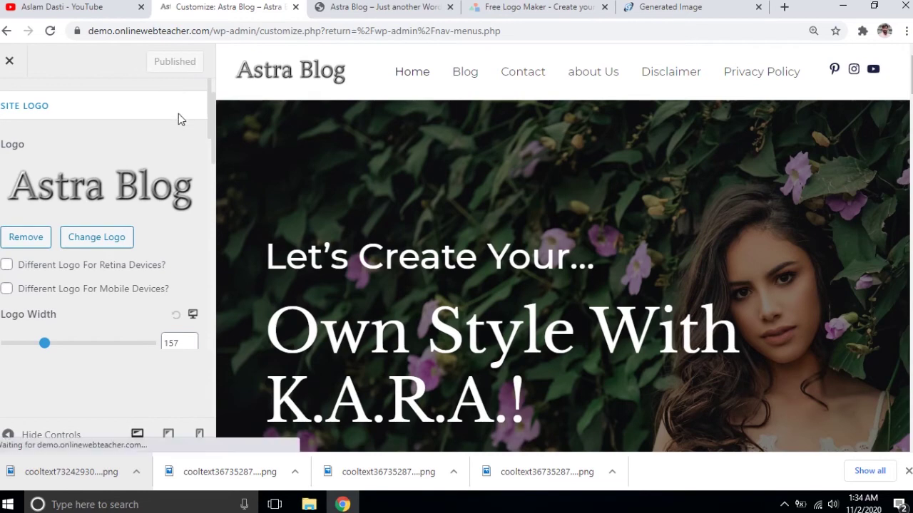
{"action": "left_click", "coordinate": [344, 7]}
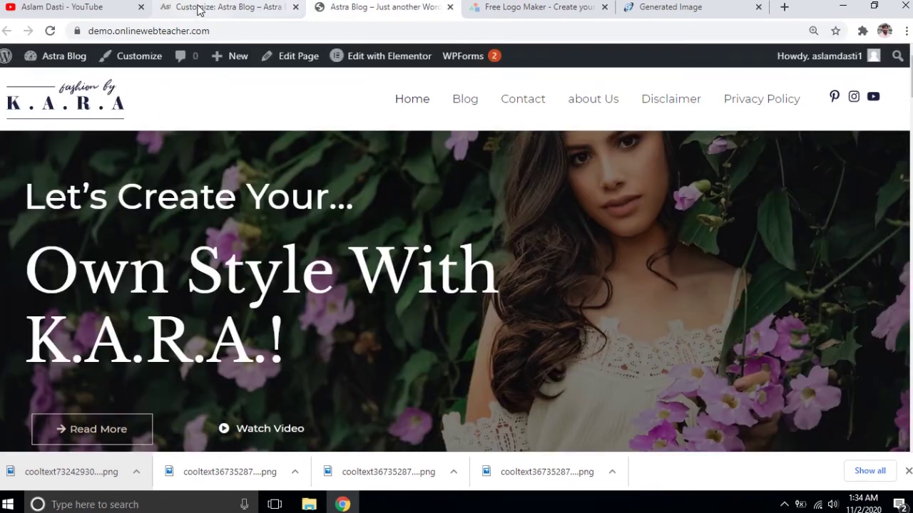
{"action": "left_click", "coordinate": [200, 10]}
{"action": "left_click", "coordinate": [382, 6]}
{"action": "left_click", "coordinate": [62, 111]}
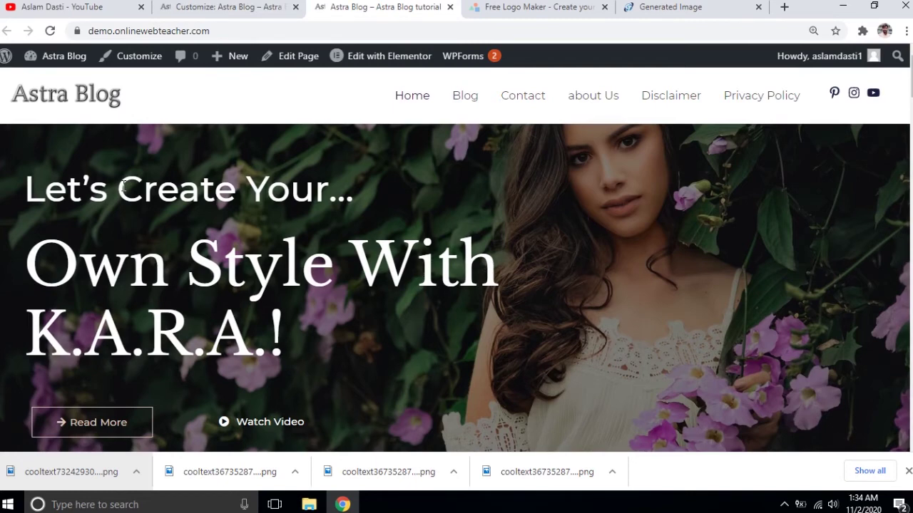
In the customizer's Primary Header settings, choose the layout with the logo centred above the menu and publish it.
{"action": "left_click", "coordinate": [187, 8]}
{"action": "scroll", "coordinate": [44, 160], "scroll_direction": "up", "scroll_amount": 2}
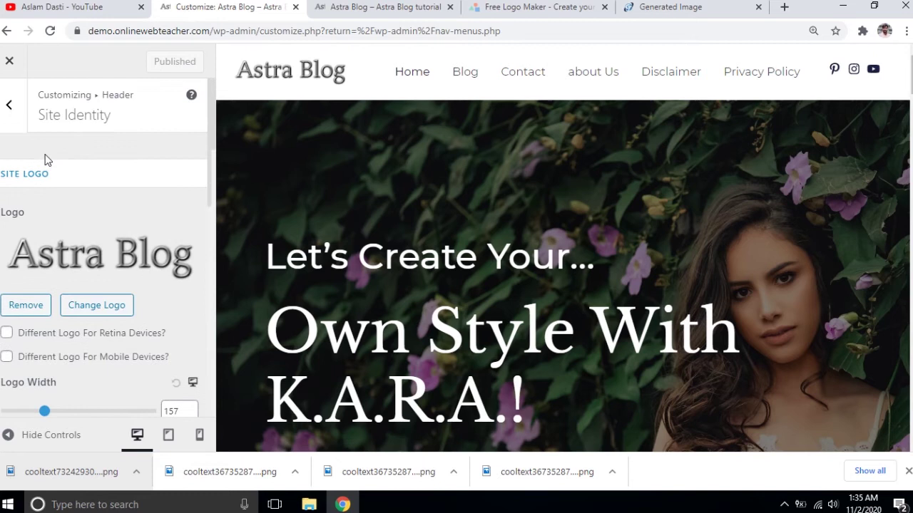
{"action": "left_click", "coordinate": [10, 105]}
{"action": "left_click", "coordinate": [119, 202]}
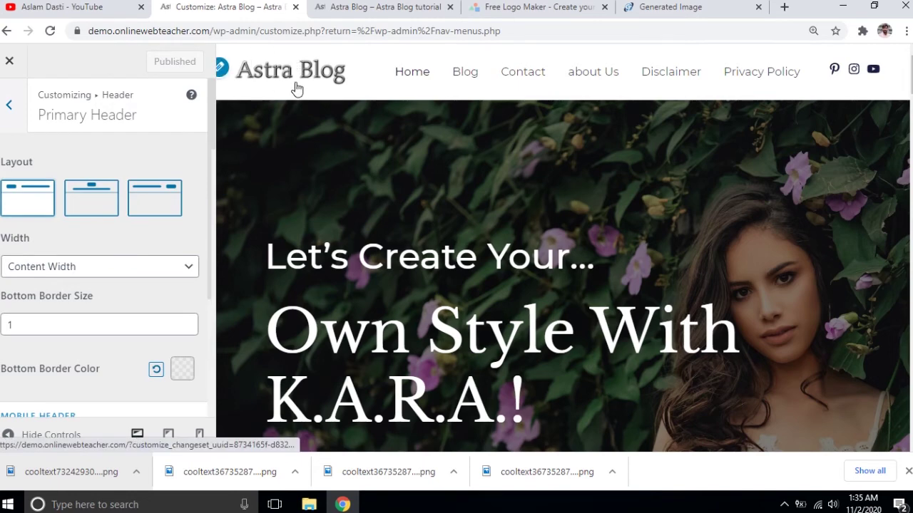
{"action": "left_click", "coordinate": [97, 204]}
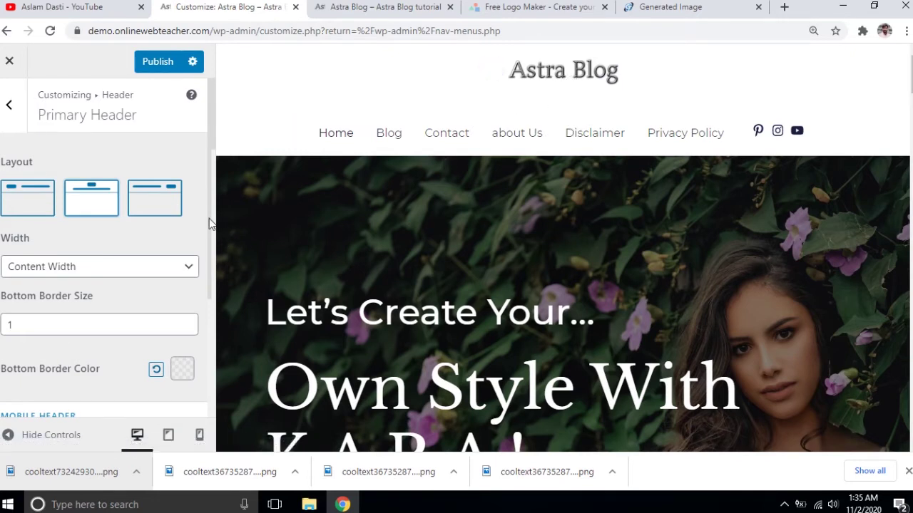
{"action": "scroll", "coordinate": [197, 224], "scroll_direction": "down", "scroll_amount": 1}
{"action": "scroll", "coordinate": [71, 214], "scroll_direction": "down", "scroll_amount": 1}
{"action": "scroll", "coordinate": [71, 216], "scroll_direction": "down", "scroll_amount": 1}
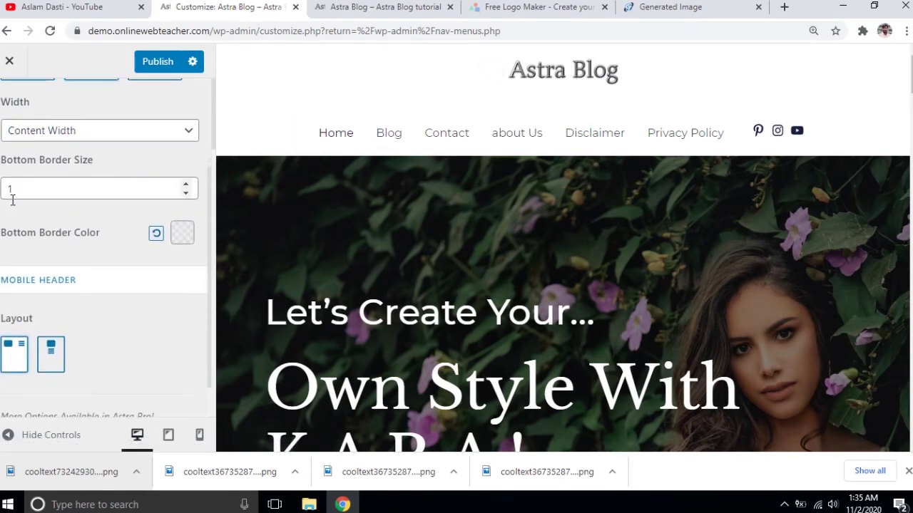
{"action": "scroll", "coordinate": [94, 212], "scroll_direction": "down", "scroll_amount": 1}
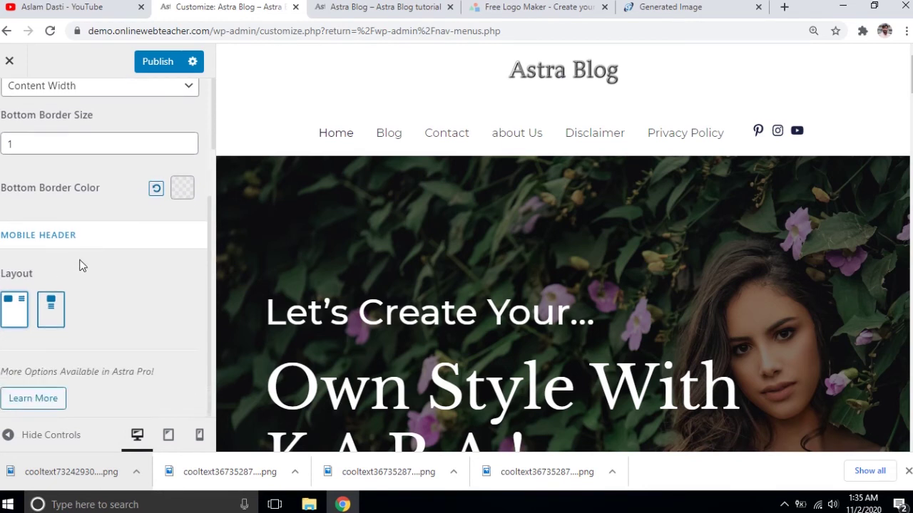
{"action": "scroll", "coordinate": [74, 292], "scroll_direction": "down", "scroll_amount": 1}
{"action": "scroll", "coordinate": [74, 293], "scroll_direction": "up", "scroll_amount": 1}
{"action": "left_click", "coordinate": [164, 67]}
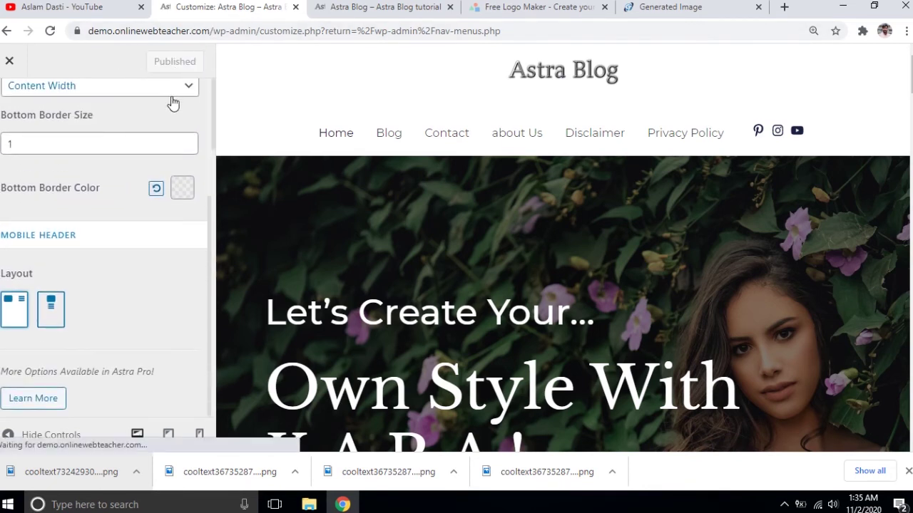
Review the header's Primary Menu and Transparent Header settings and return to the main customizer sections.
{"action": "key", "text": "Escape"}
{"action": "left_click", "coordinate": [126, 230]}
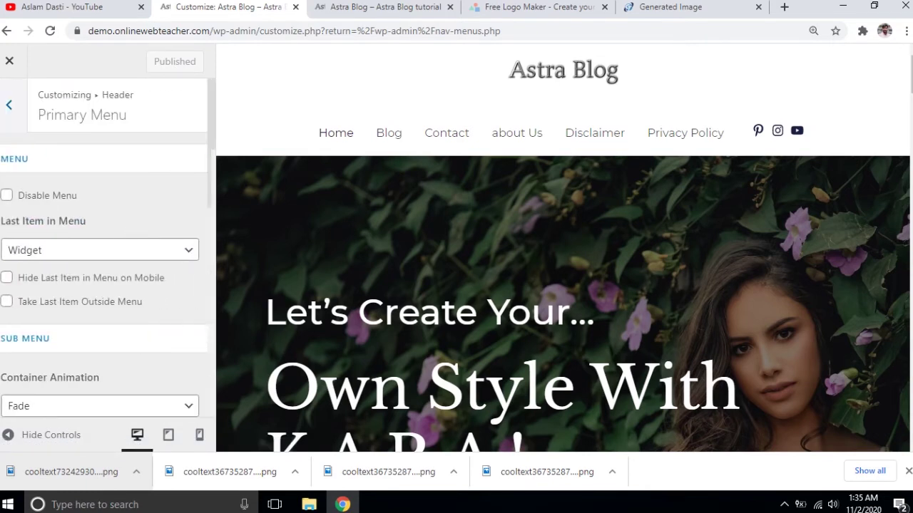
{"action": "left_click", "coordinate": [10, 107]}
{"action": "left_click", "coordinate": [98, 258]}
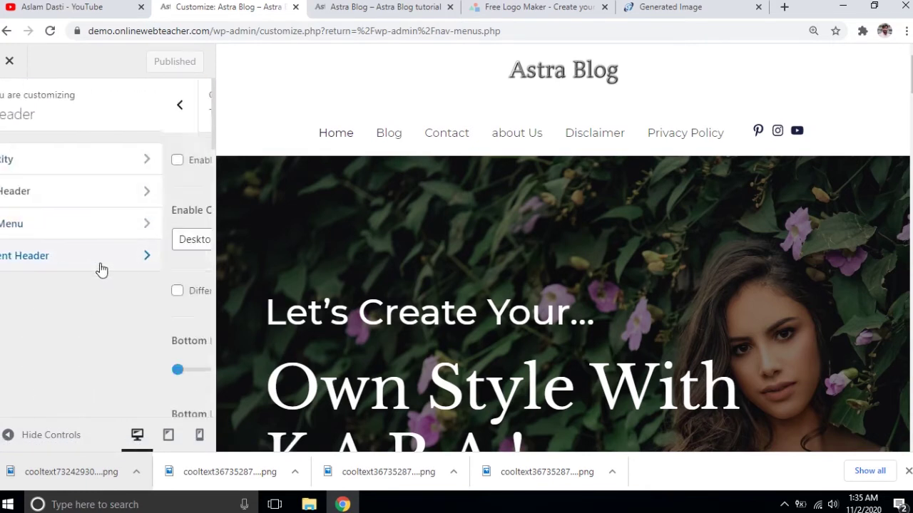
{"action": "scroll", "coordinate": [133, 208], "scroll_direction": "down", "scroll_amount": 6}
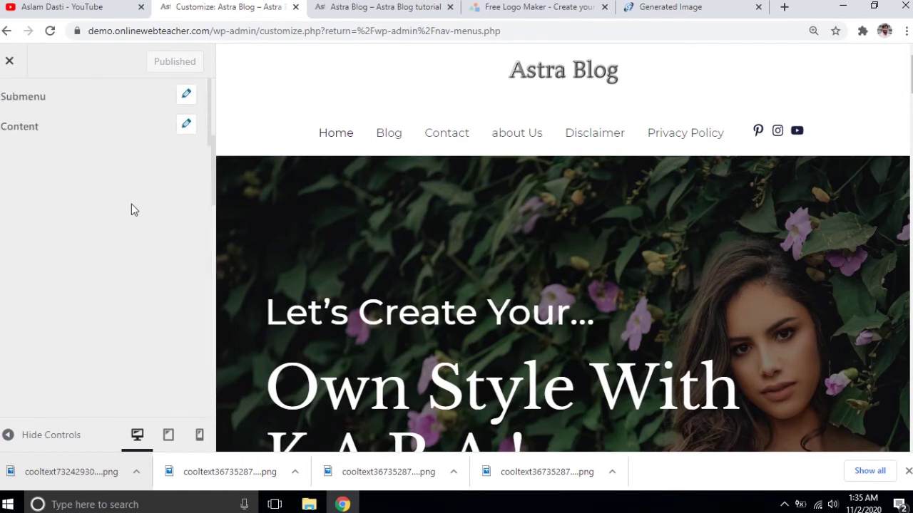
{"action": "scroll", "coordinate": [131, 204], "scroll_direction": "up", "scroll_amount": 8}
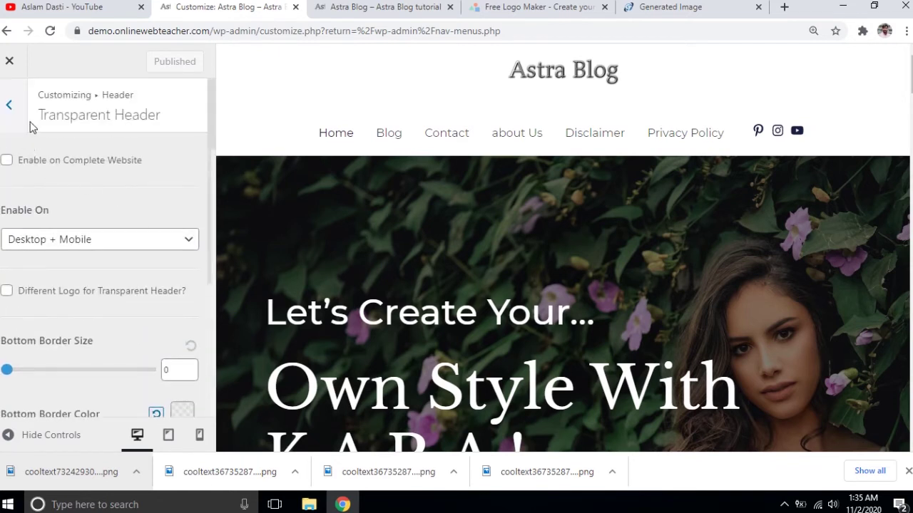
{"action": "left_click", "coordinate": [5, 107]}
{"action": "left_click", "coordinate": [10, 106]}
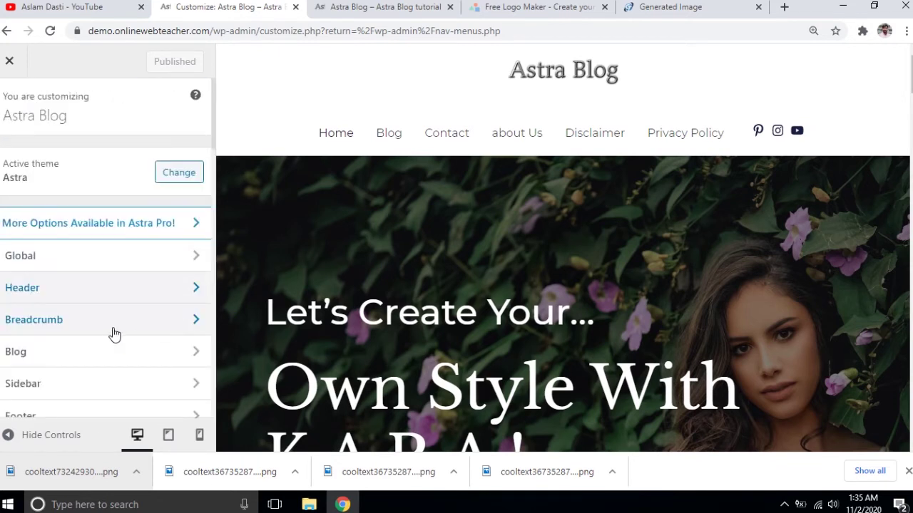
Review the Breadcrumb, Blog and Sidebar settings, including the sidebar layouts for pages, blog posts and archives.
{"action": "scroll", "coordinate": [141, 301], "scroll_direction": "down", "scroll_amount": 1}
{"action": "left_click", "coordinate": [136, 262]}
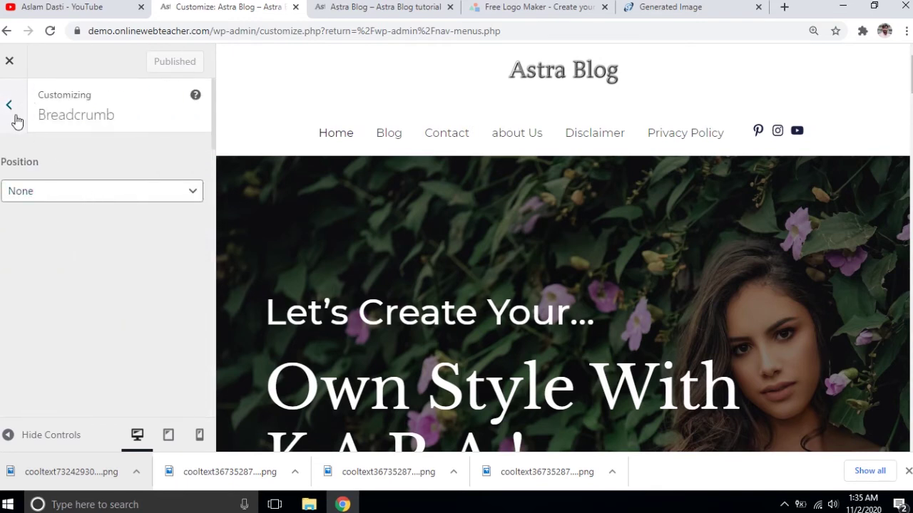
{"action": "left_click", "coordinate": [9, 105]}
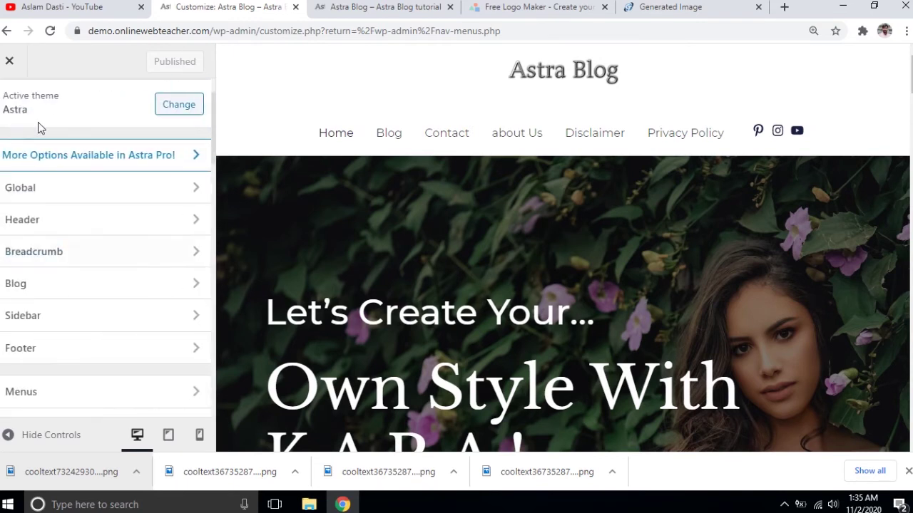
{"action": "left_click", "coordinate": [132, 296]}
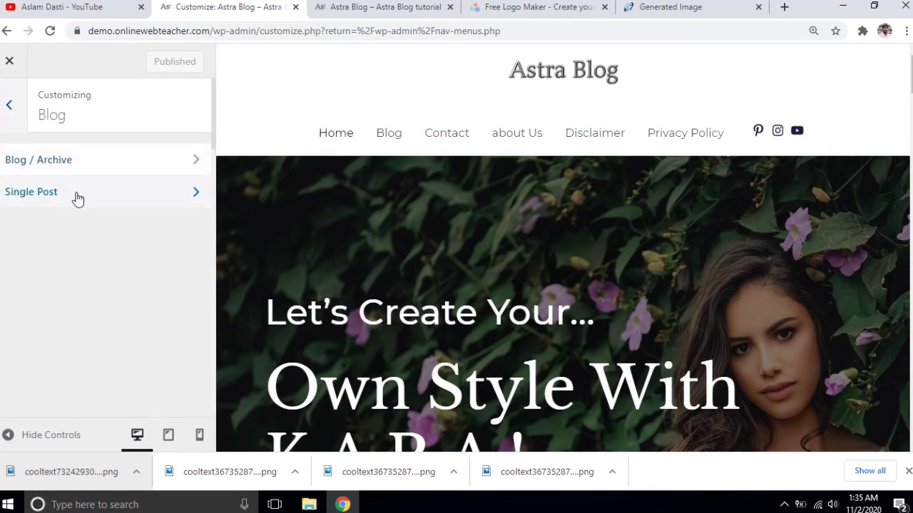
{"action": "left_click", "coordinate": [11, 108]}
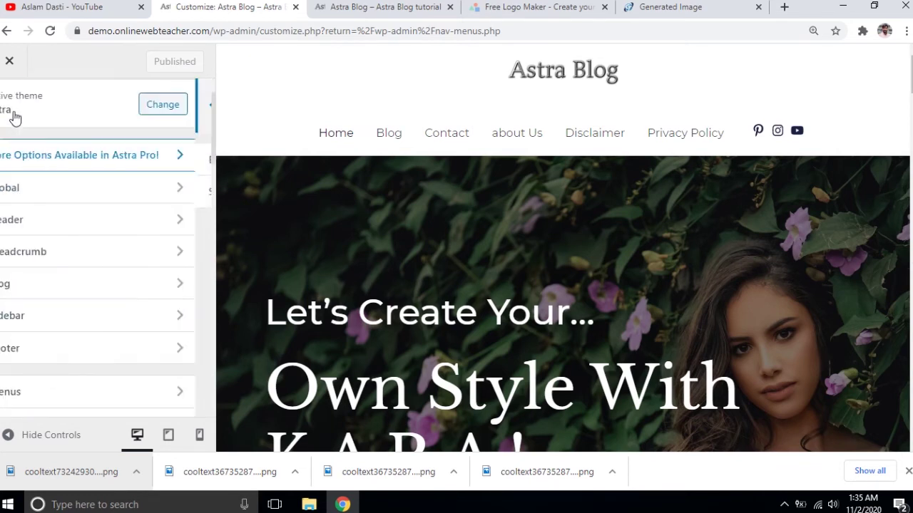
{"action": "left_click", "coordinate": [112, 316]}
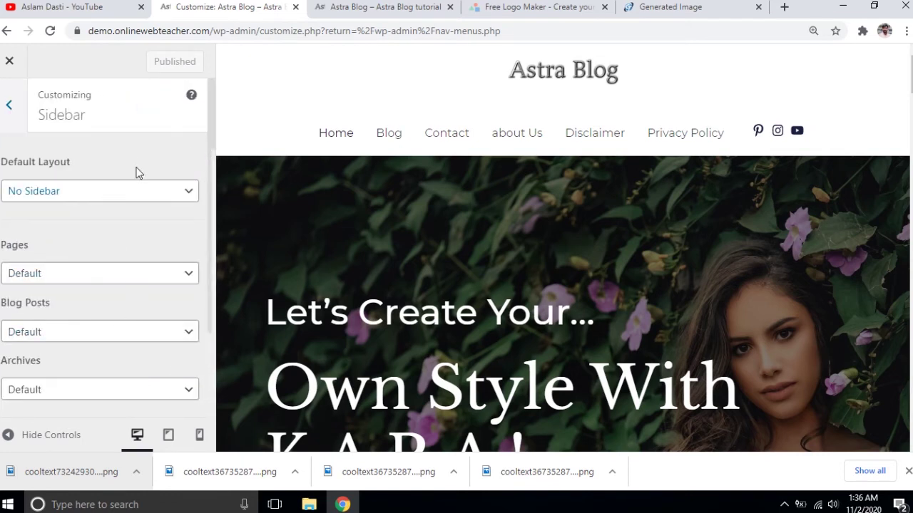
{"action": "scroll", "coordinate": [143, 210], "scroll_direction": "down", "scroll_amount": 3}
{"action": "scroll", "coordinate": [114, 221], "scroll_direction": "up", "scroll_amount": 3}
{"action": "scroll", "coordinate": [90, 321], "scroll_direction": "down", "scroll_amount": 3}
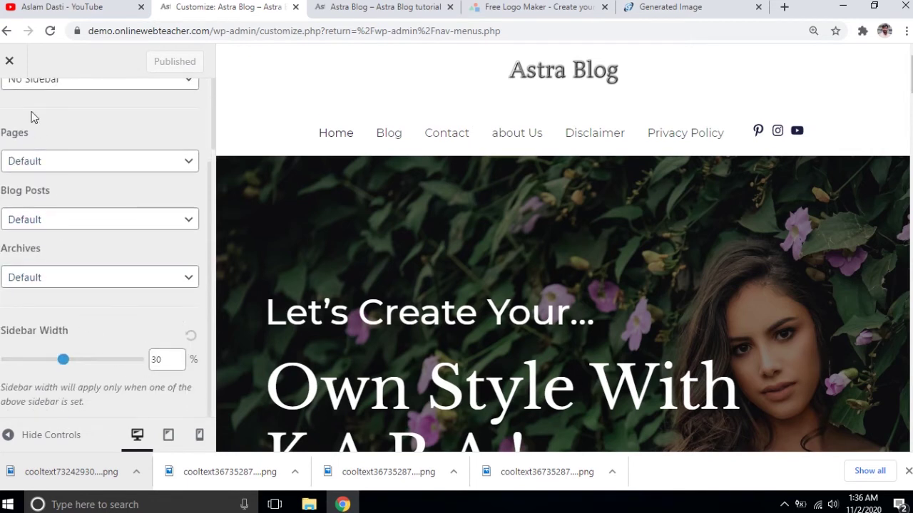
{"action": "scroll", "coordinate": [25, 140], "scroll_direction": "up", "scroll_amount": 3}
{"action": "left_click", "coordinate": [10, 104]}
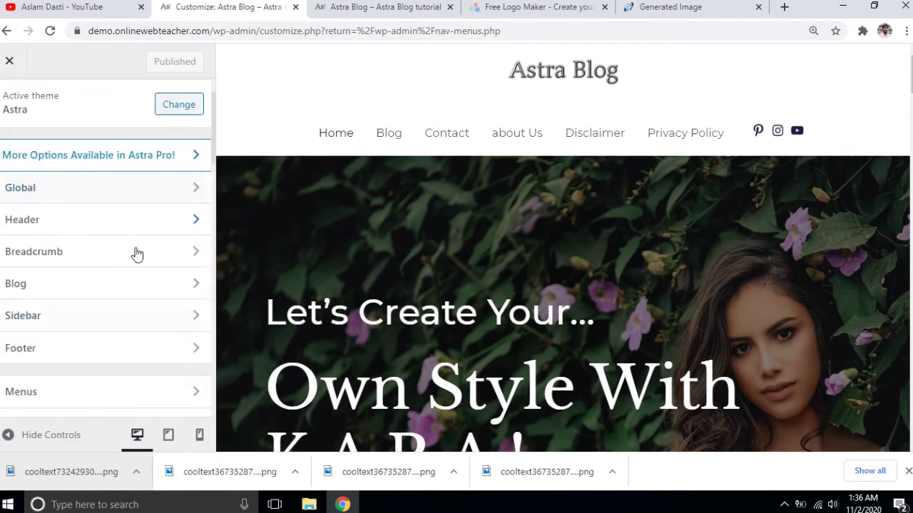
Look through the Footer, Menus and Widgets sections of the customizer.
{"action": "scroll", "coordinate": [139, 264], "scroll_direction": "down", "scroll_amount": 1}
{"action": "scroll", "coordinate": [114, 250], "scroll_direction": "down", "scroll_amount": 2}
{"action": "left_click", "coordinate": [95, 217]}
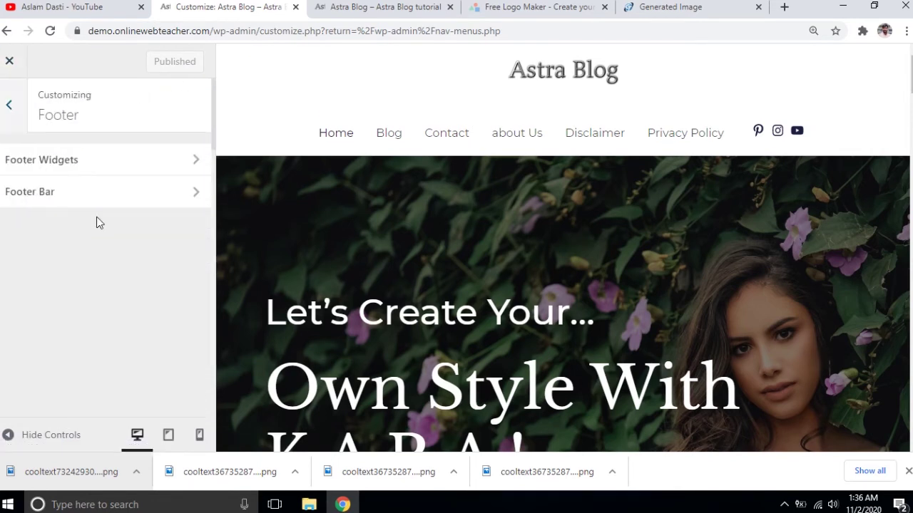
{"action": "left_click", "coordinate": [9, 104]}
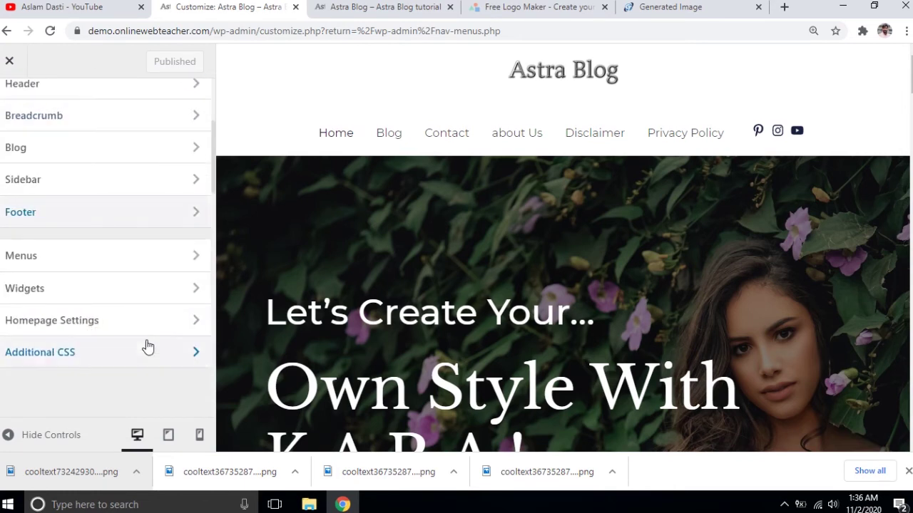
{"action": "left_click", "coordinate": [96, 263]}
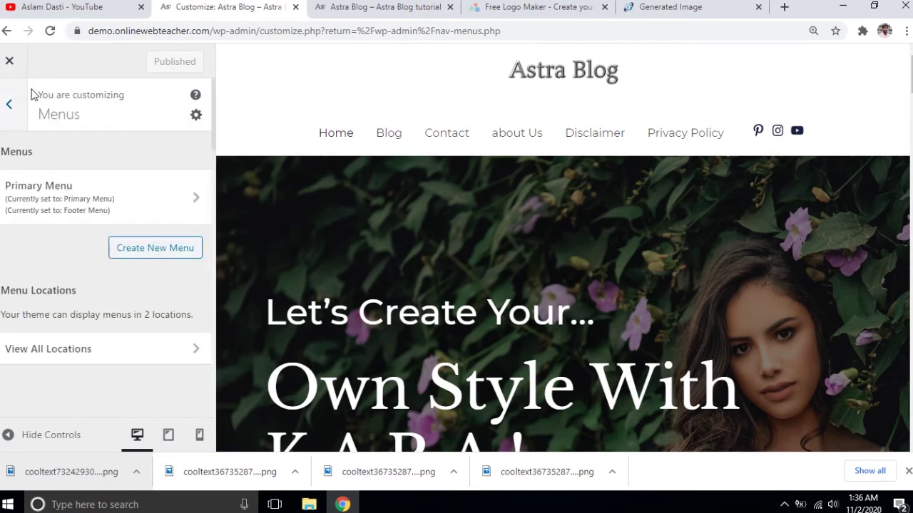
{"action": "left_click", "coordinate": [12, 104]}
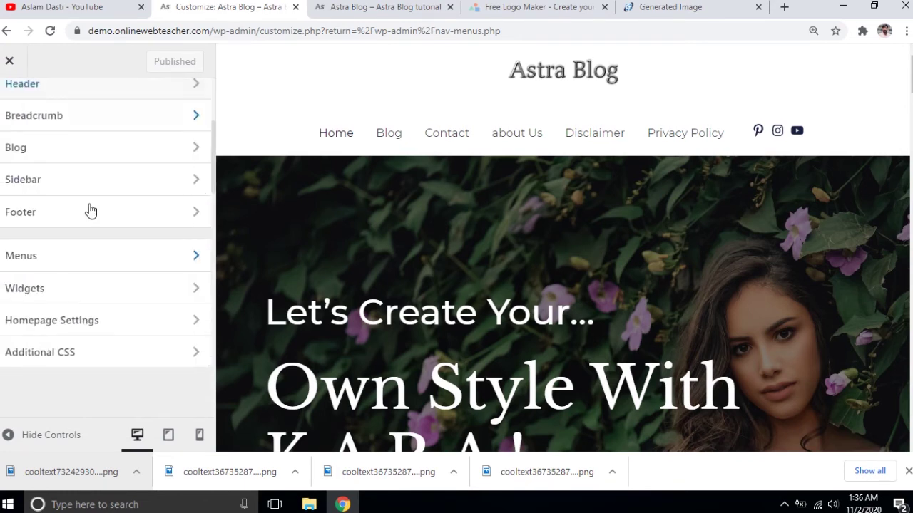
{"action": "left_click", "coordinate": [86, 300]}
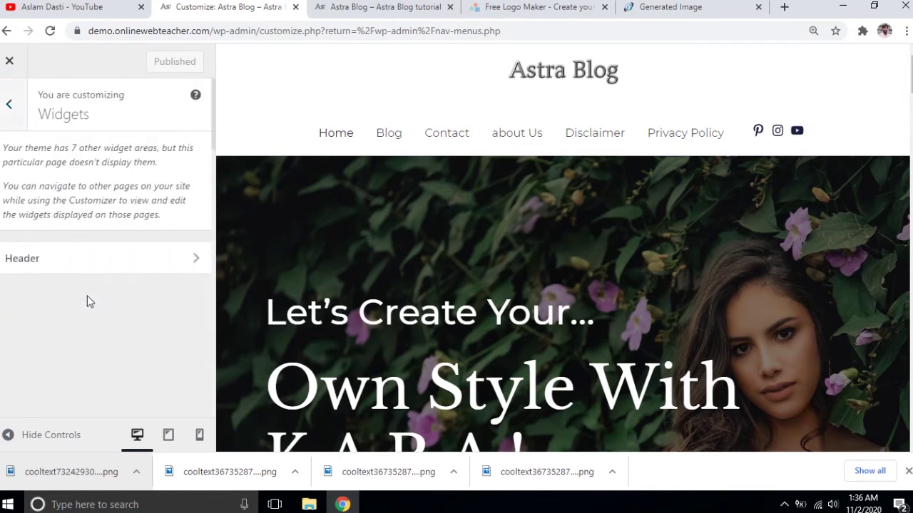
{"action": "left_click", "coordinate": [9, 105]}
Examine the Homepage Settings for the homepage and posts page, and look over the home page preview.
{"action": "scroll", "coordinate": [164, 276], "scroll_direction": "down", "scroll_amount": 3}
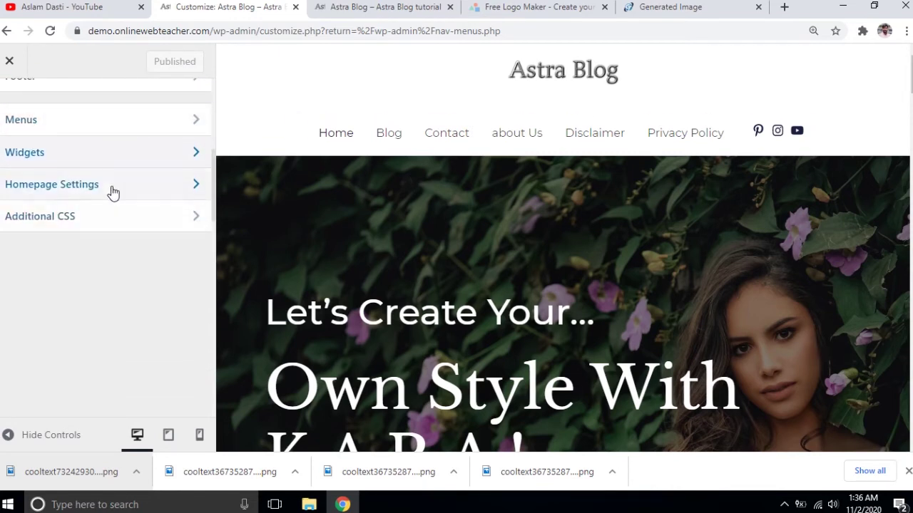
{"action": "left_click", "coordinate": [107, 190]}
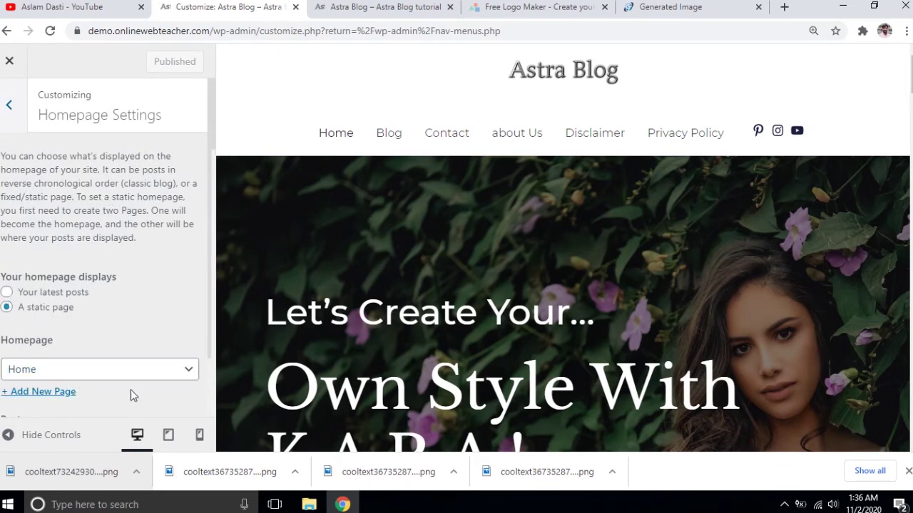
{"action": "scroll", "coordinate": [139, 392], "scroll_direction": "down", "scroll_amount": 1}
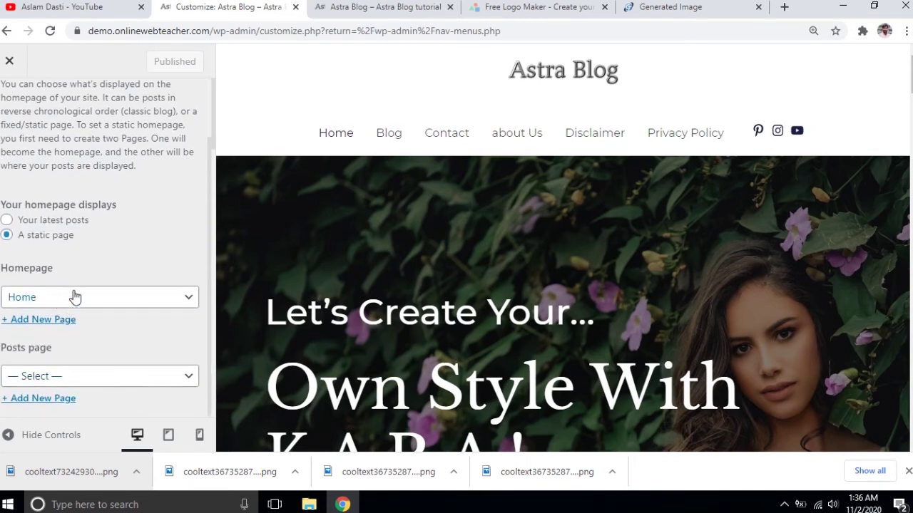
{"action": "scroll", "coordinate": [71, 285], "scroll_direction": "up", "scroll_amount": 2}
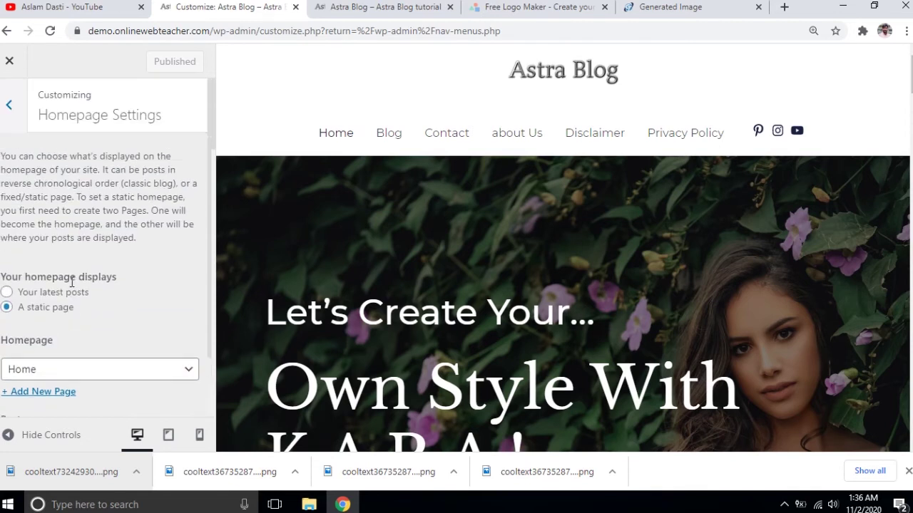
{"action": "left_click", "coordinate": [9, 107]}
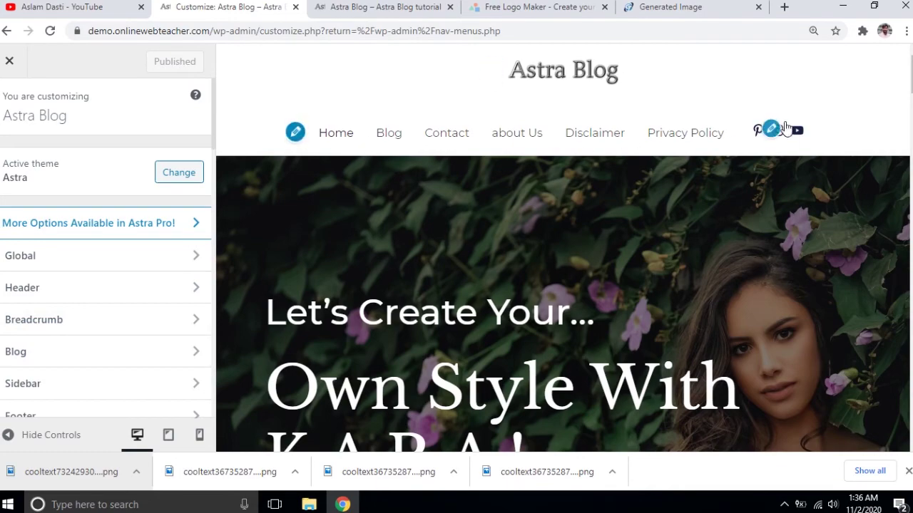
{"action": "scroll", "coordinate": [542, 299], "scroll_direction": "down", "scroll_amount": 10}
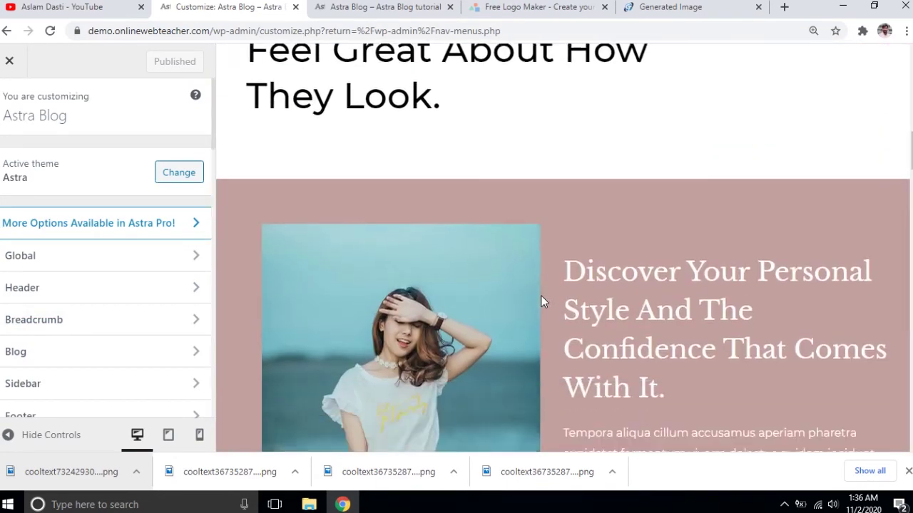
{"action": "scroll", "coordinate": [542, 296], "scroll_direction": "up", "scroll_amount": 10}
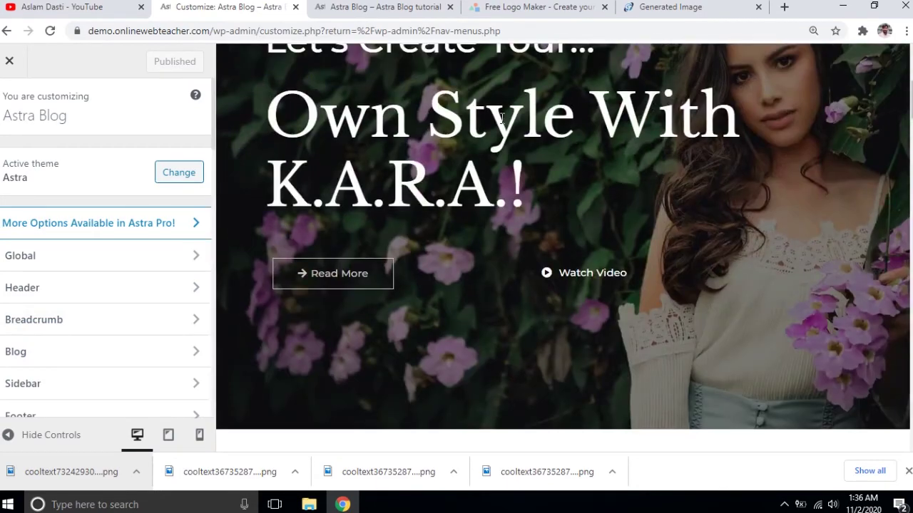
{"action": "scroll", "coordinate": [501, 118], "scroll_direction": "up", "scroll_amount": 4}
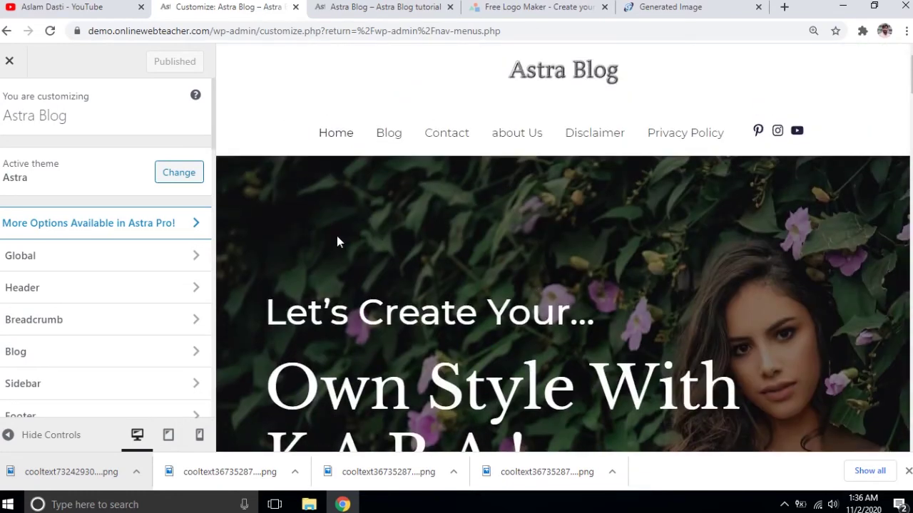
Leave the customizer and open the Home page from the list of all pages for editing with Elementor.
{"action": "left_click", "coordinate": [10, 64]}
{"action": "mouse_move", "coordinate": [41, 184]}
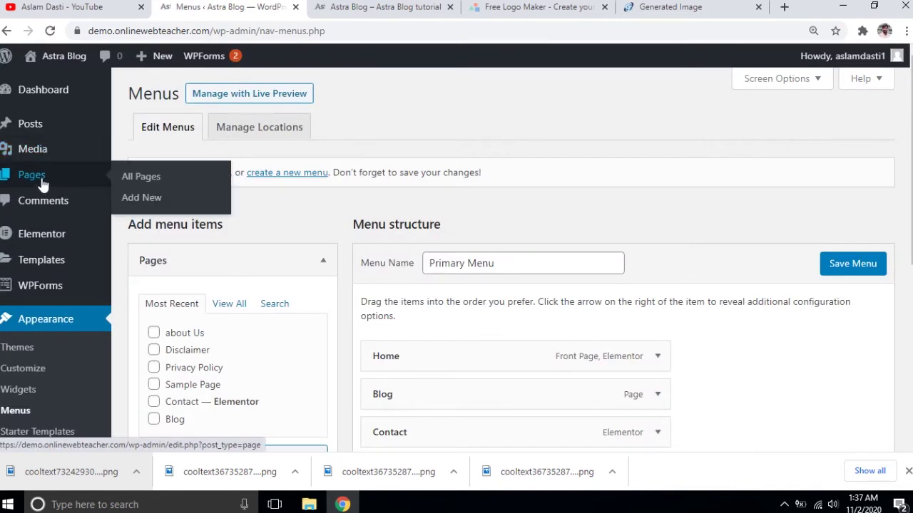
{"action": "left_click", "coordinate": [142, 180]}
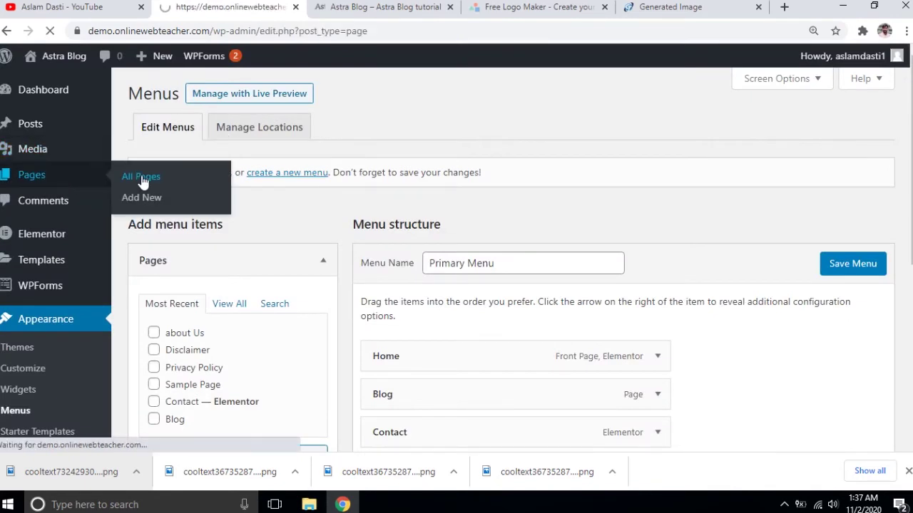
{"action": "scroll", "coordinate": [214, 238], "scroll_direction": "down", "scroll_amount": 3}
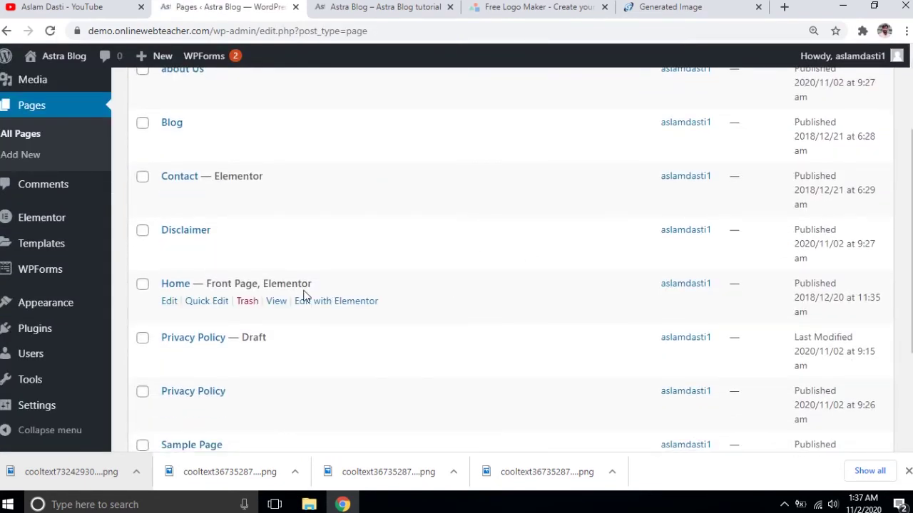
{"action": "left_click", "coordinate": [169, 304]}
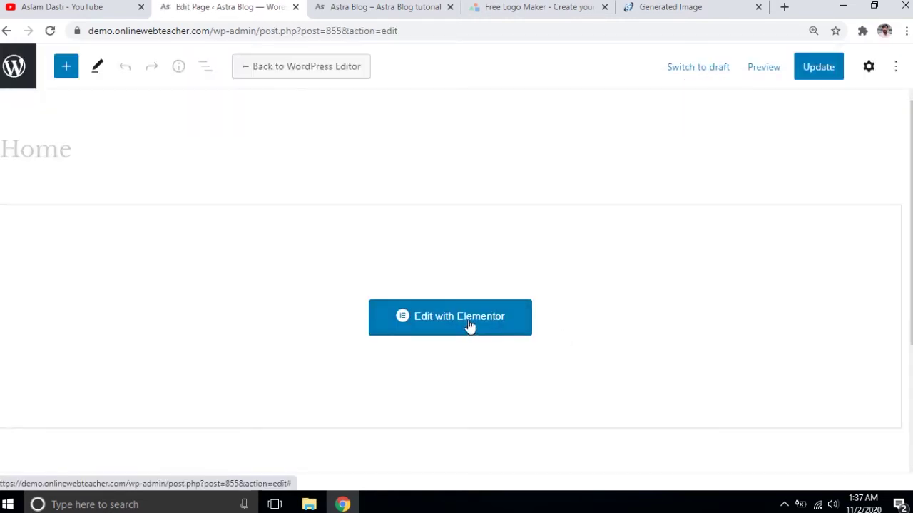
{"action": "left_click", "coordinate": [470, 324]}
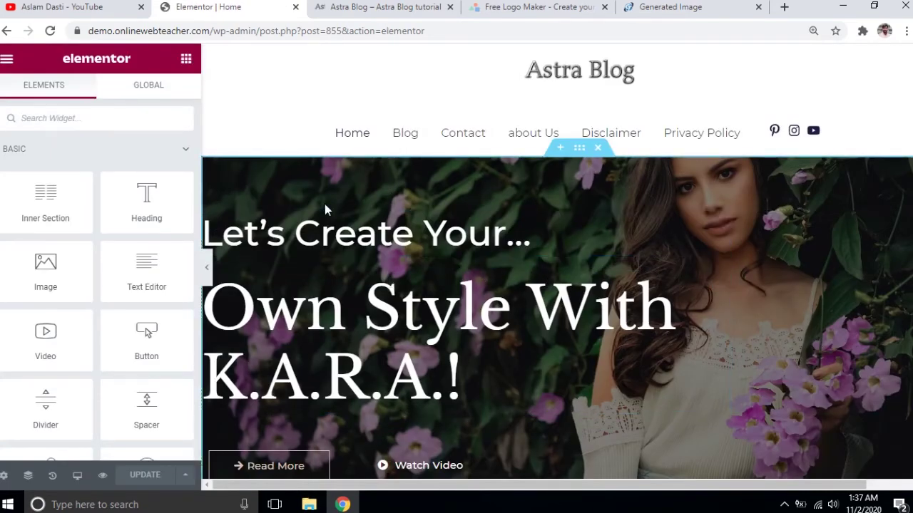
Try a one-character text change in the hero heading "Let's Create Your..." and restore its original wording.
{"action": "left_click", "coordinate": [366, 238]}
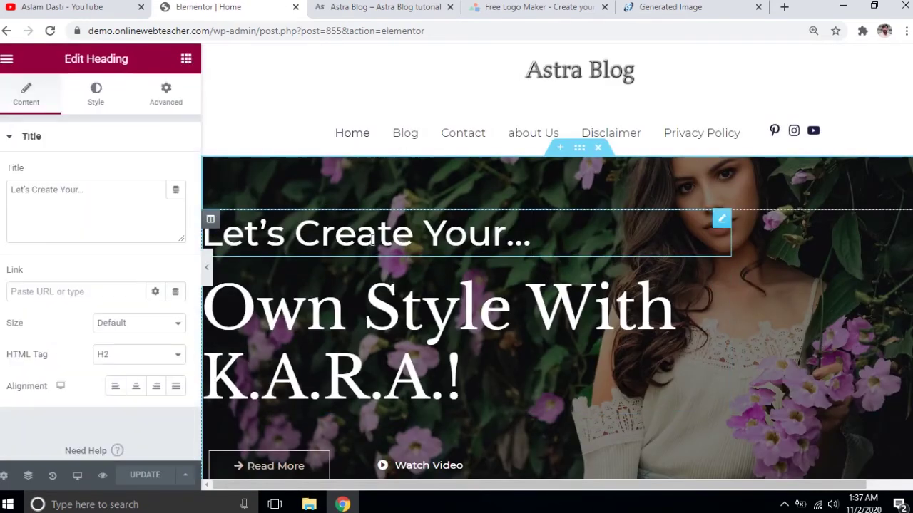
{"action": "left_click", "coordinate": [512, 241]}
{"action": "key", "text": "BackSpace"}
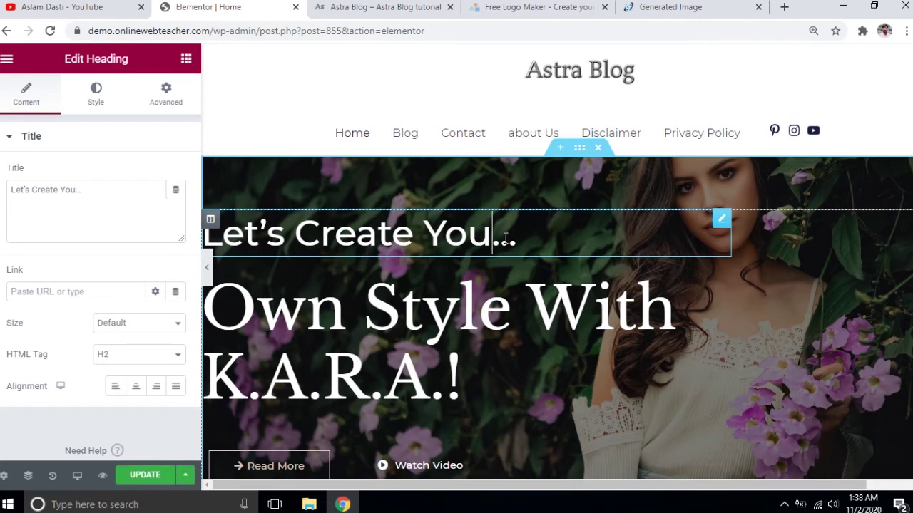
{"action": "type", "text": "5"}
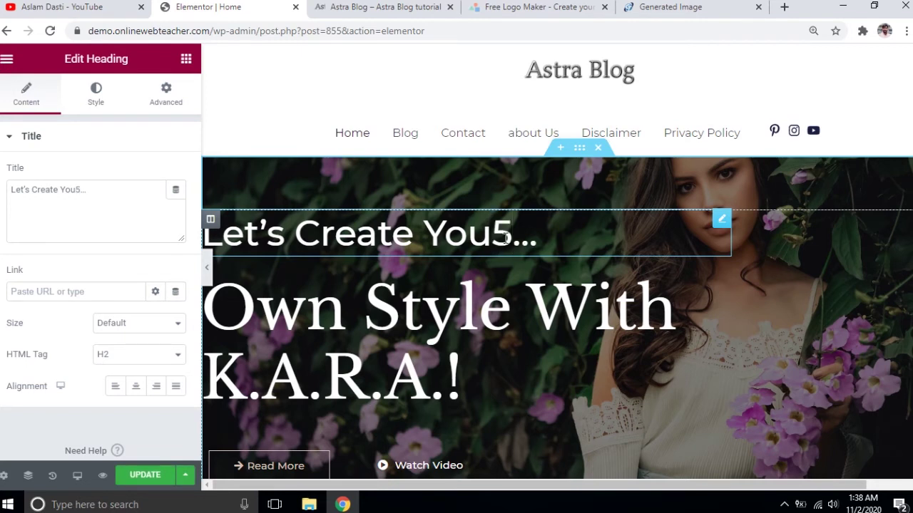
{"action": "key", "text": "BackSpace"}
{"action": "type", "text": "r"}
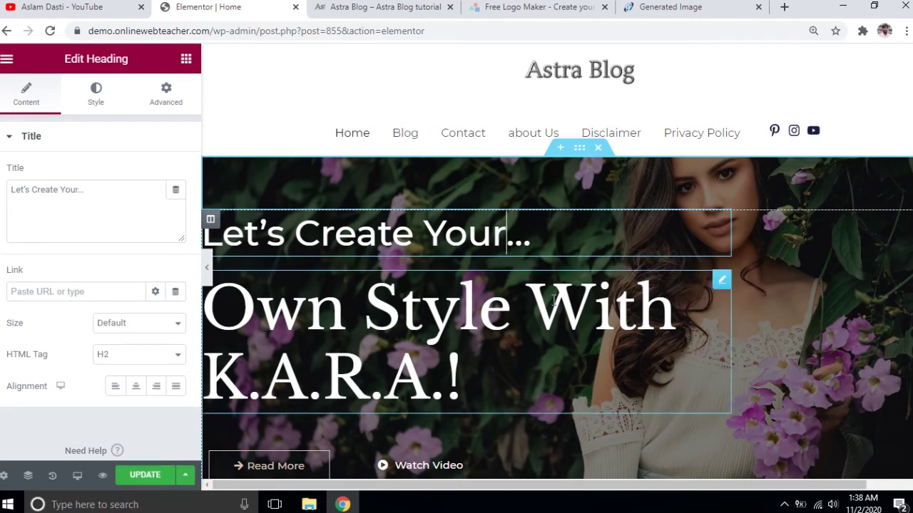
Inspect the content settings of the "Own Style With K.A.R.A.!" heading and the Watch Video and Read More buttons, including the link.
{"action": "left_click", "coordinate": [408, 308]}
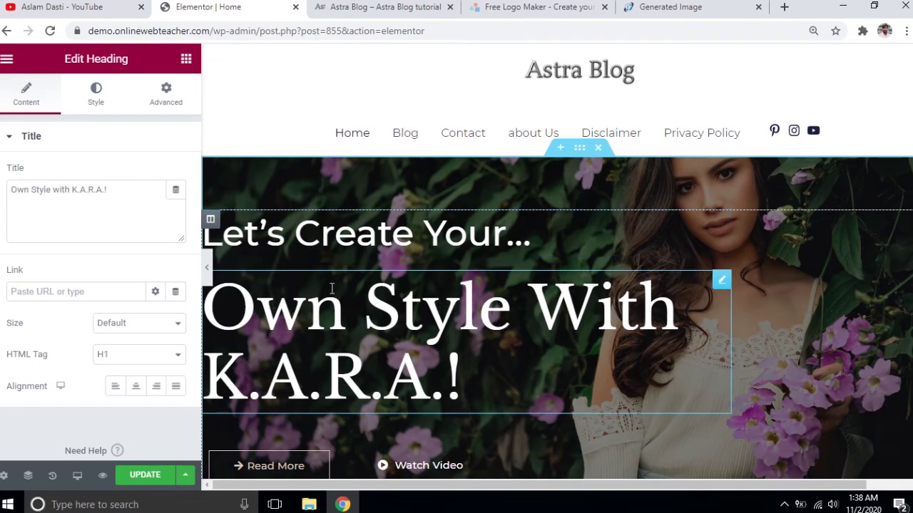
{"action": "scroll", "coordinate": [517, 464], "scroll_direction": "down", "scroll_amount": 1}
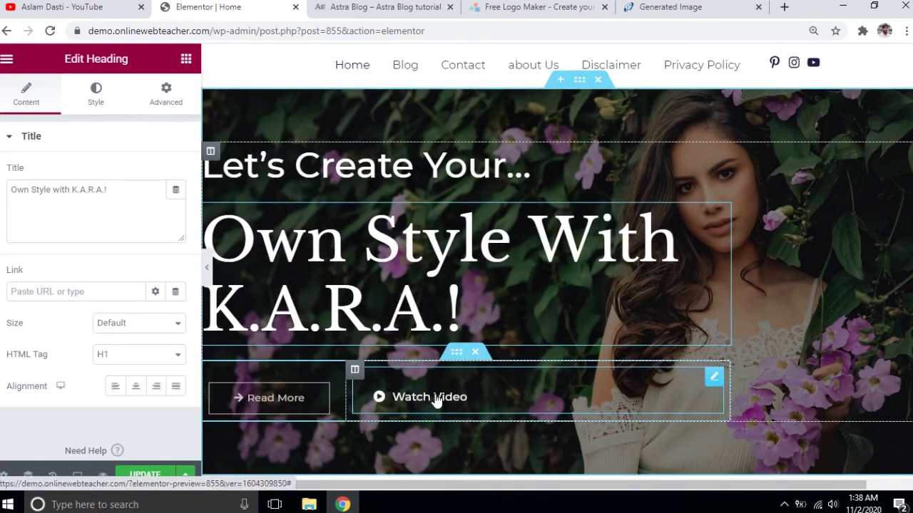
{"action": "left_click", "coordinate": [494, 380]}
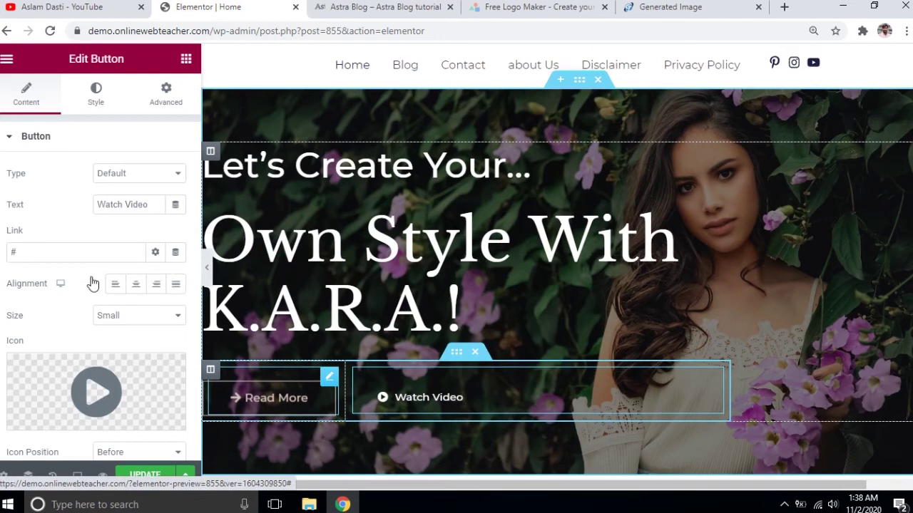
{"action": "left_click", "coordinate": [45, 252]}
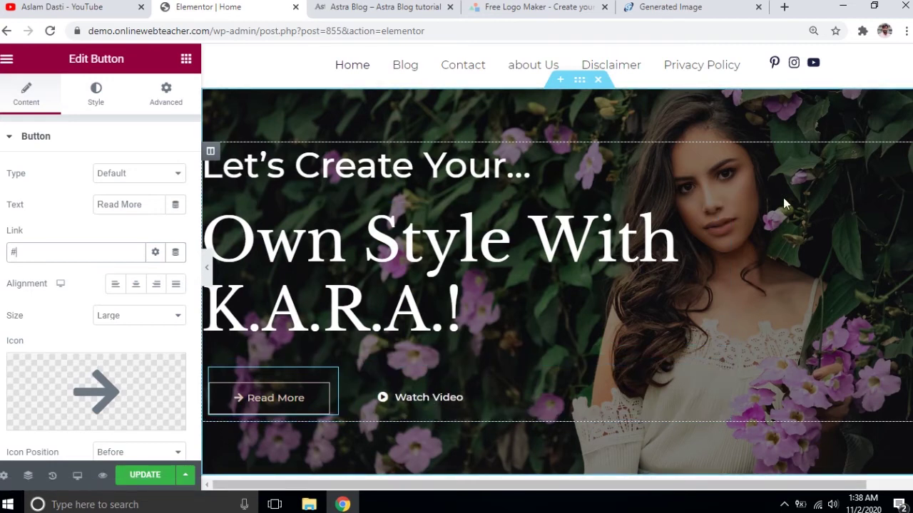
Look over the hero section and examine its Layout and Advanced section settings.
{"action": "scroll", "coordinate": [783, 198], "scroll_direction": "up", "scroll_amount": 1}
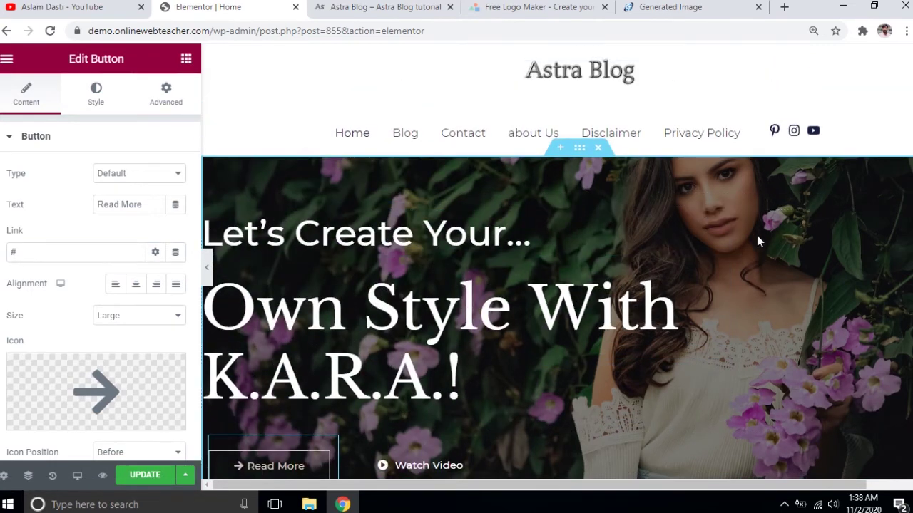
{"action": "scroll", "coordinate": [748, 190], "scroll_direction": "down", "scroll_amount": 2}
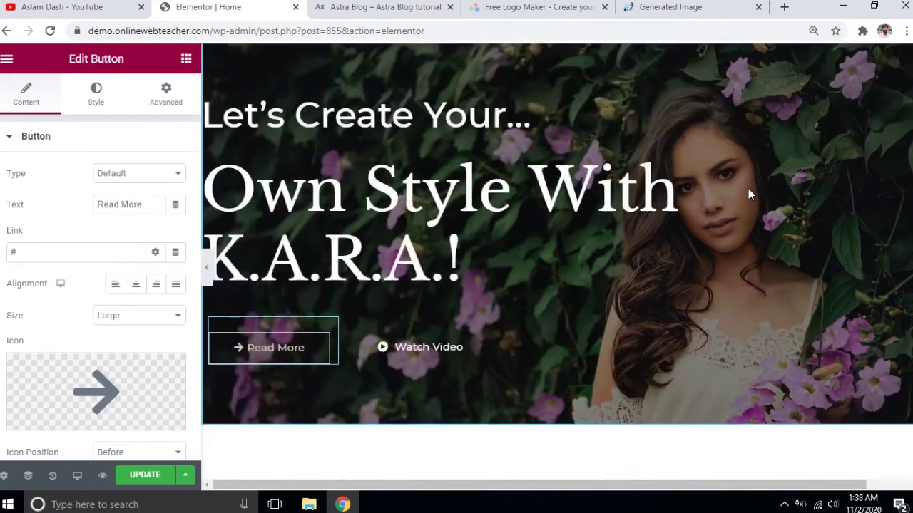
{"action": "scroll", "coordinate": [749, 189], "scroll_direction": "up", "scroll_amount": 2}
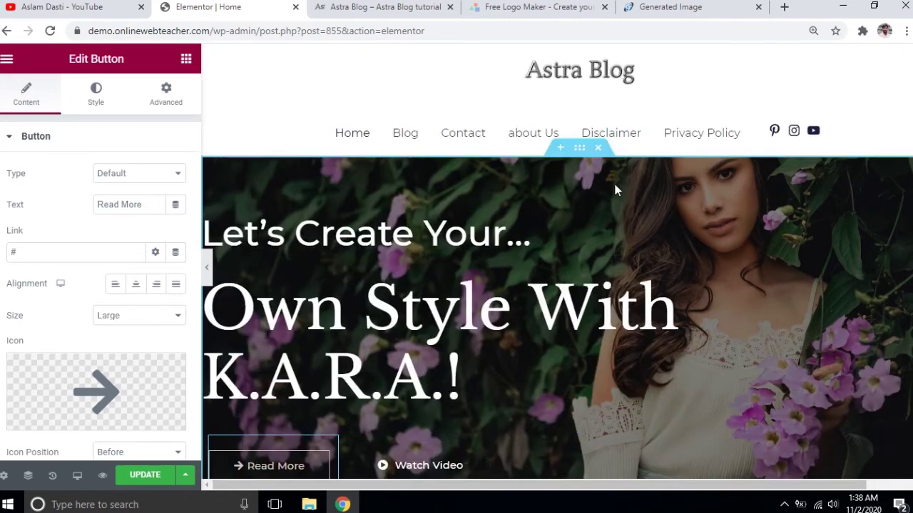
{"action": "left_click", "coordinate": [579, 154]}
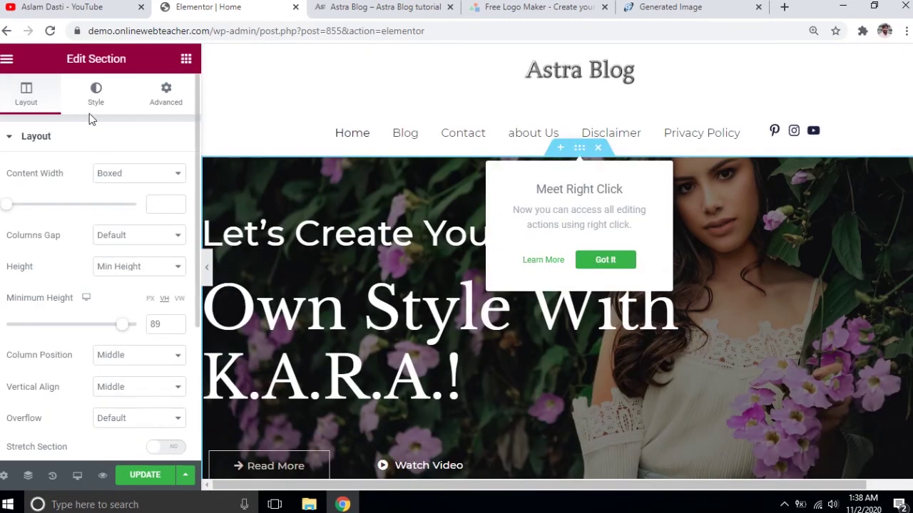
{"action": "left_click", "coordinate": [165, 107]}
Look through the remaining Home page sections, including the photo's image settings, the gallery, services and testimonials.
{"action": "scroll", "coordinate": [609, 260], "scroll_direction": "down", "scroll_amount": 5}
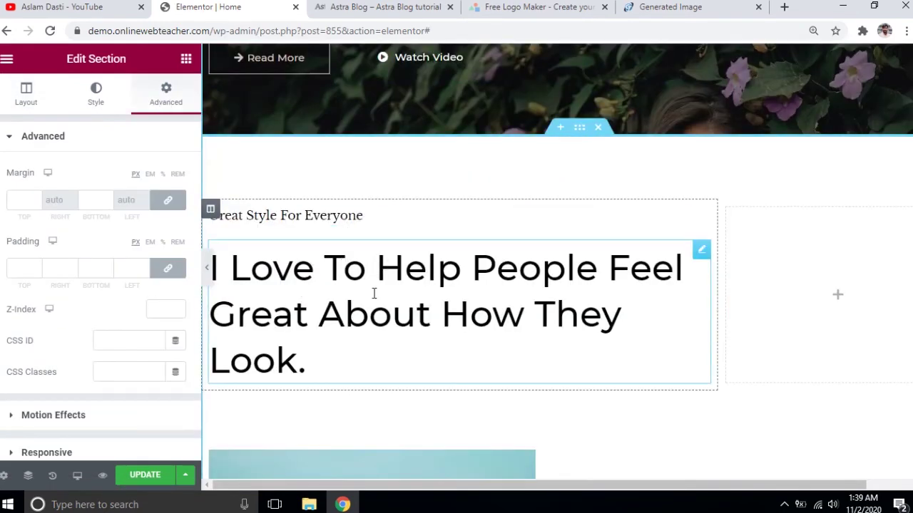
{"action": "scroll", "coordinate": [397, 295], "scroll_direction": "down", "scroll_amount": 5}
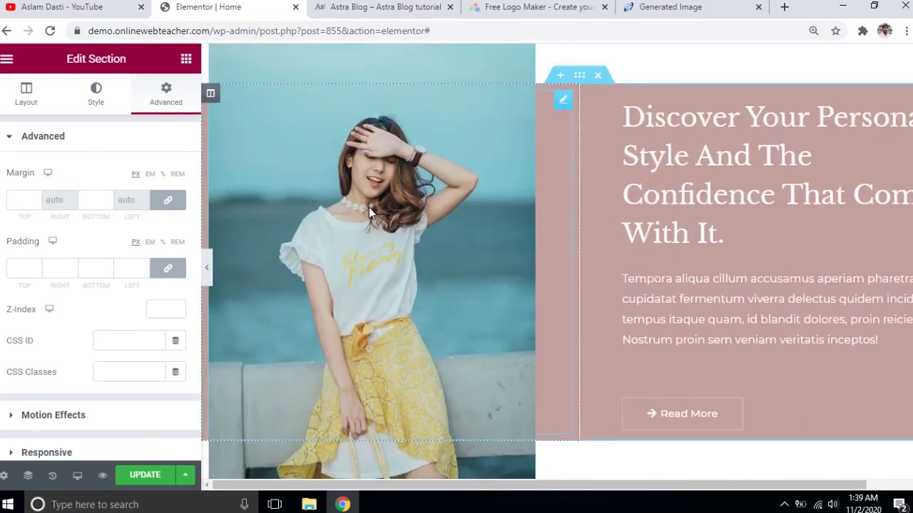
{"action": "left_click", "coordinate": [562, 99]}
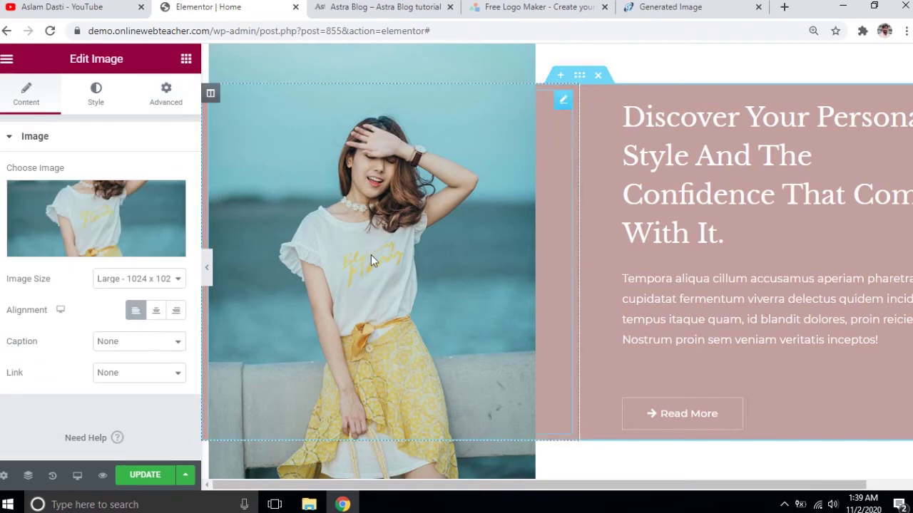
{"action": "scroll", "coordinate": [770, 199], "scroll_direction": "down", "scroll_amount": 8}
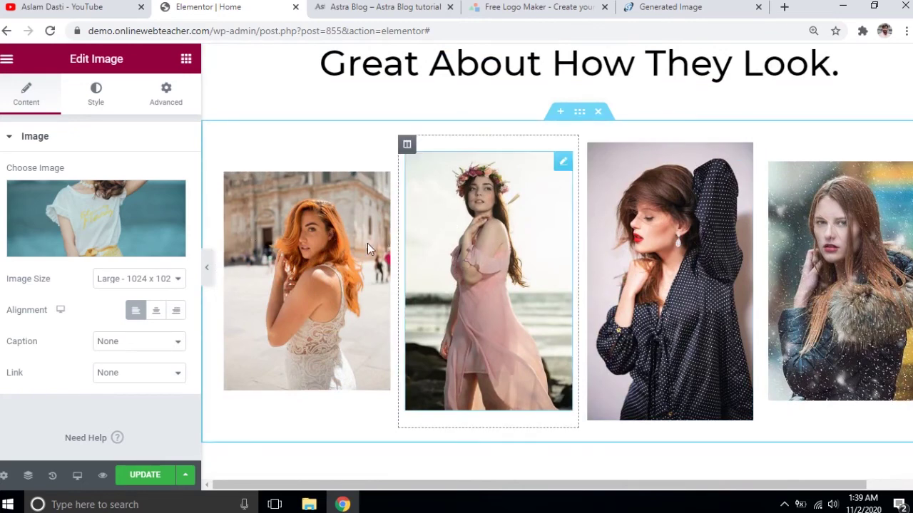
{"action": "scroll", "coordinate": [827, 299], "scroll_direction": "down", "scroll_amount": 4}
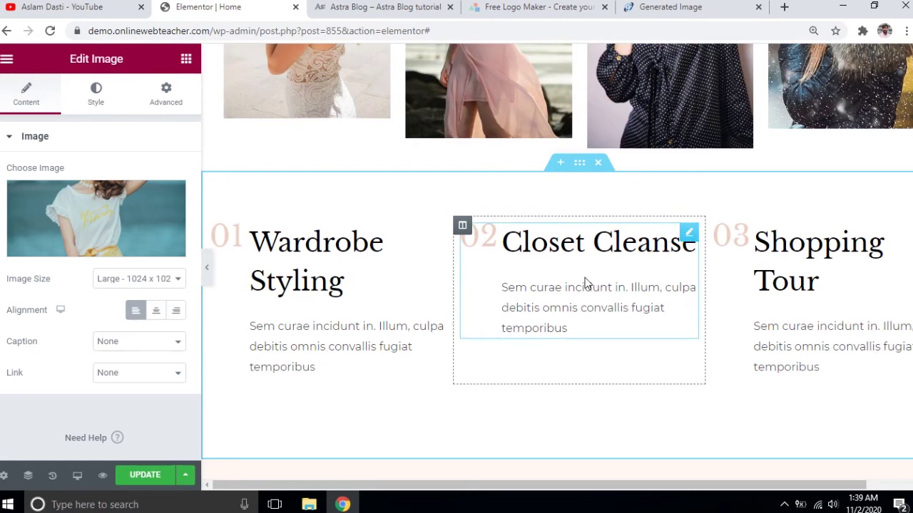
{"action": "scroll", "coordinate": [670, 250], "scroll_direction": "down", "scroll_amount": 15}
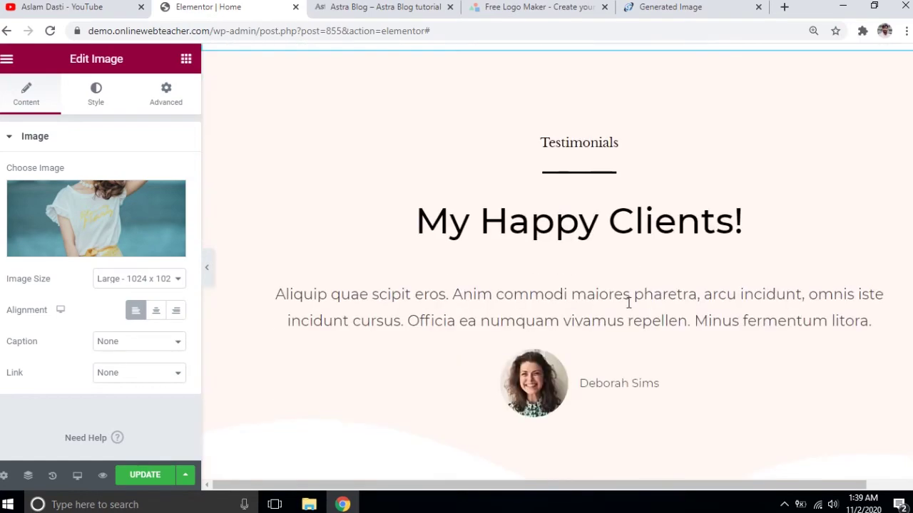
{"action": "scroll", "coordinate": [549, 387], "scroll_direction": "up", "scroll_amount": 20}
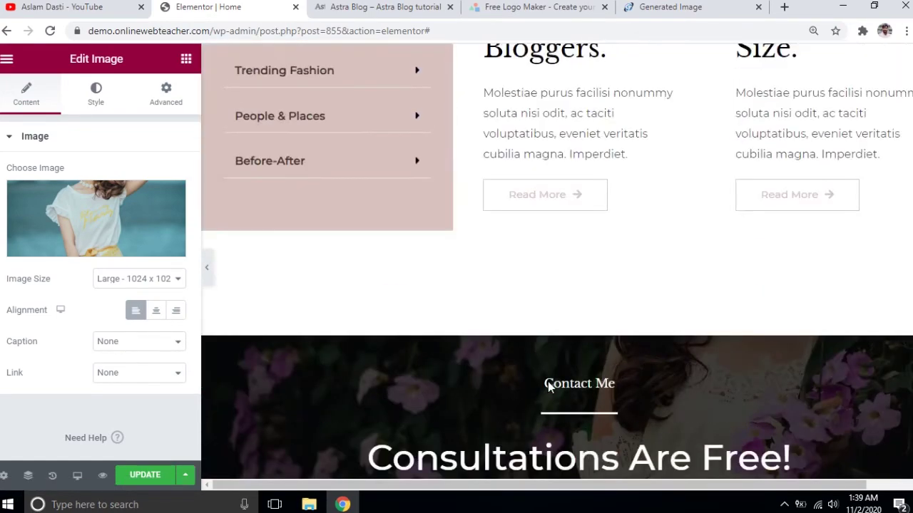
{"action": "scroll", "coordinate": [549, 387], "scroll_direction": "up", "scroll_amount": 15}
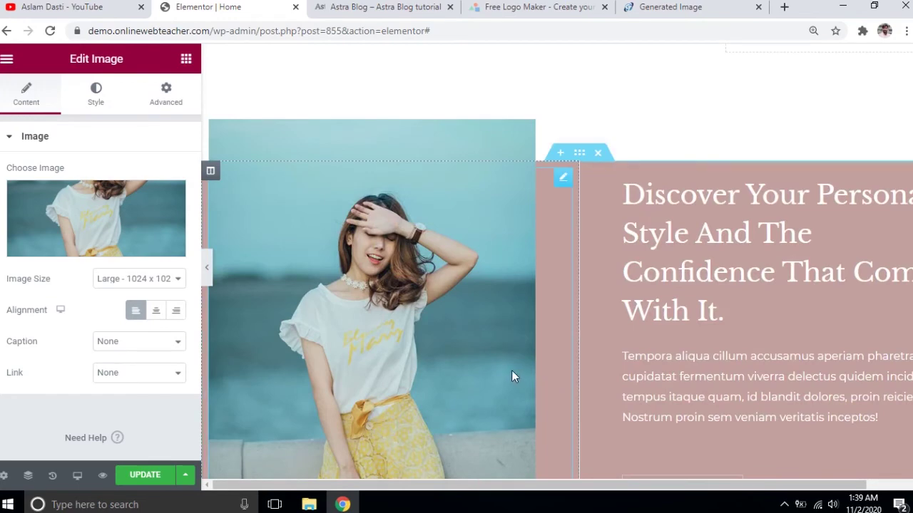
{"action": "scroll", "coordinate": [332, 342], "scroll_direction": "up", "scroll_amount": 5}
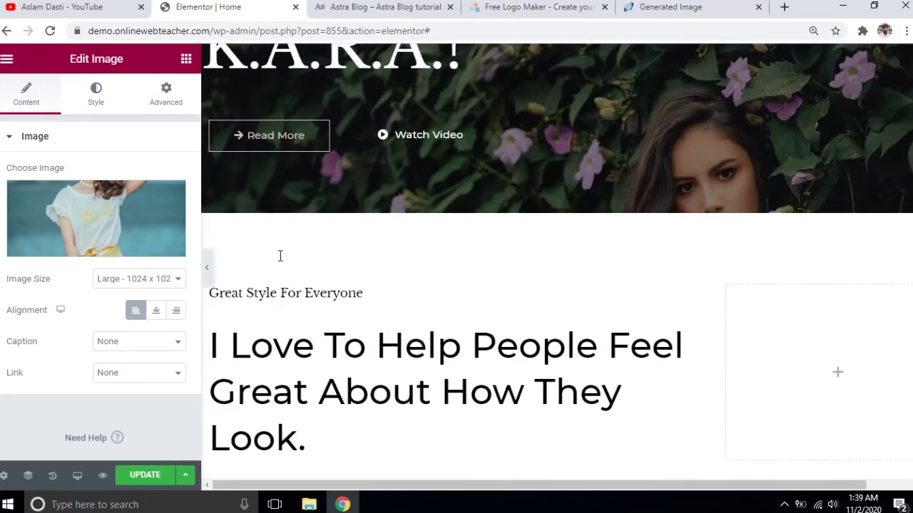
Update the Home page and exit Elementor to the WordPress pages list.
{"action": "left_click", "coordinate": [144, 476]}
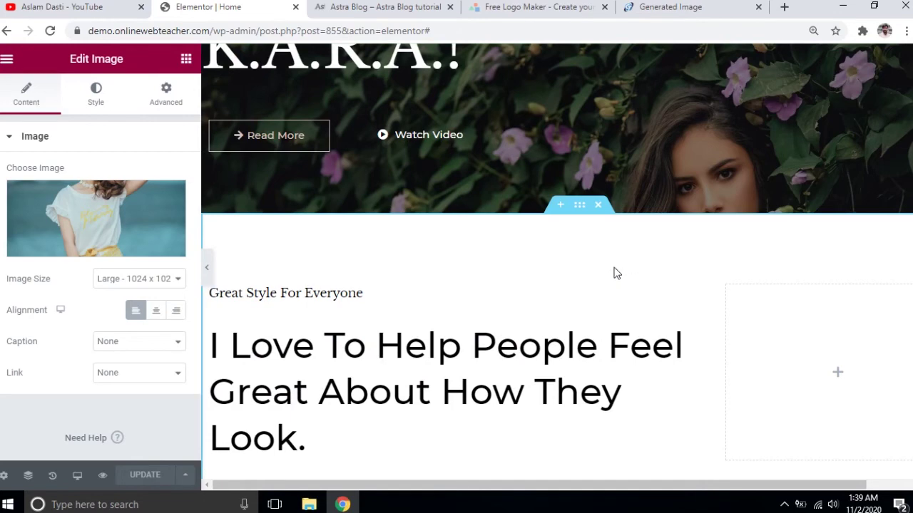
{"action": "left_click", "coordinate": [6, 30]}
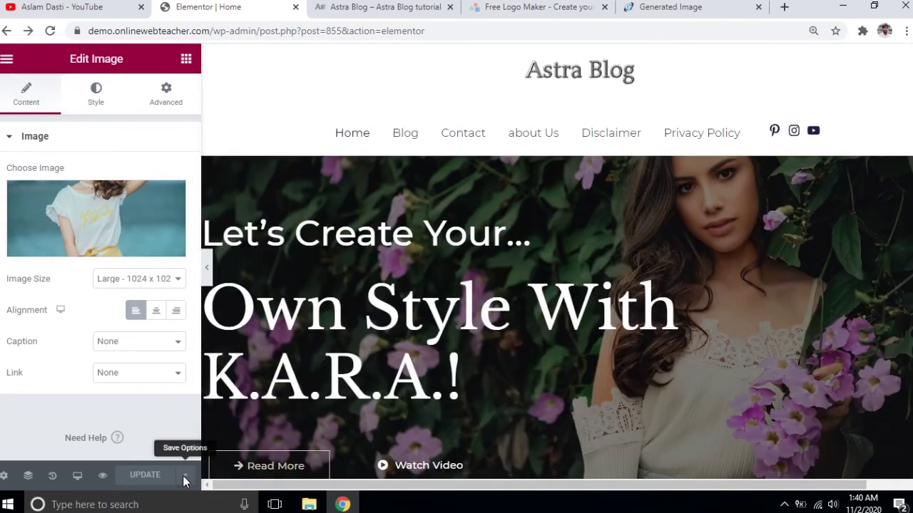
{"action": "key", "text": "Escape"}
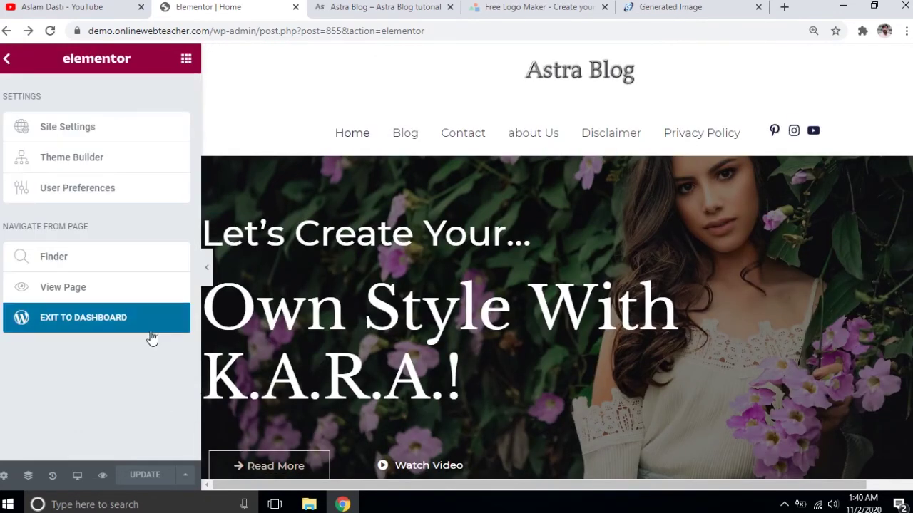
{"action": "left_click", "coordinate": [82, 319]}
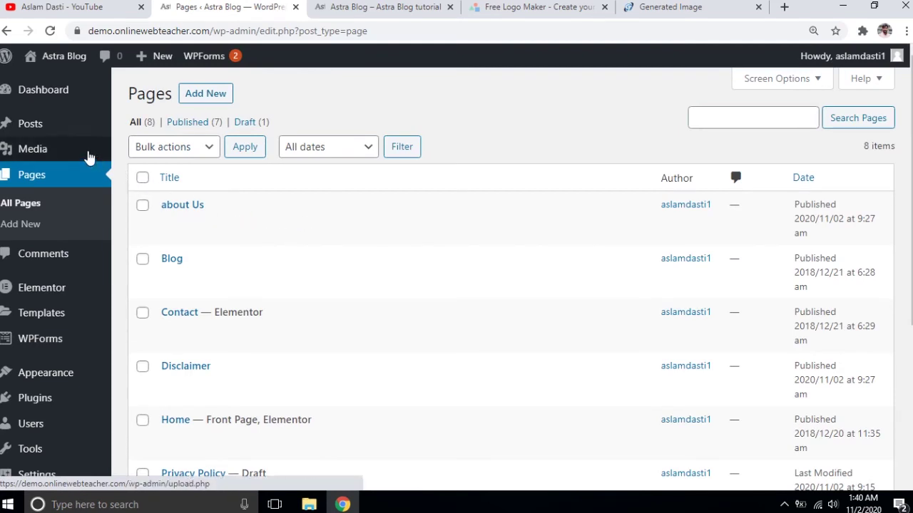
Create a new post titled "How To Create A Website With Astra Theme".
{"action": "mouse_move", "coordinate": [48, 126]}
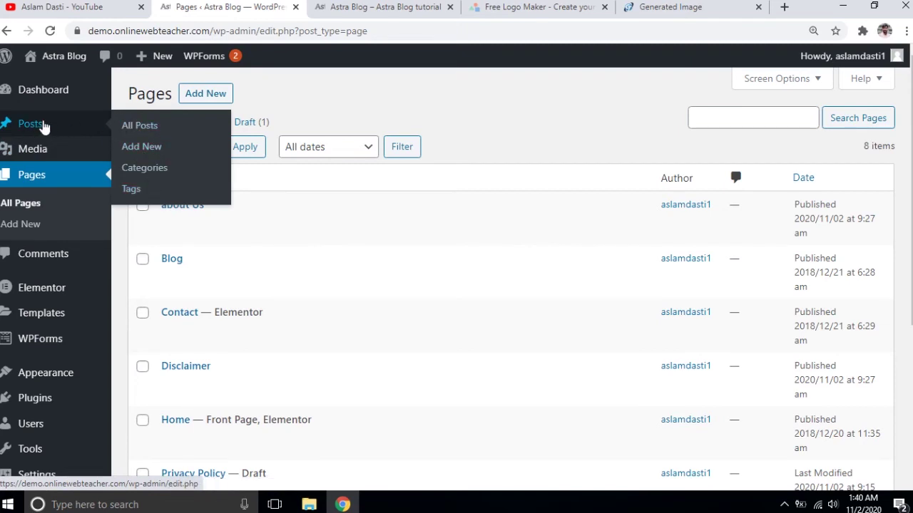
{"action": "left_click", "coordinate": [145, 148]}
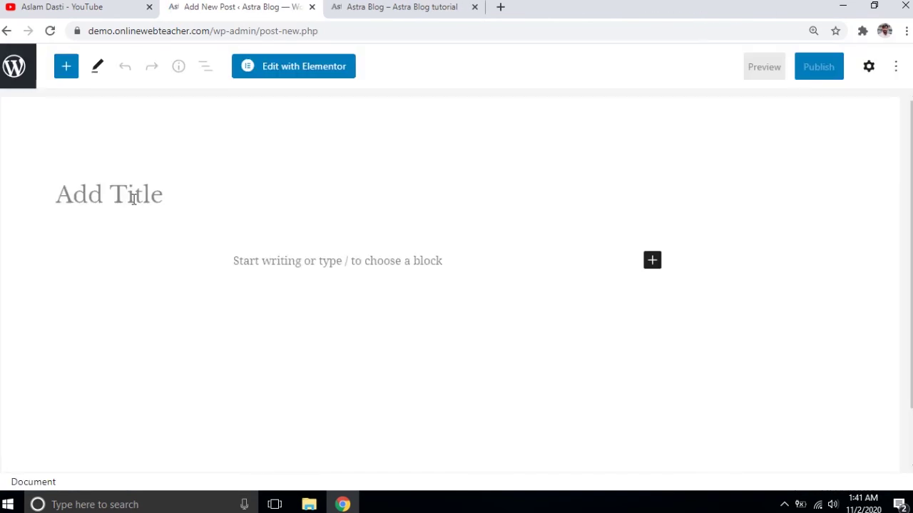
{"action": "type", "text": "How To Create "}
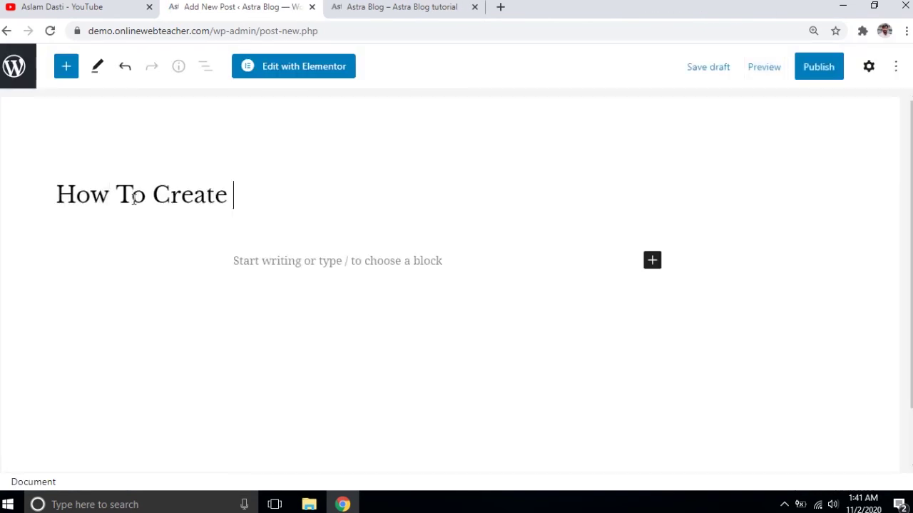
{"action": "type", "text": "A Website"}
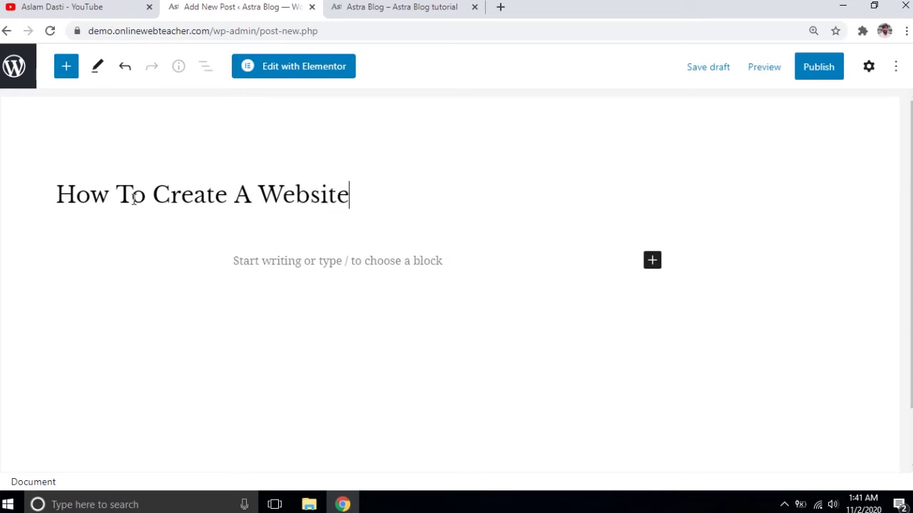
{"action": "type", "text": " With Astr"}
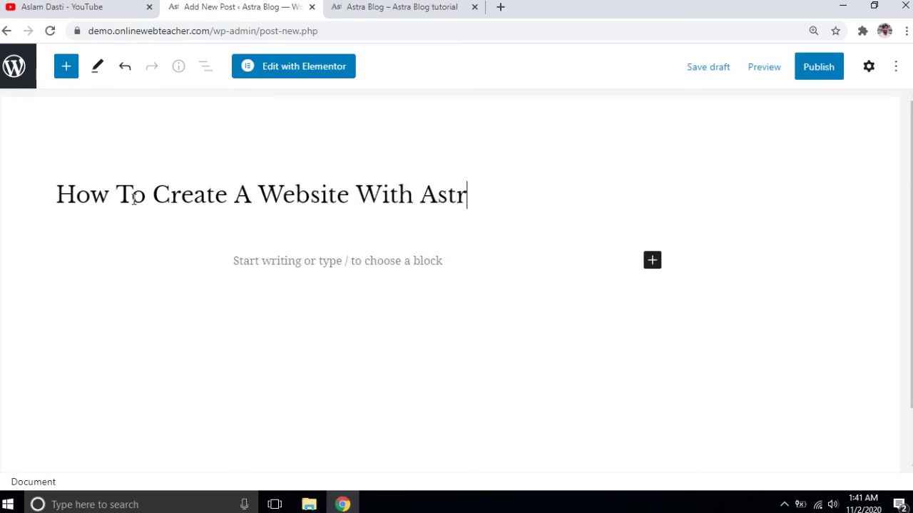
{"action": "type", "text": "a Theme"}
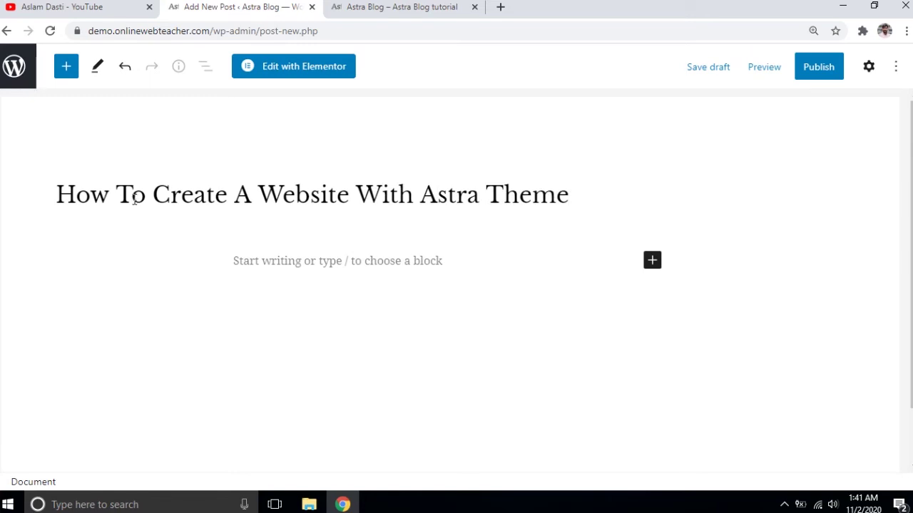
Write "dfdfdfdffdf" as the post's first paragraph and view the block types it can be transformed to.
{"action": "left_click", "coordinate": [305, 266]}
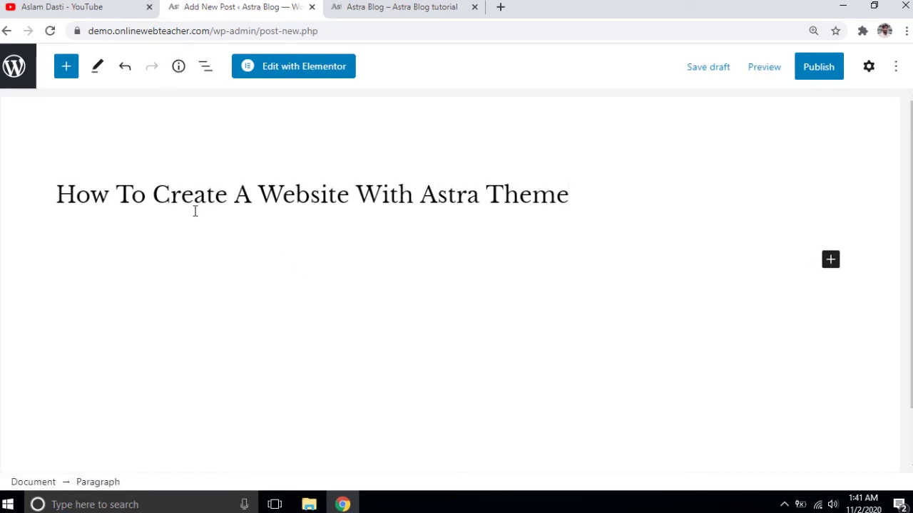
{"action": "type", "text": "dfdf"}
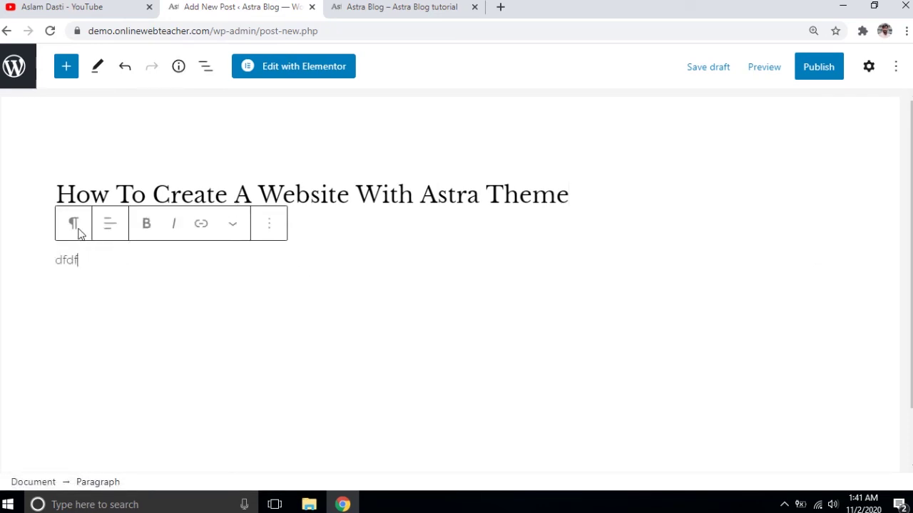
{"action": "type", "text": "dfdffdf"}
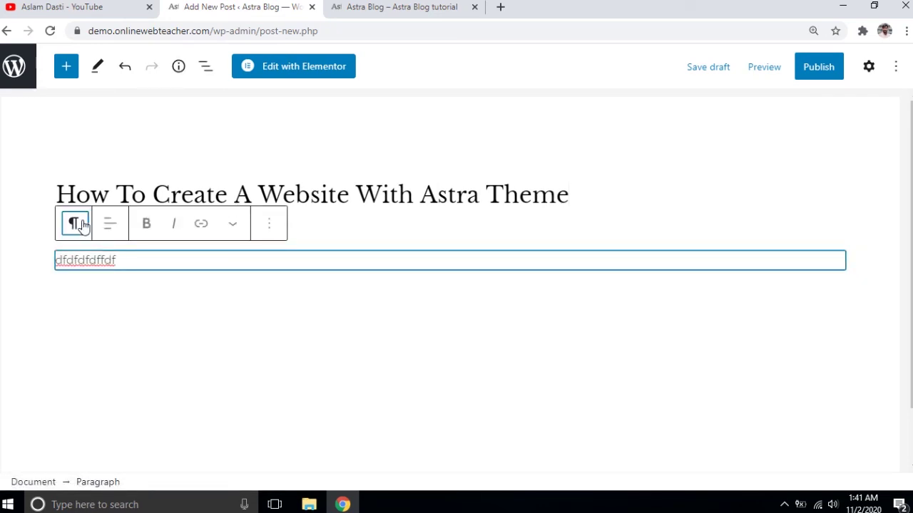
{"action": "left_click", "coordinate": [74, 224]}
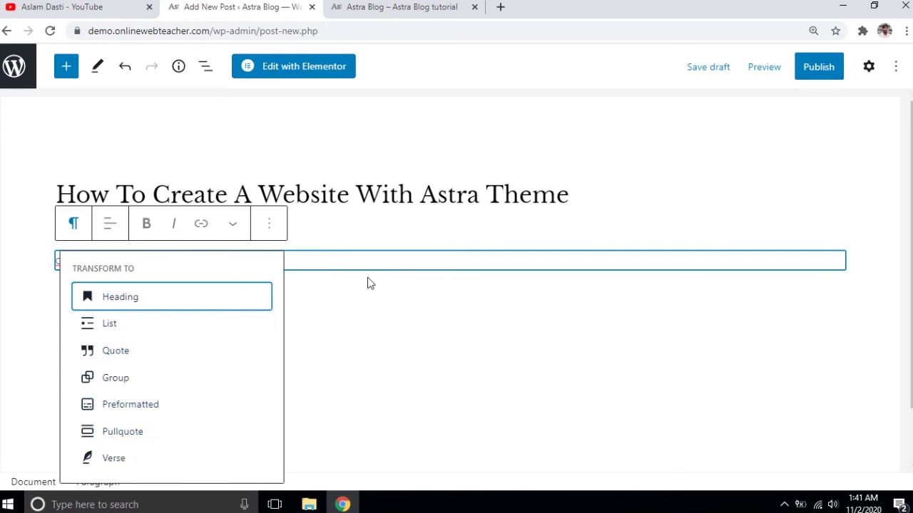
{"action": "left_click", "coordinate": [369, 243]}
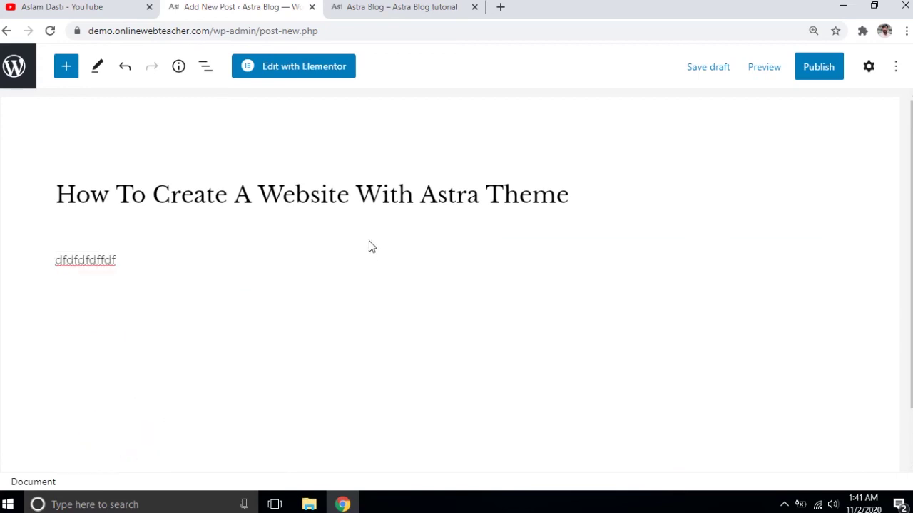
{"action": "left_click", "coordinate": [118, 257]}
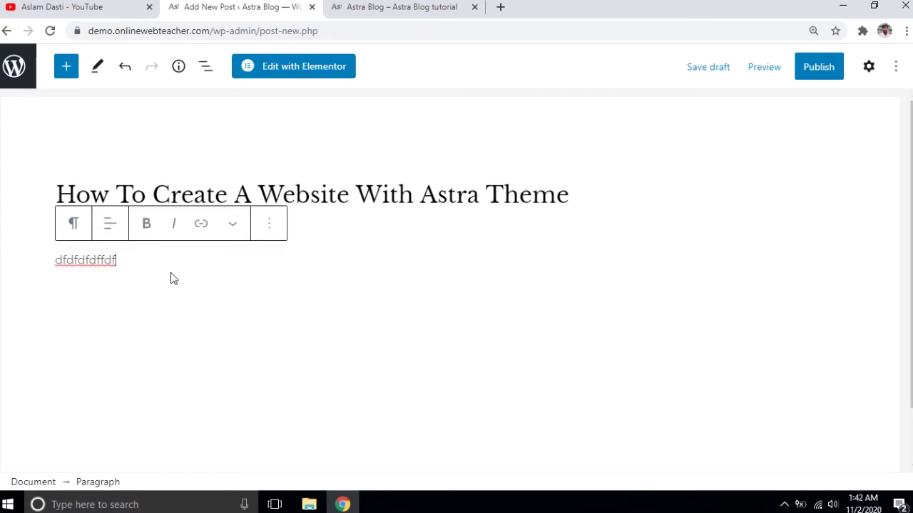
Start a new empty block below the paragraph and browse the suggested block types.
{"action": "key", "text": "Return"}
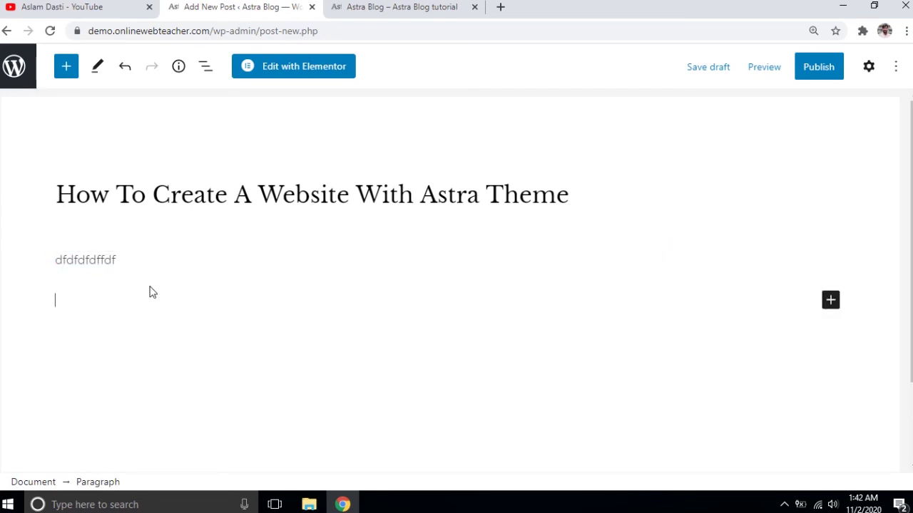
{"action": "left_click", "coordinate": [831, 301]}
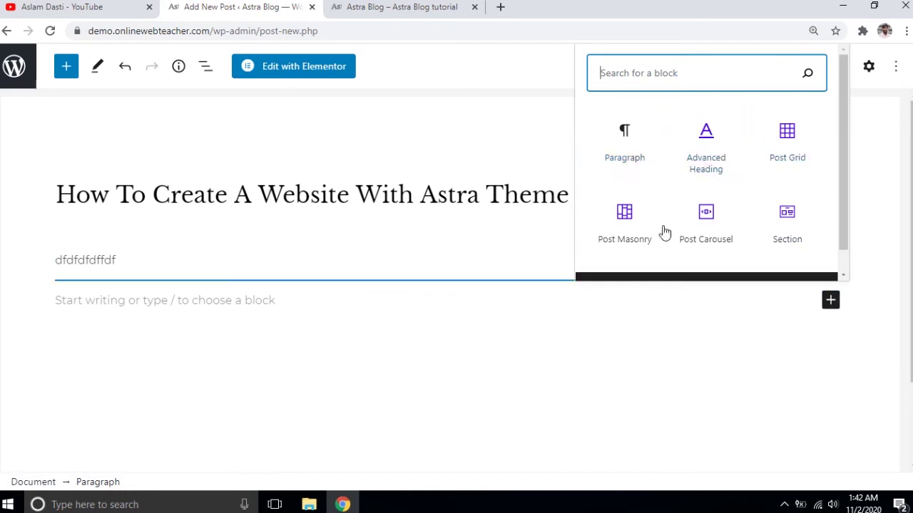
{"action": "scroll", "coordinate": [765, 185], "scroll_direction": "down", "scroll_amount": 1}
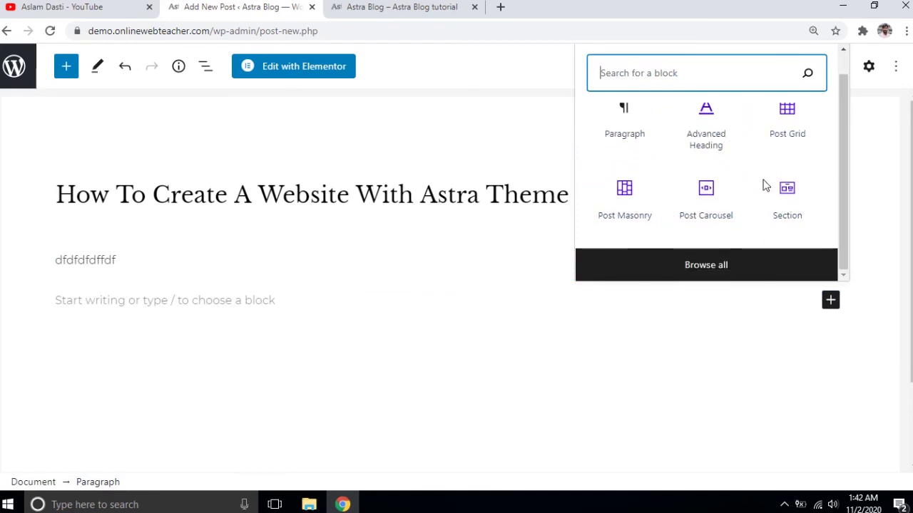
{"action": "scroll", "coordinate": [765, 186], "scroll_direction": "up", "scroll_amount": 1}
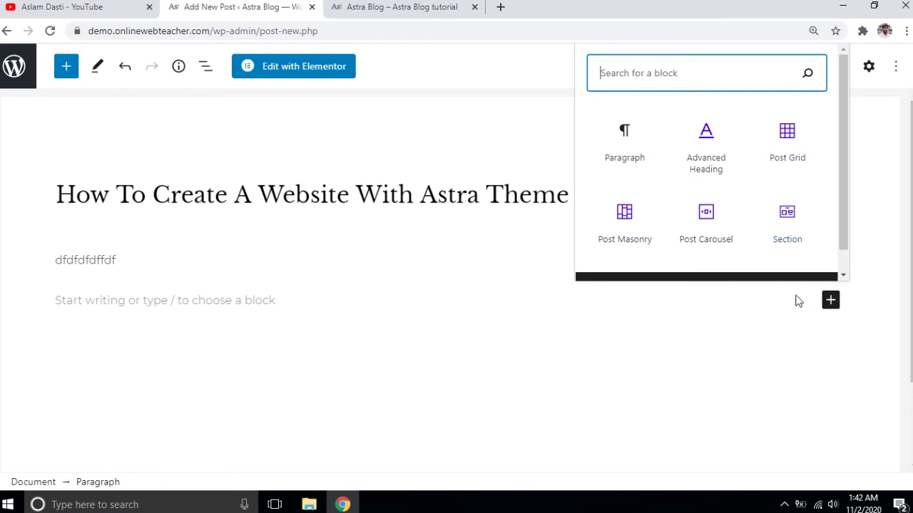
{"action": "left_click", "coordinate": [249, 297]}
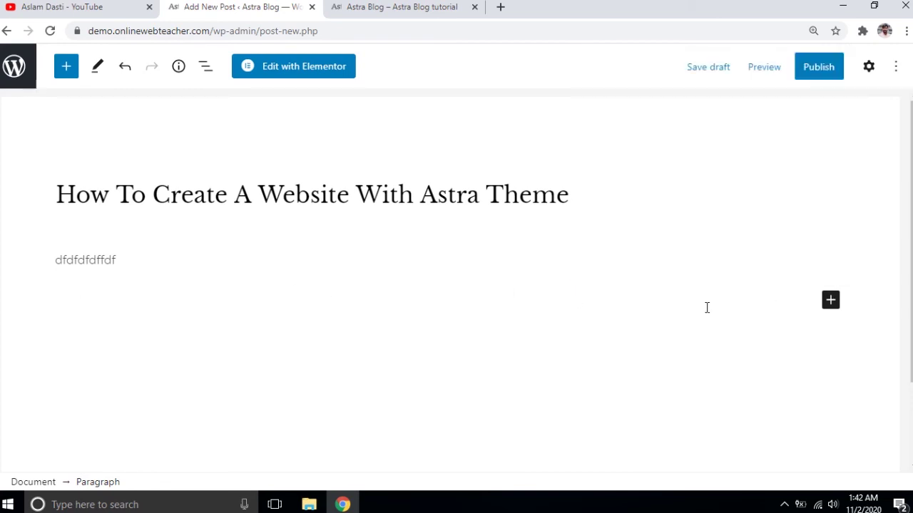
Search the blocks for "image" and insert an Image block below the paragraph.
{"action": "left_click", "coordinate": [833, 305]}
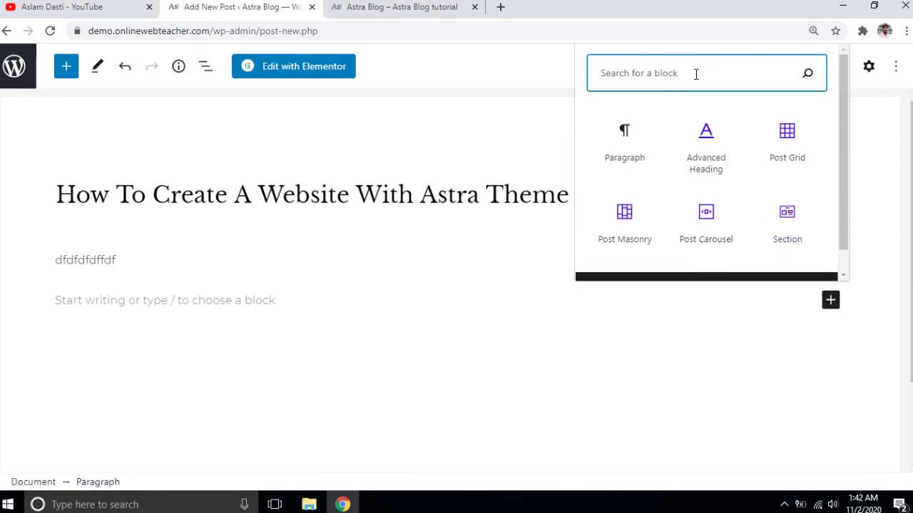
{"action": "type", "text": "image"}
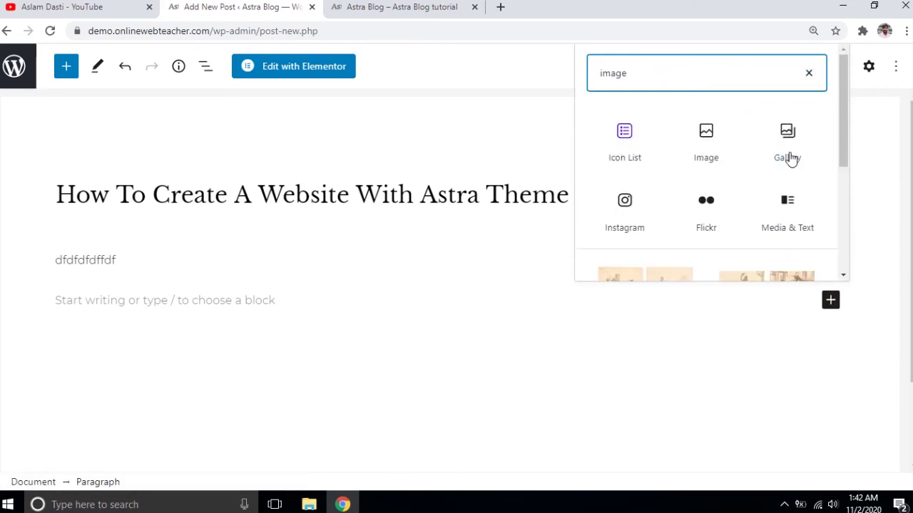
{"action": "left_click", "coordinate": [708, 141]}
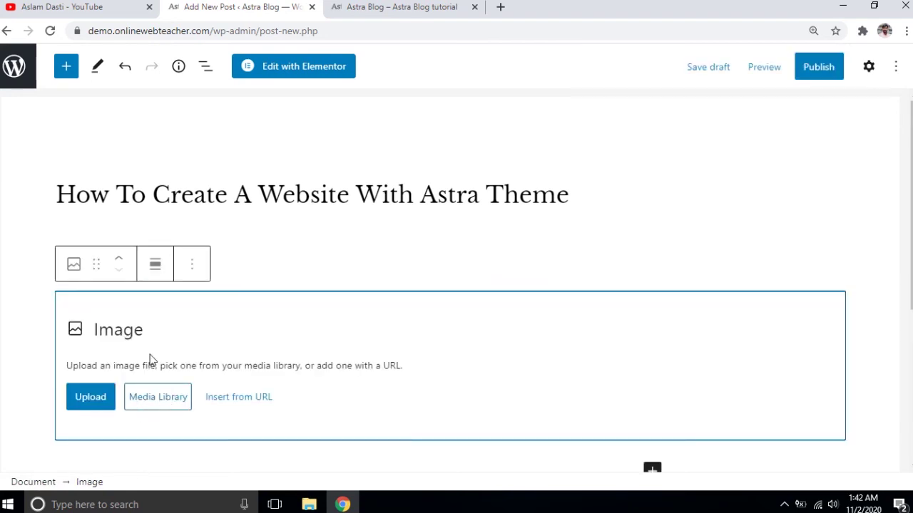
Fill the Image block with kara-contactbanner-1.jpg from the media library, after a look at the free Pixabay images.
{"action": "left_click", "coordinate": [161, 407]}
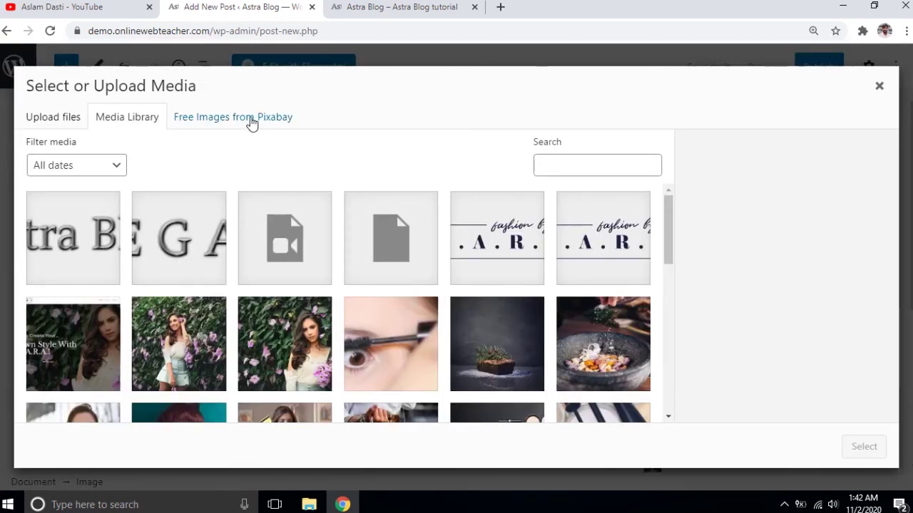
{"action": "left_click", "coordinate": [261, 124]}
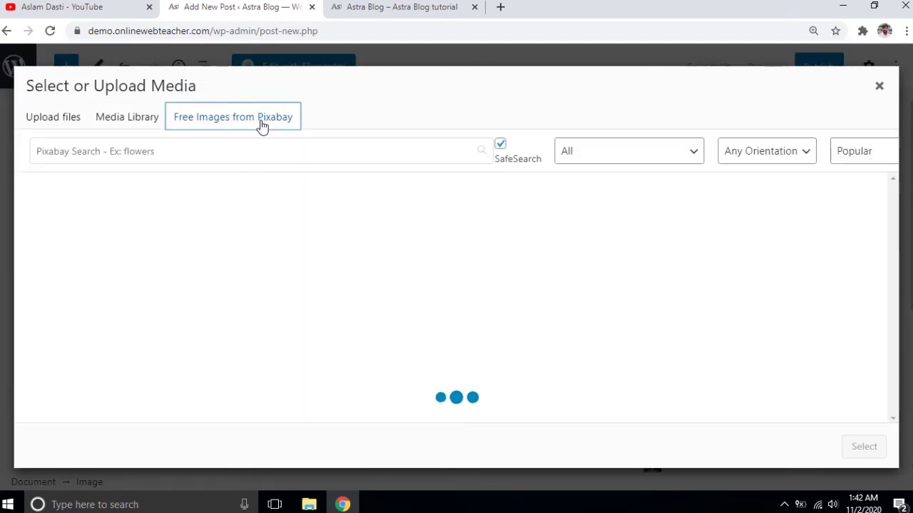
{"action": "left_click", "coordinate": [129, 127]}
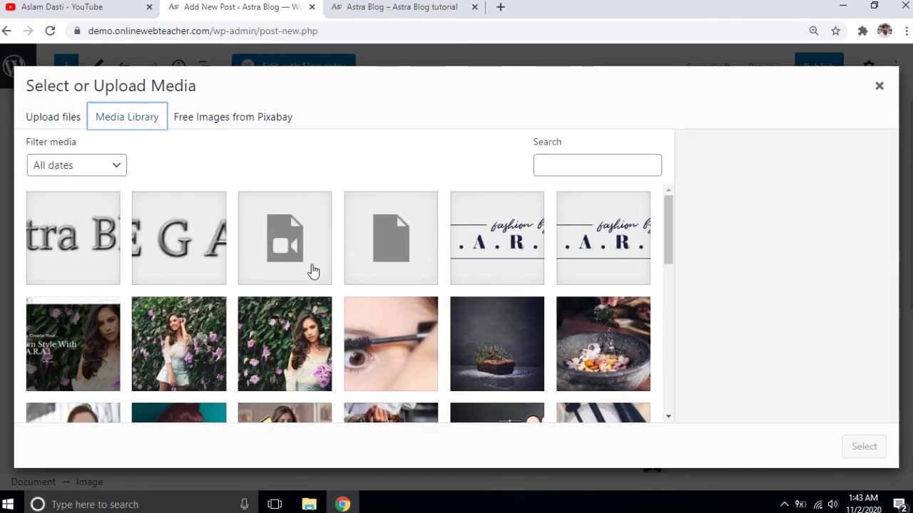
{"action": "left_click", "coordinate": [189, 347]}
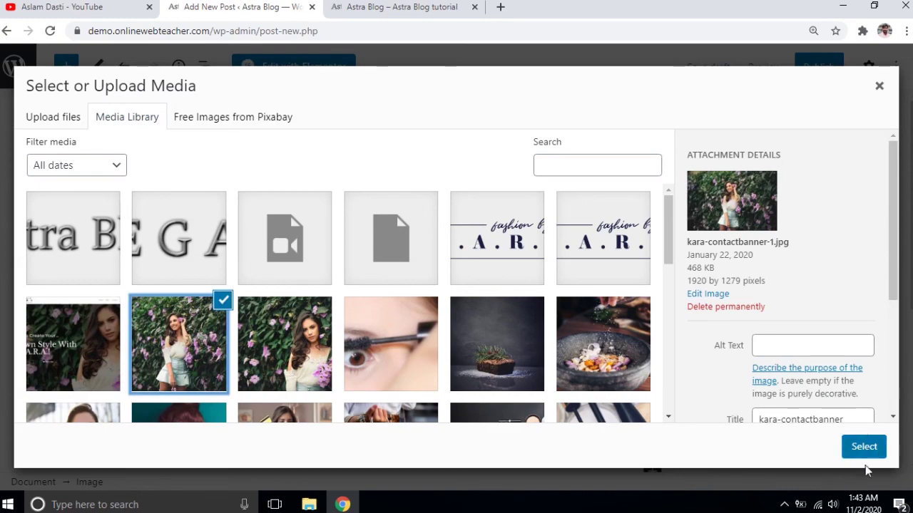
{"action": "left_click", "coordinate": [863, 446]}
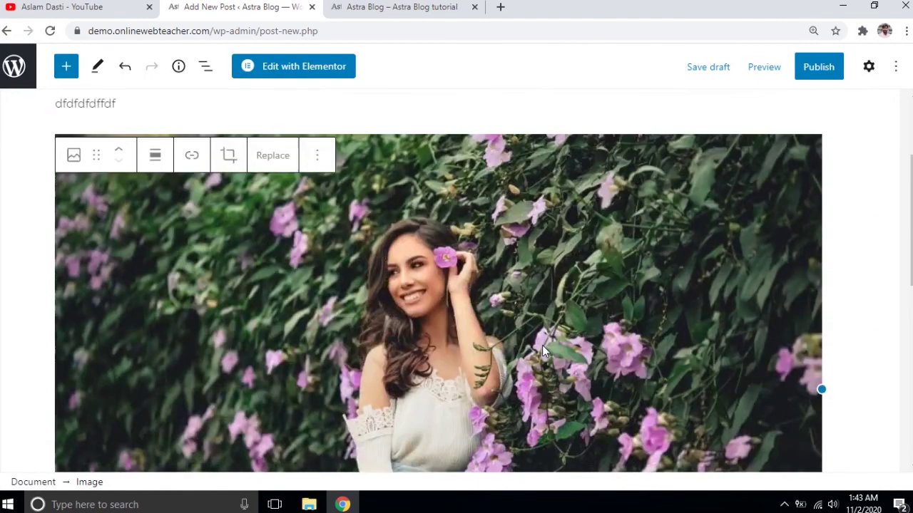
Look over the inserted image and publish the post immediately with public visibility.
{"action": "scroll", "coordinate": [542, 345], "scroll_direction": "down", "scroll_amount": 8}
{"action": "scroll", "coordinate": [519, 265], "scroll_direction": "up", "scroll_amount": 8}
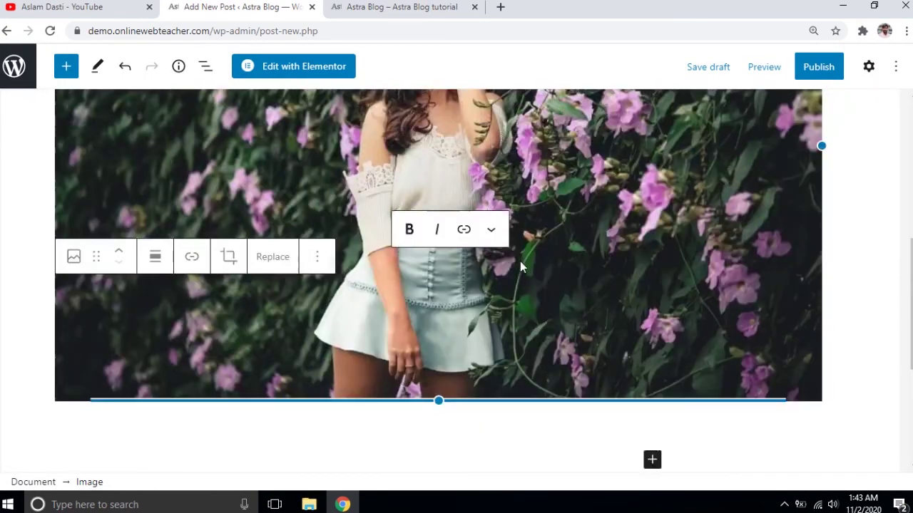
{"action": "left_click", "coordinate": [813, 75]}
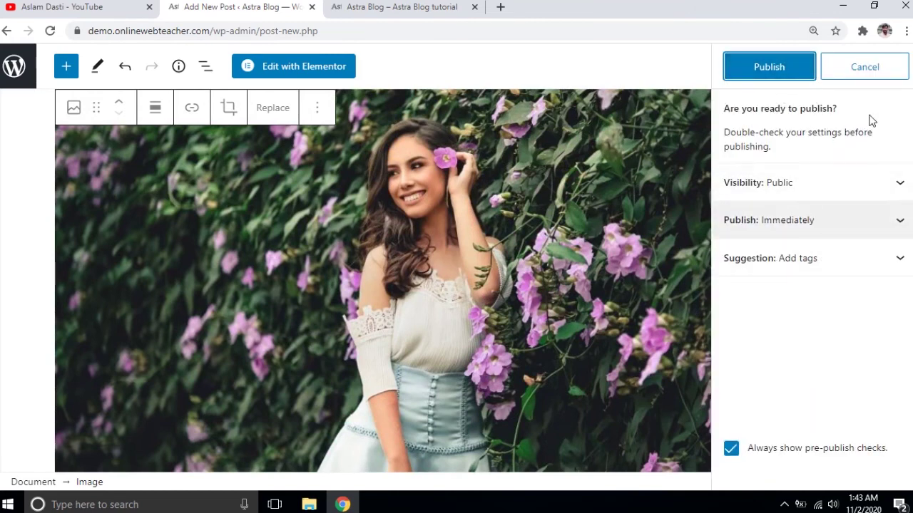
{"action": "left_click", "coordinate": [774, 75]}
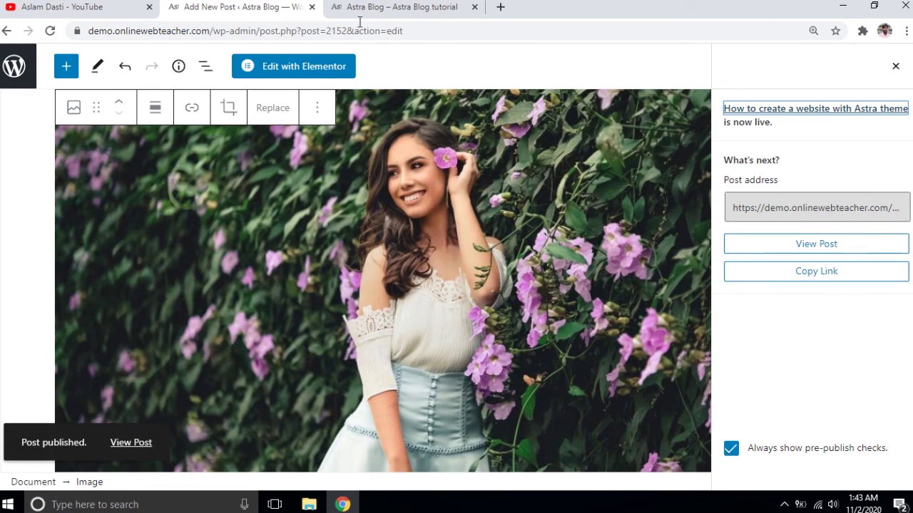
Open the published post in a new browser tab and check its title, text and image.
{"action": "left_click", "coordinate": [131, 443], "text": "ctrl"}
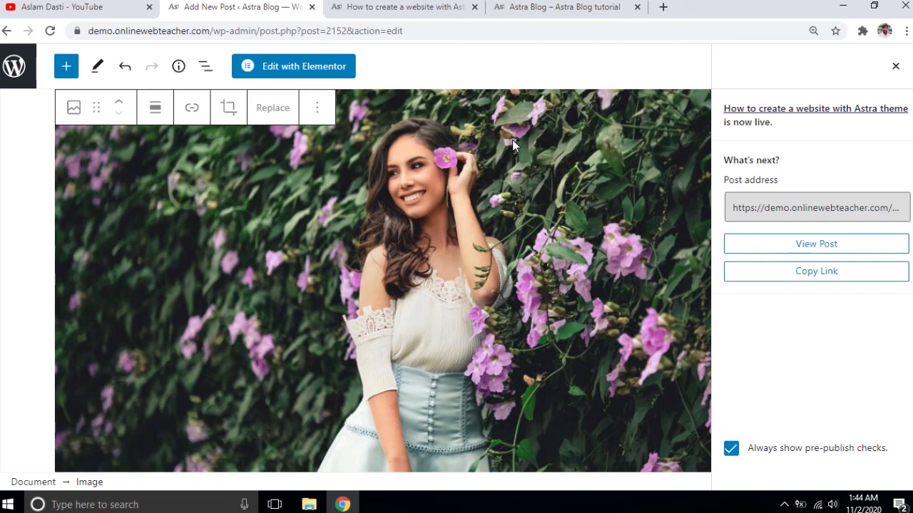
{"action": "key", "text": "ctrl+Tab"}
{"action": "scroll", "coordinate": [524, 302], "scroll_direction": "up", "scroll_amount": 10}
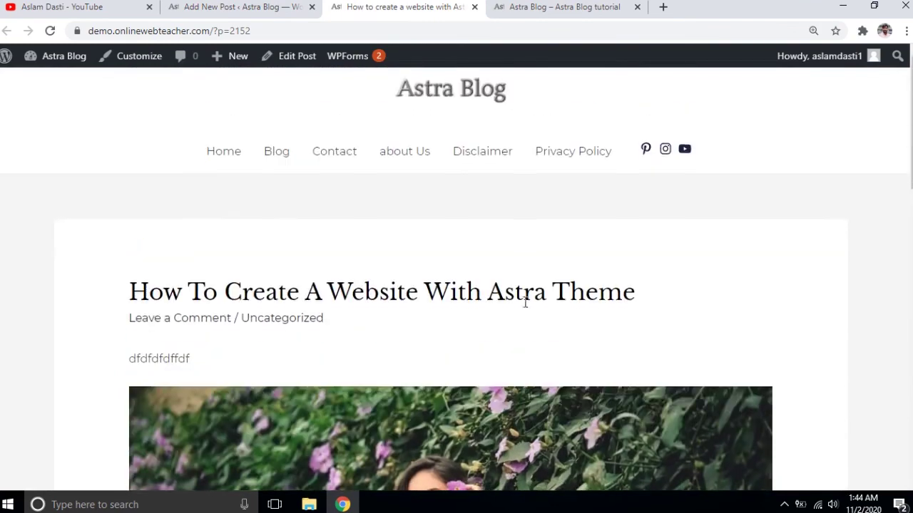
Switch to the YouTube channel page and look through its uploaded videos.
{"action": "key", "text": "ctrl+1"}
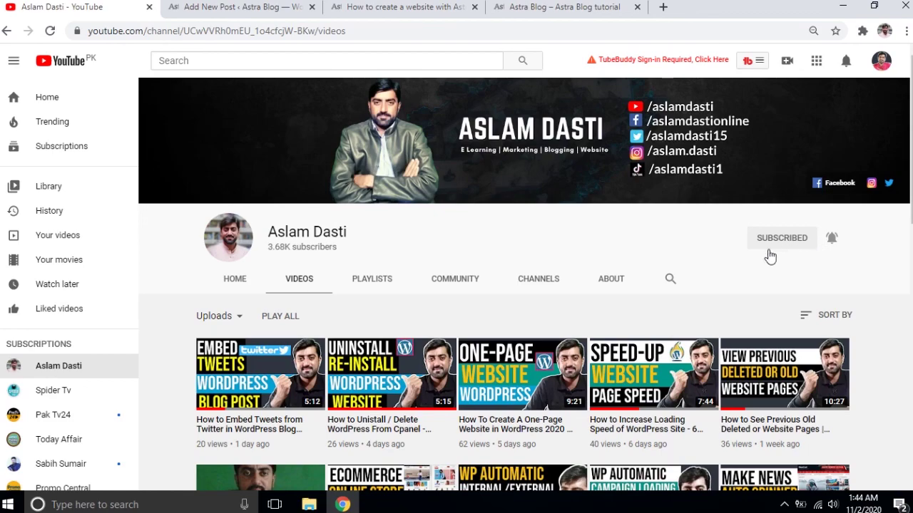
{"action": "scroll", "coordinate": [768, 260], "scroll_direction": "down", "scroll_amount": 4}
{"action": "scroll", "coordinate": [768, 272], "scroll_direction": "down", "scroll_amount": 4}
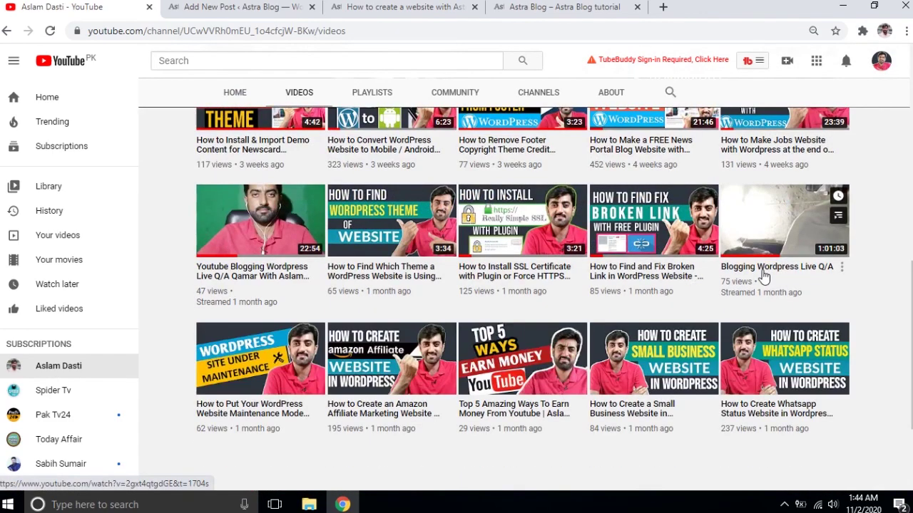
{"action": "scroll", "coordinate": [731, 274], "scroll_direction": "down", "scroll_amount": 2}
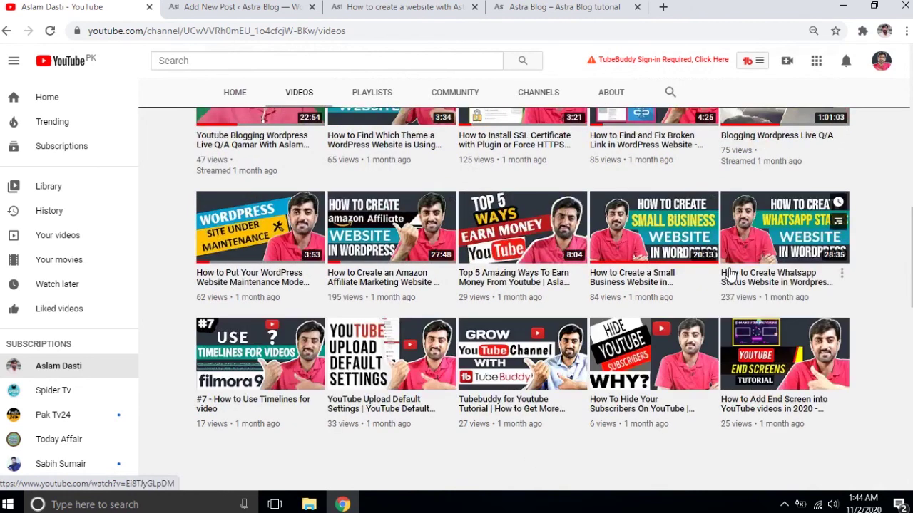